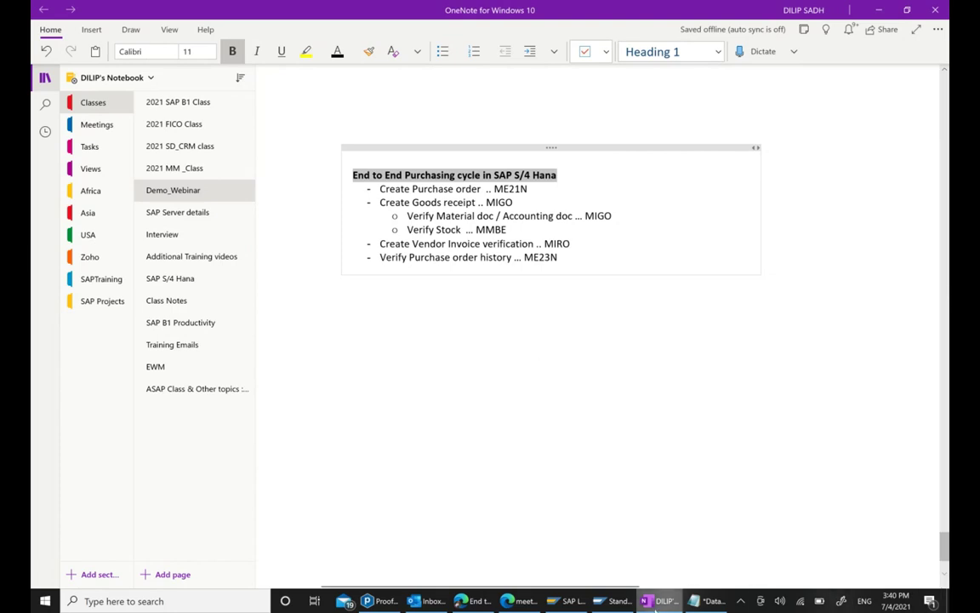
Switch to the SAP Easy Access screen and collapse the Materials Management folder under Logistics.
click(613, 600)
click(103, 35)
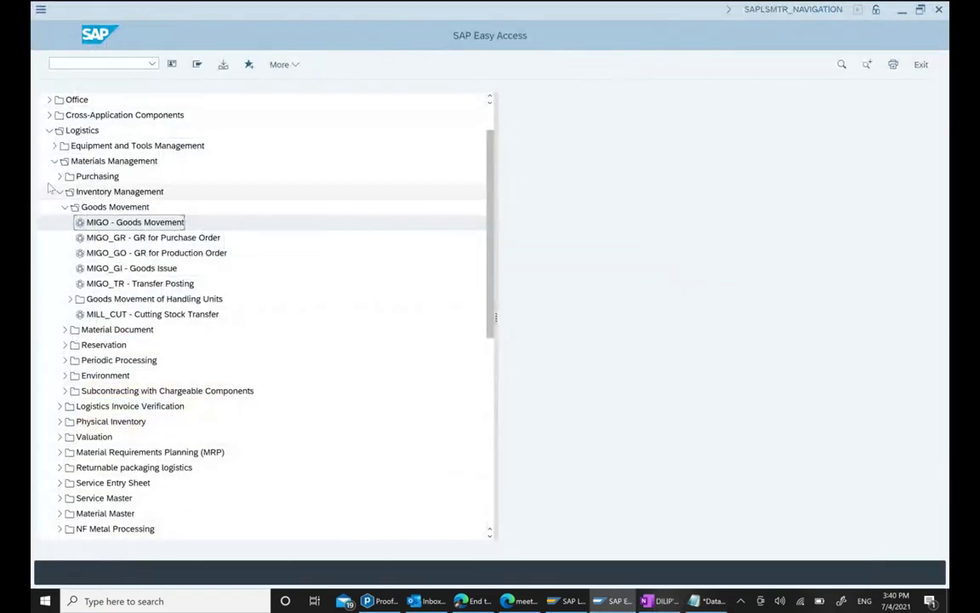
click(52, 161)
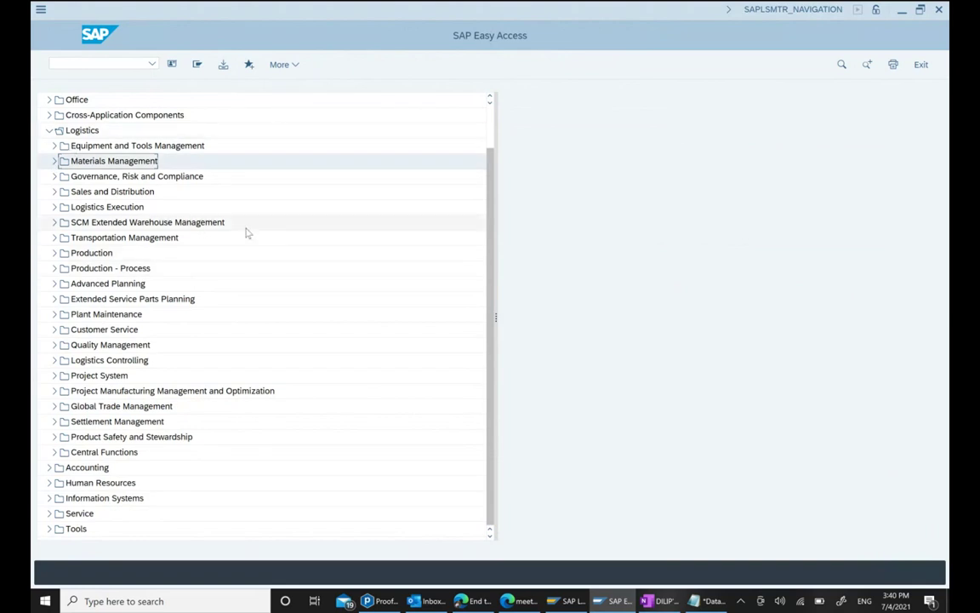
Open the system status information and examine the operating system, database host, database user and schema details.
click(294, 68)
mouse_move(306, 163)
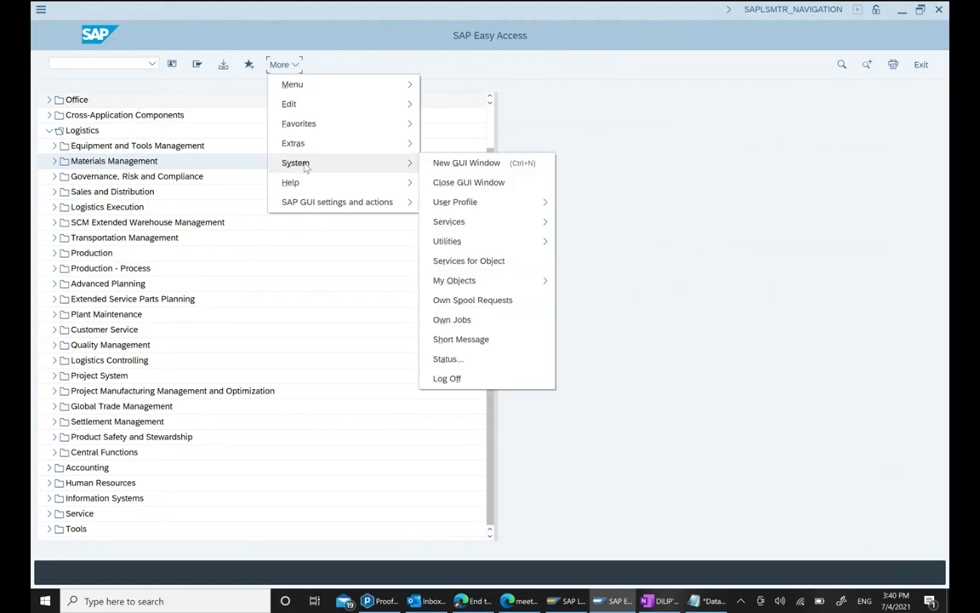
click(445, 359)
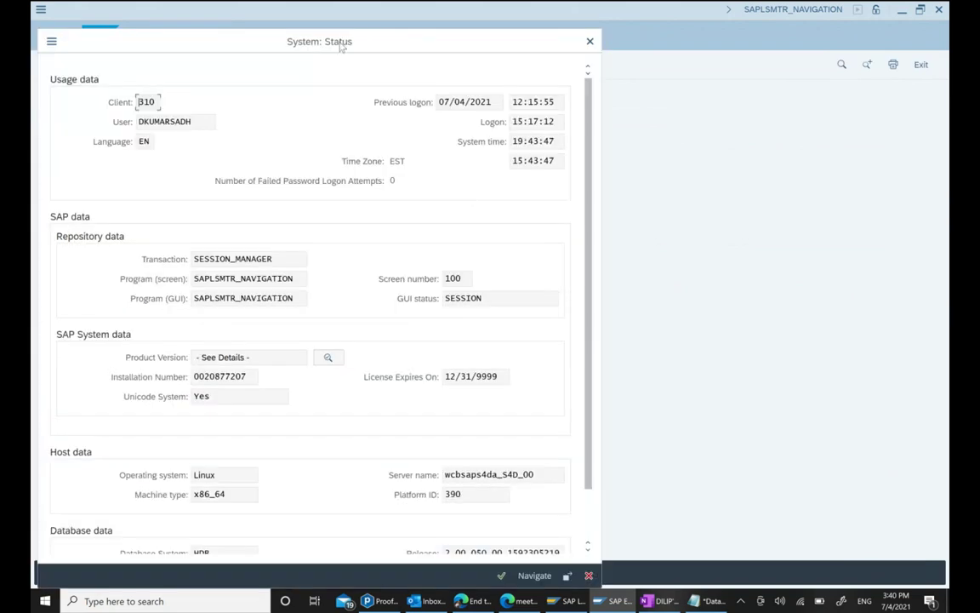
scroll(492, 235, down, 1)
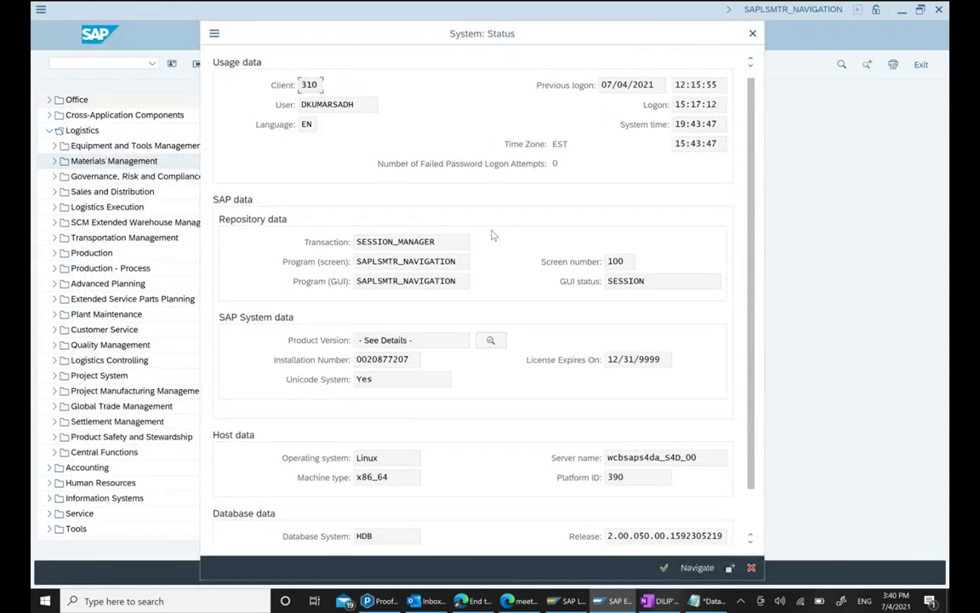
scroll(492, 235, down, 1)
drag(424, 442, 228, 444)
scroll(496, 345, down, 3)
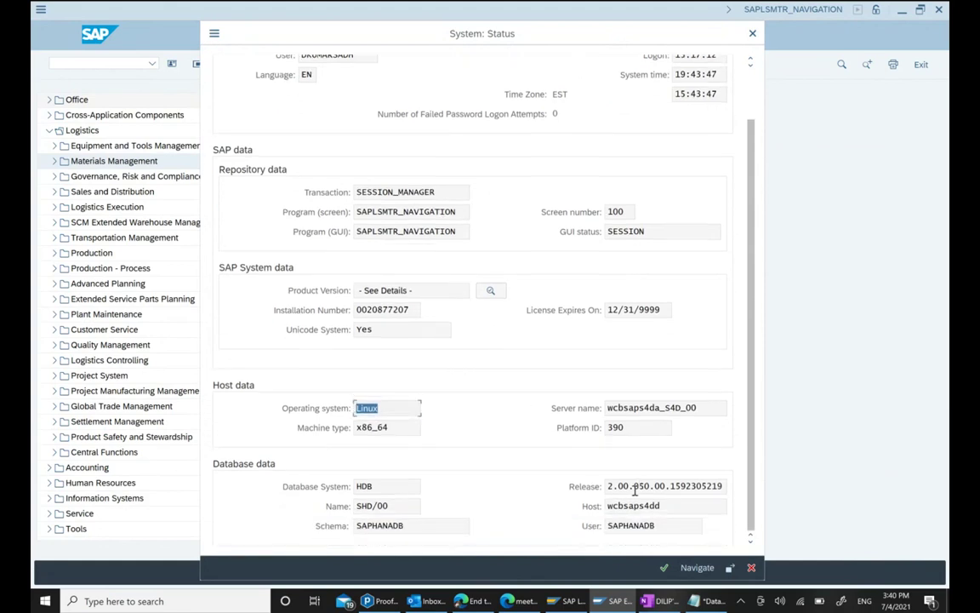
drag(665, 505, 606, 505)
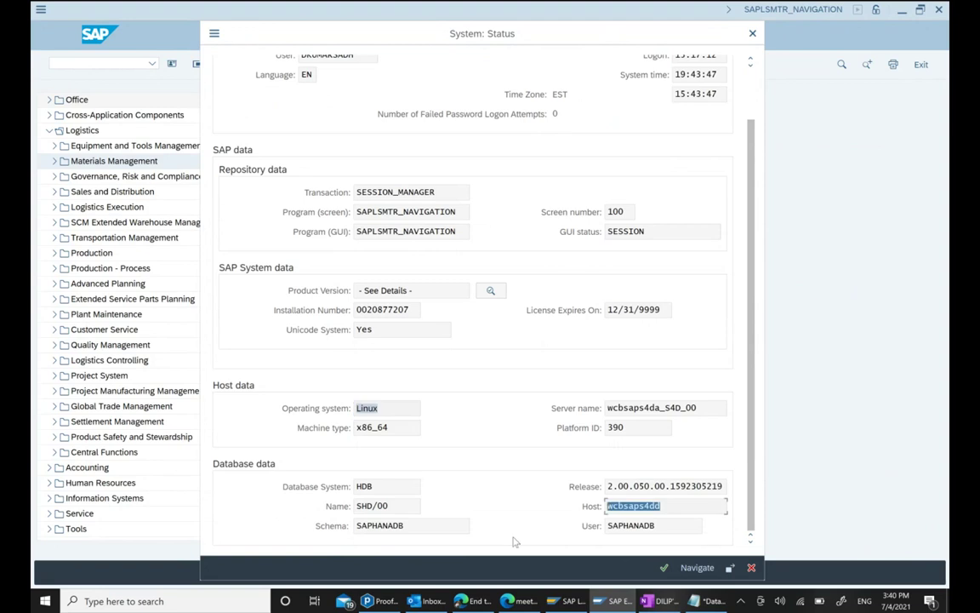
drag(673, 528, 607, 526)
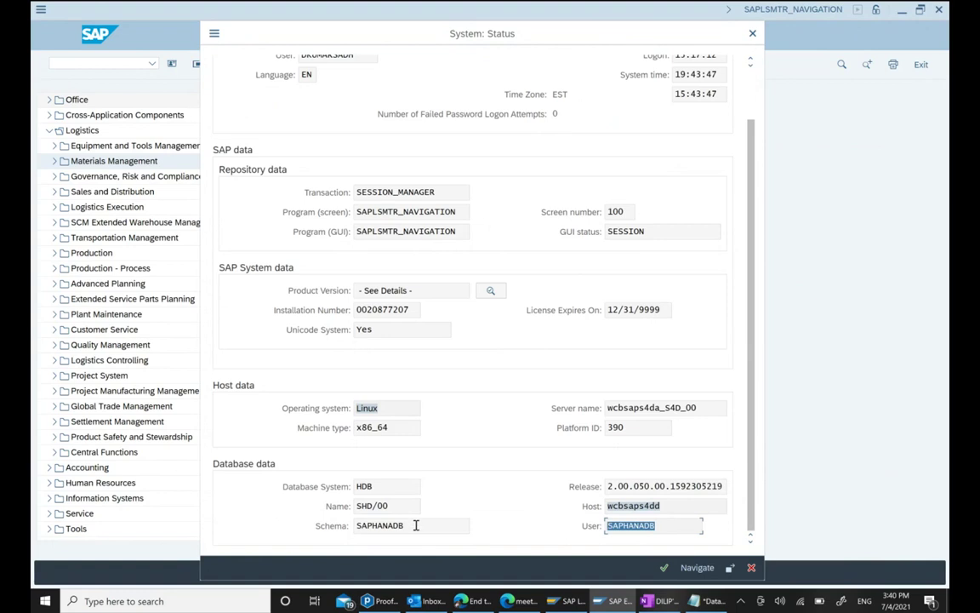
drag(417, 526, 355, 526)
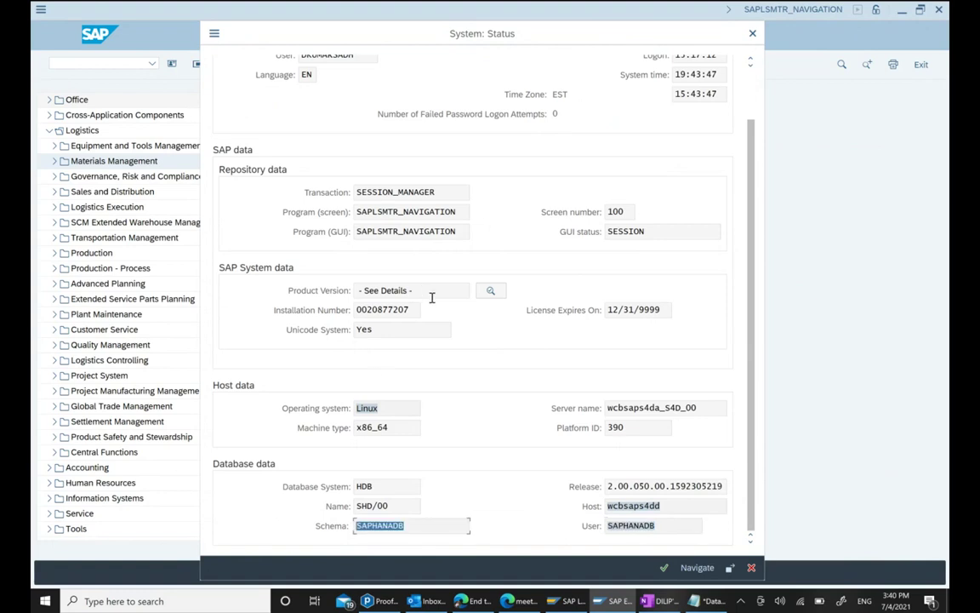
Open the product version details and look through the whole list of installed software component versions.
click(491, 291)
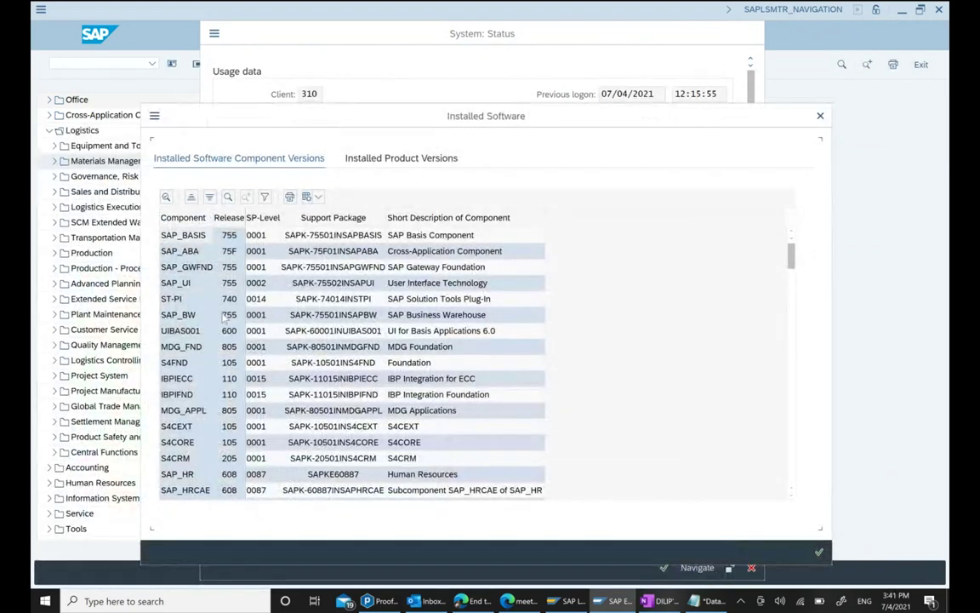
scroll(219, 319, down, 3)
scroll(219, 320, down, 3)
scroll(218, 319, down, 15)
scroll(219, 319, down, 12)
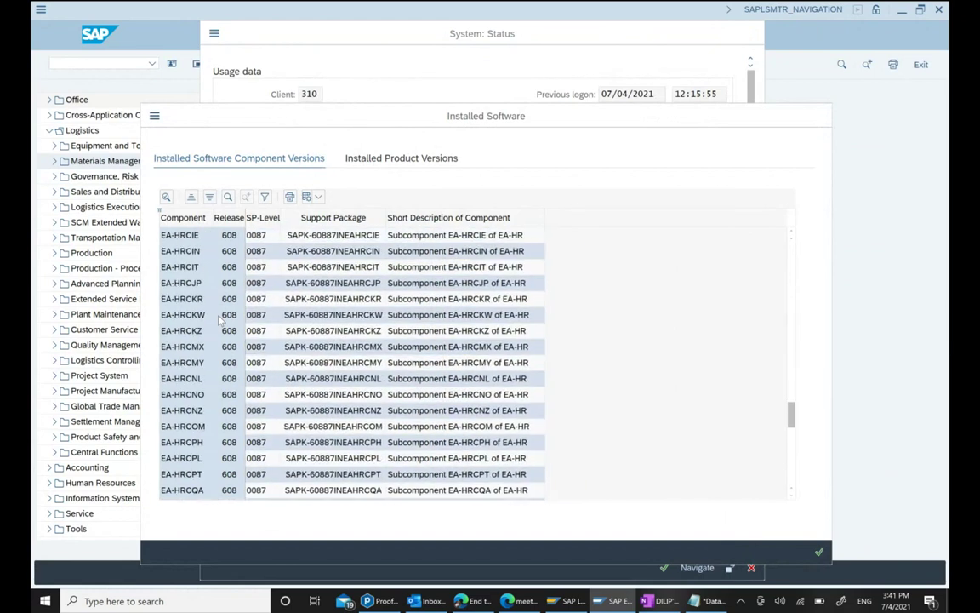
scroll(218, 319, down, 10)
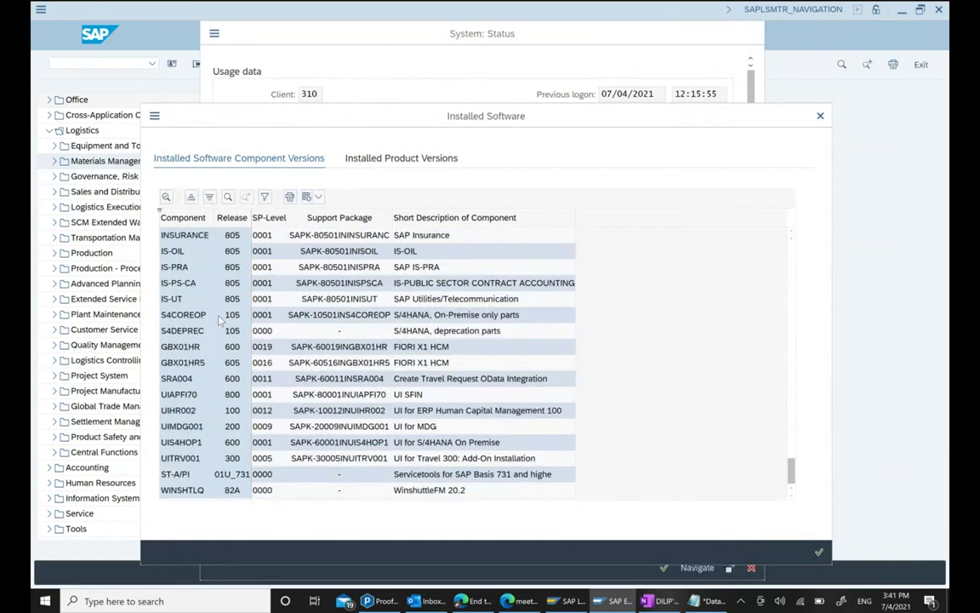
scroll(296, 363, up, 4)
scroll(372, 385, up, 2)
scroll(366, 374, up, 10)
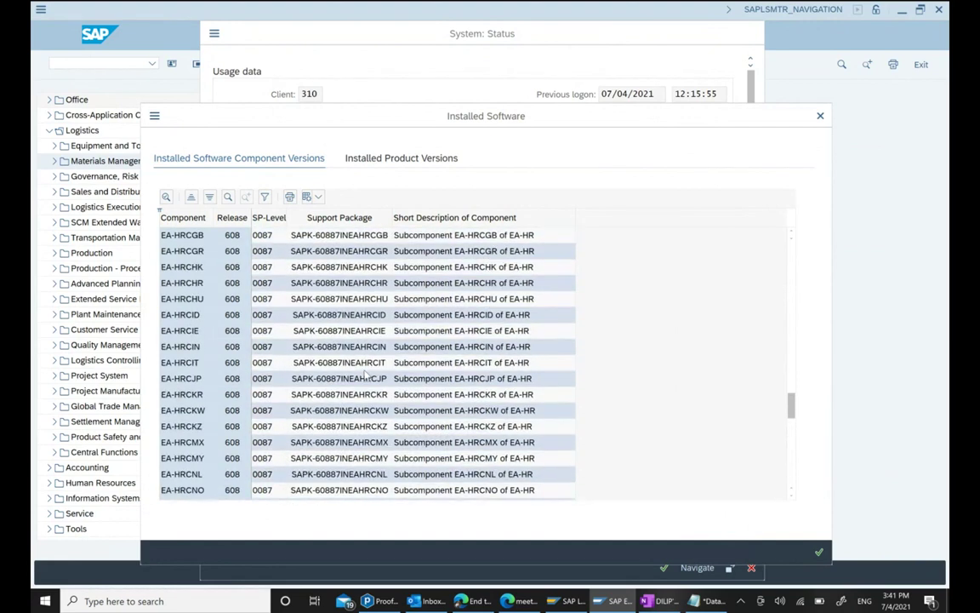
scroll(366, 375, up, 15)
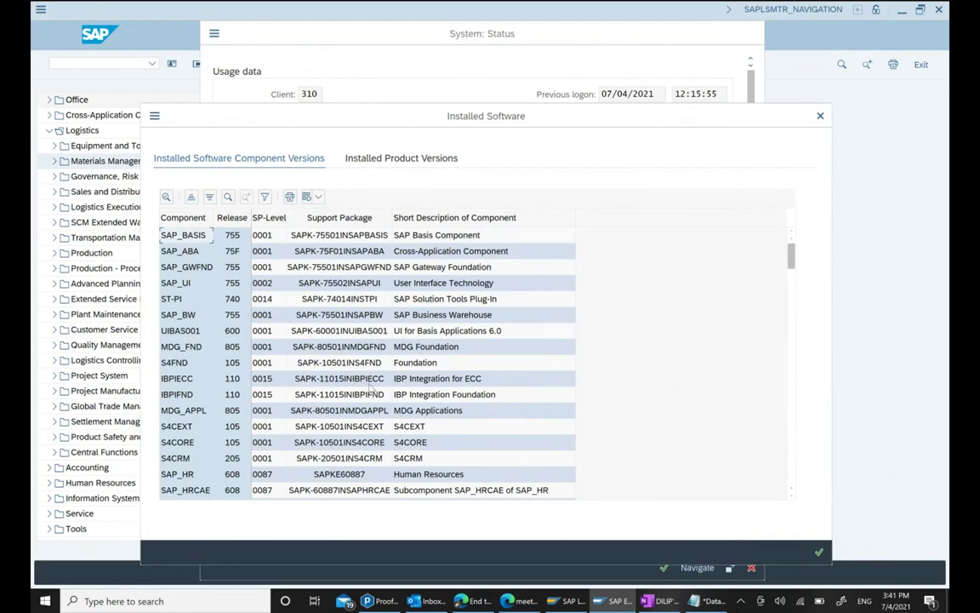
Inspect the MDG_APPL and SAP_UI component entries, look through the HR subcomponents, and close the installed software list.
click(183, 410)
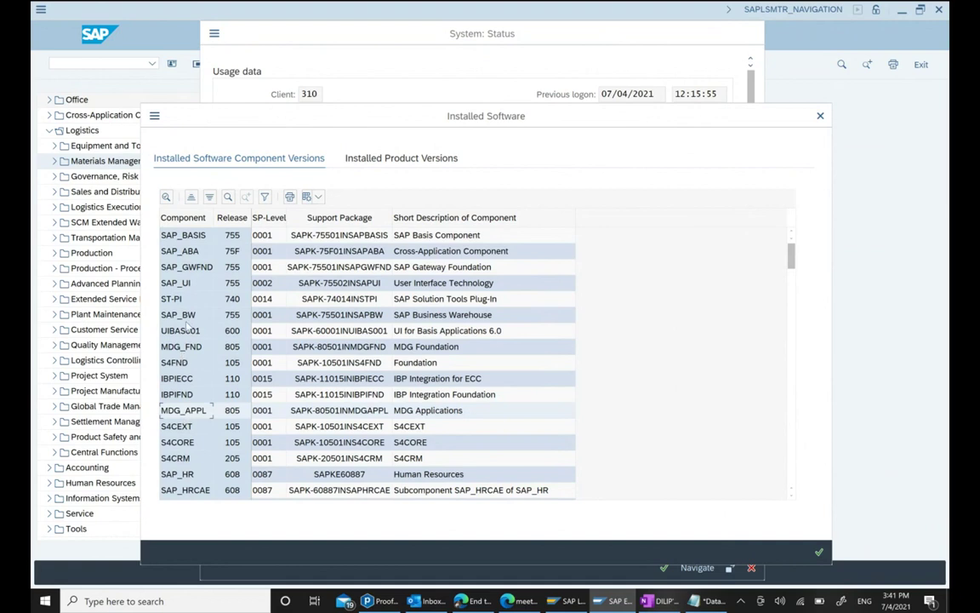
click(175, 282)
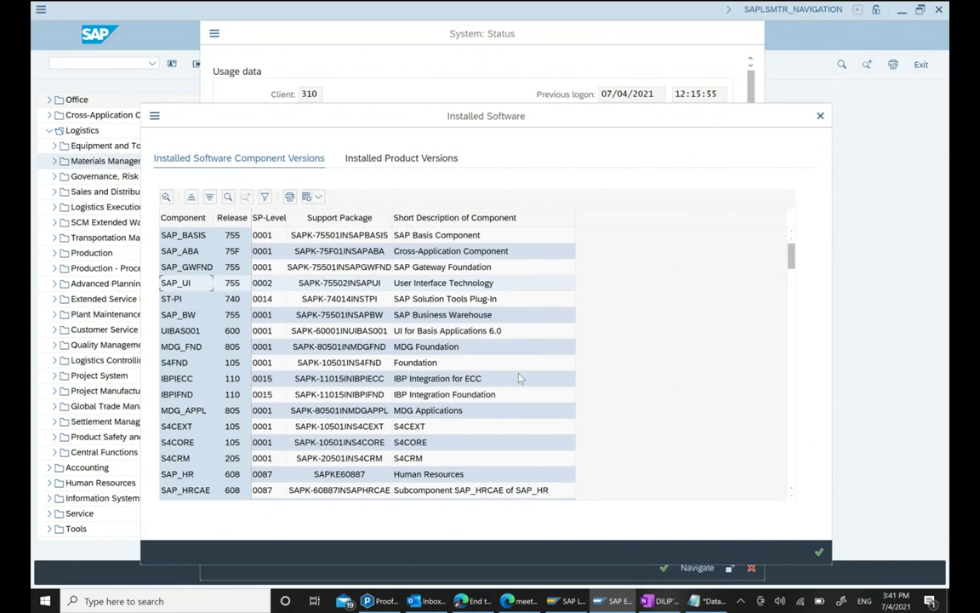
scroll(511, 375, down, 3)
scroll(519, 378, down, 6)
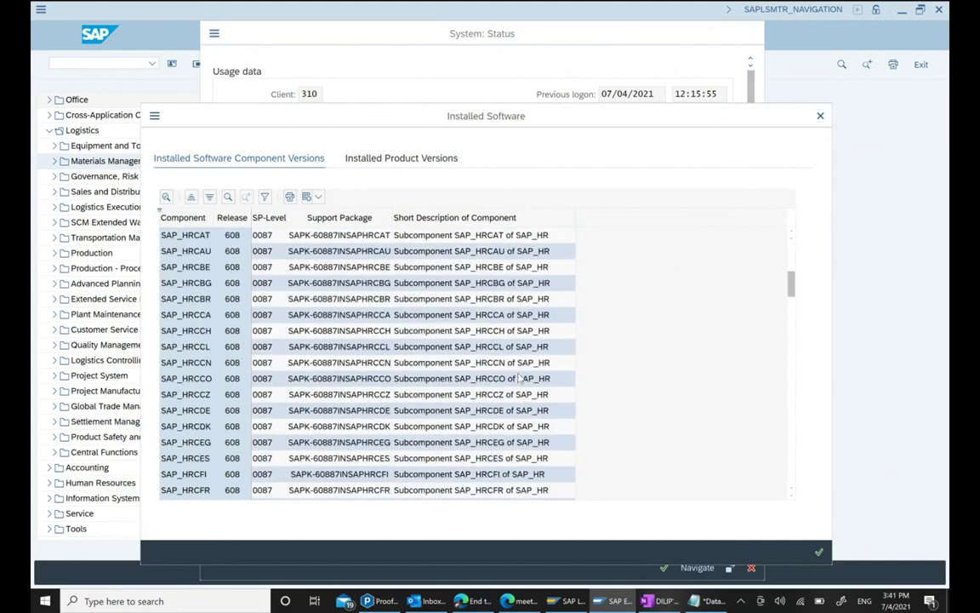
scroll(519, 378, down, 10)
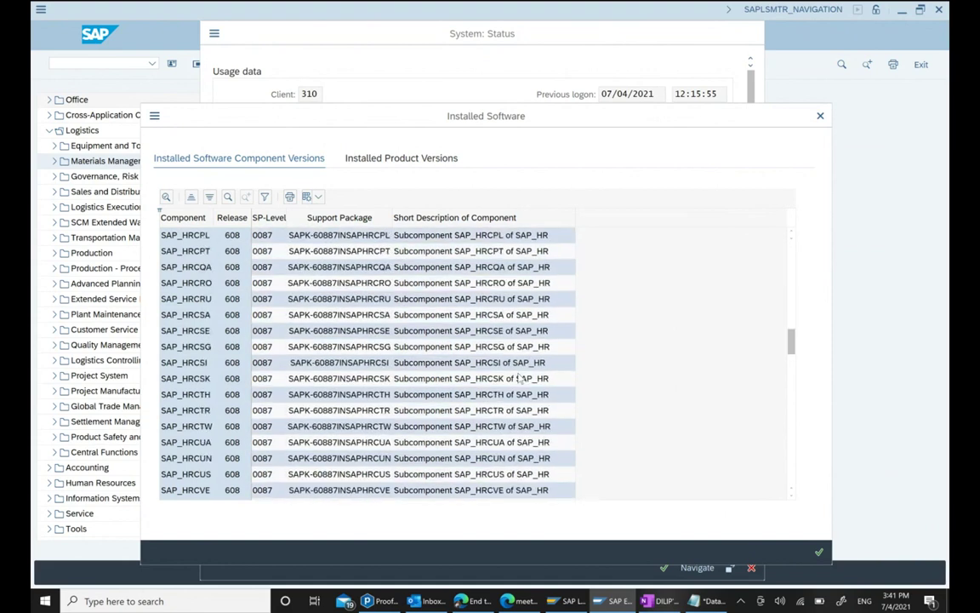
scroll(519, 377, down, 10)
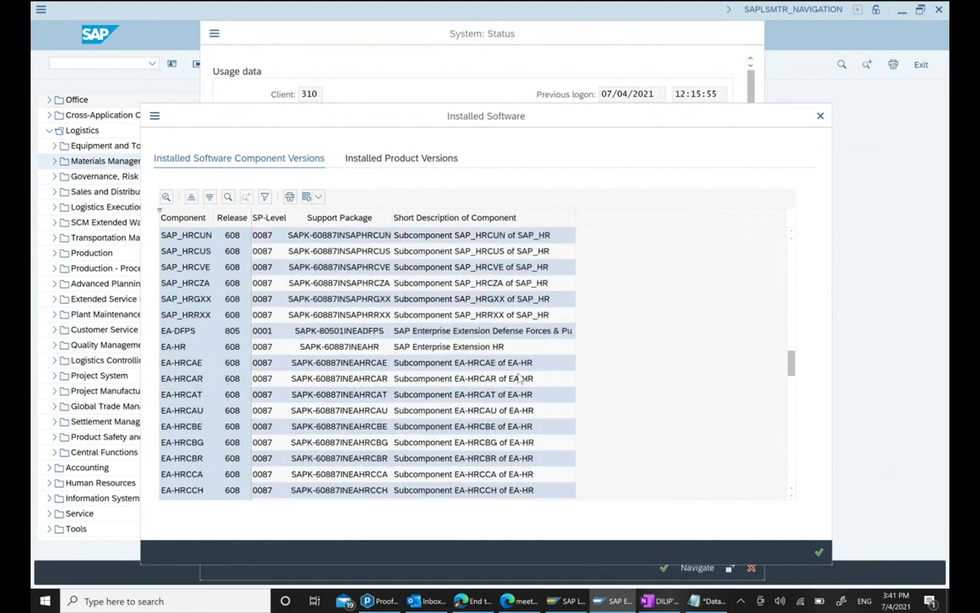
scroll(519, 378, down, 1)
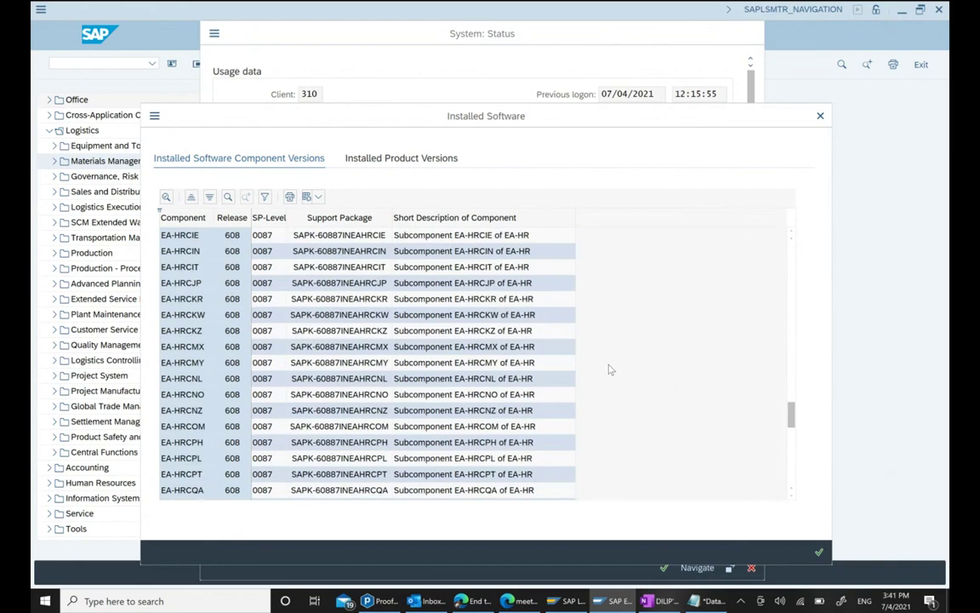
click(819, 114)
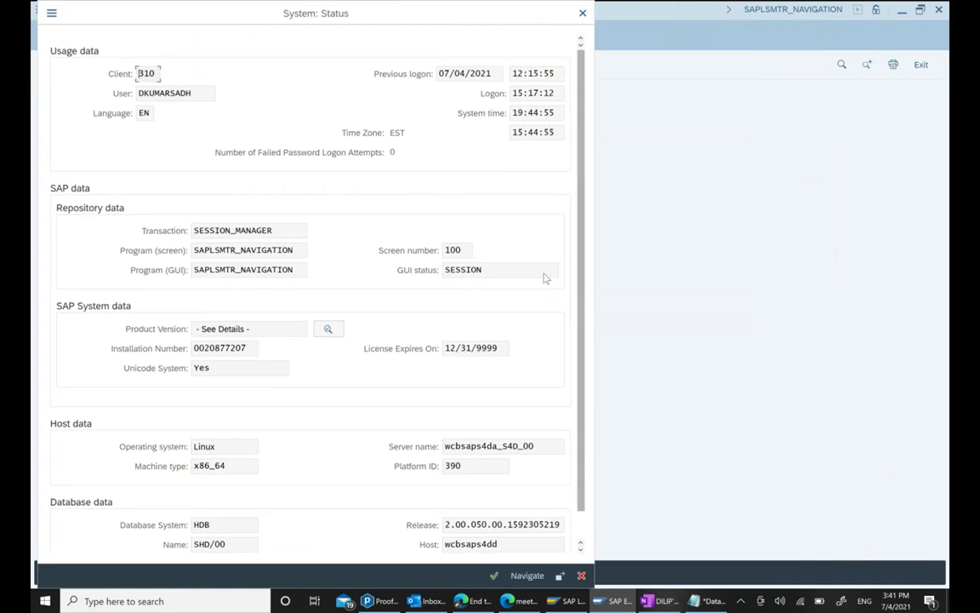
Review the installed product versions, including the S/4HANA on-premise, foundation and Fiori entries, and close the system status information.
drag(506, 11, 628, 35)
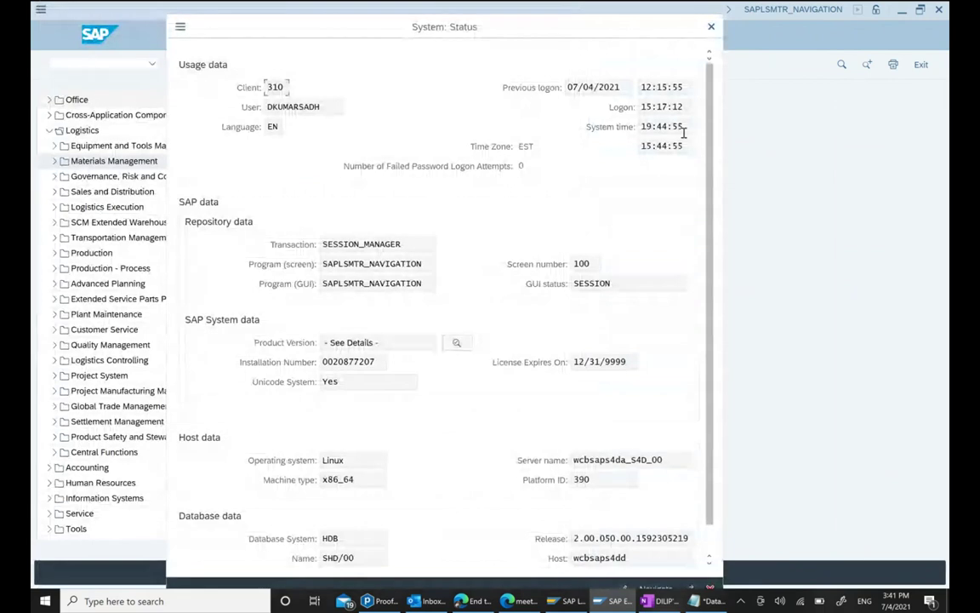
click(457, 343)
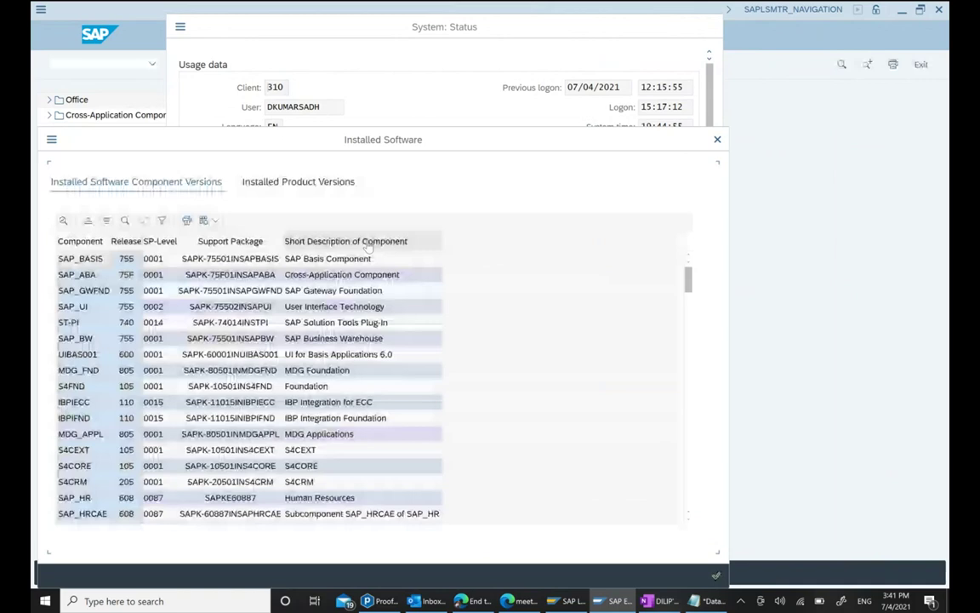
click(299, 184)
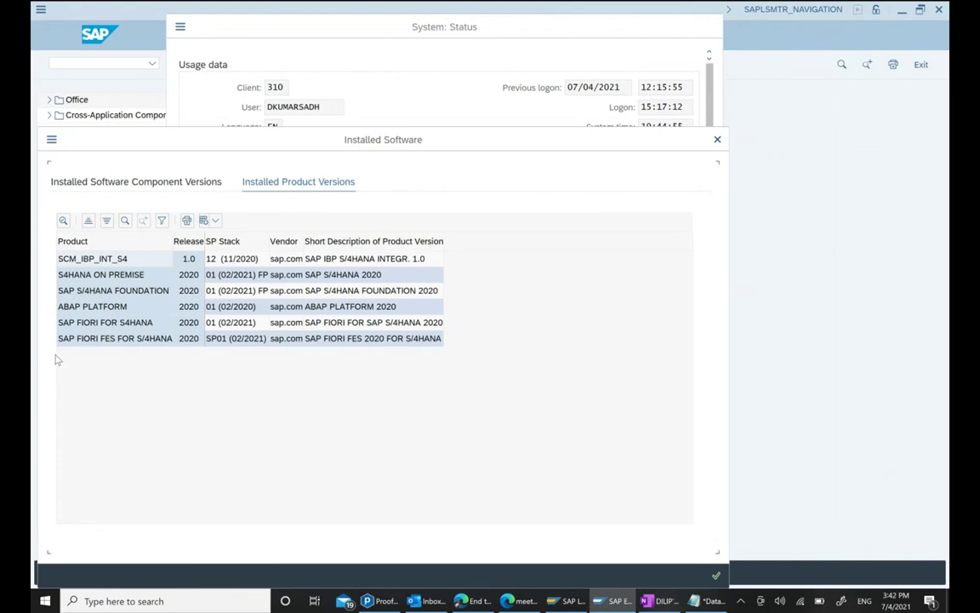
click(97, 294)
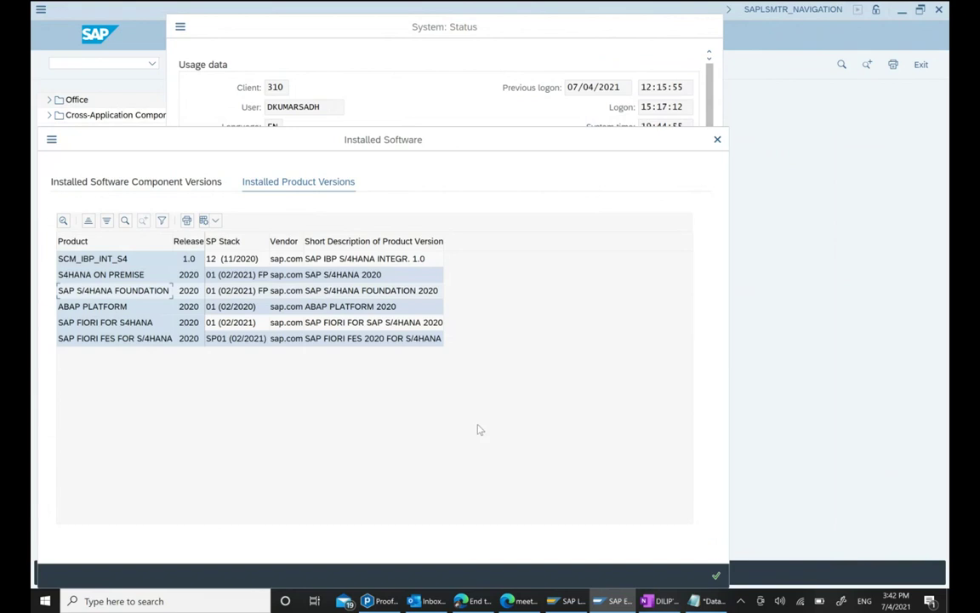
click(75, 275)
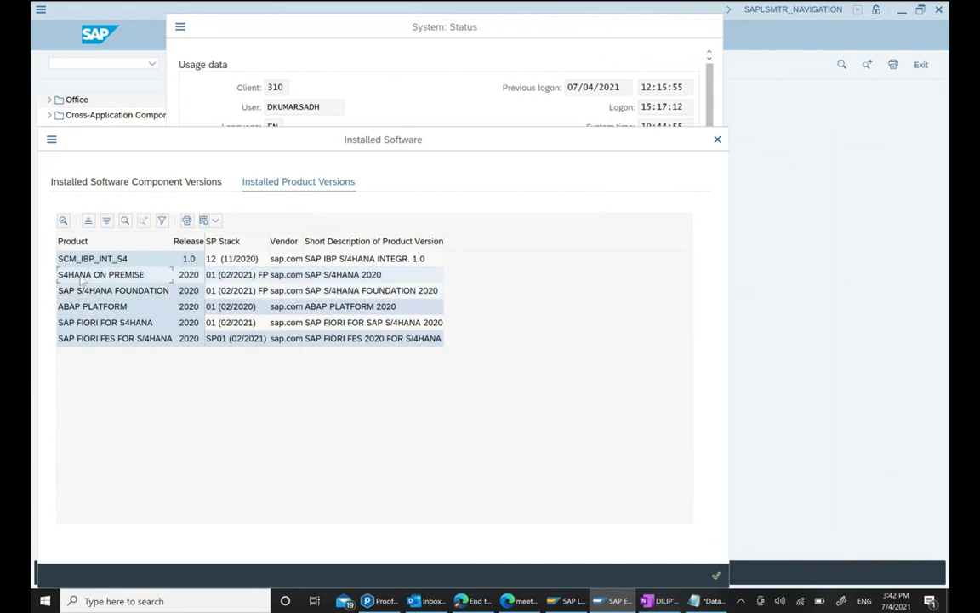
drag(316, 136, 401, 133)
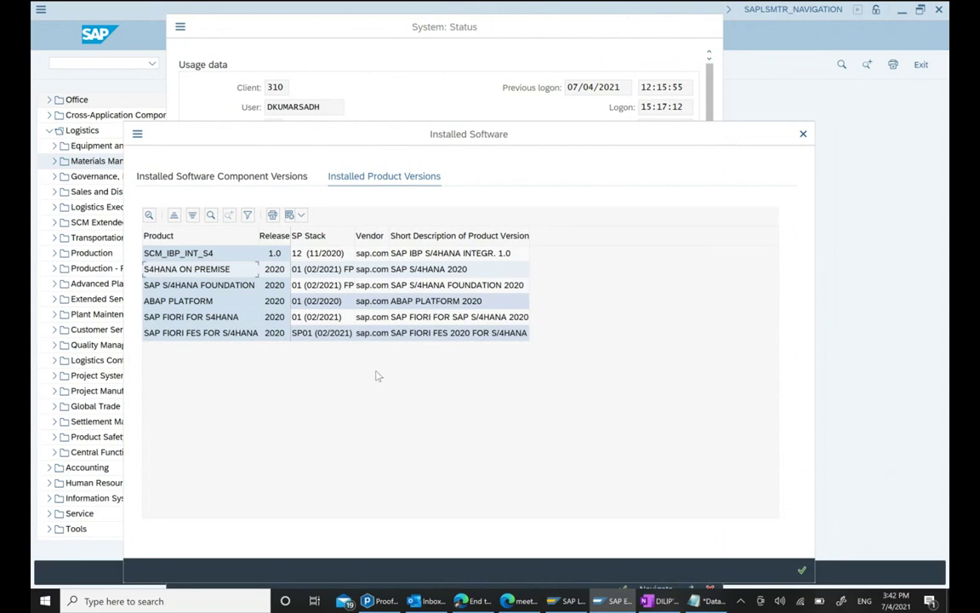
click(423, 321)
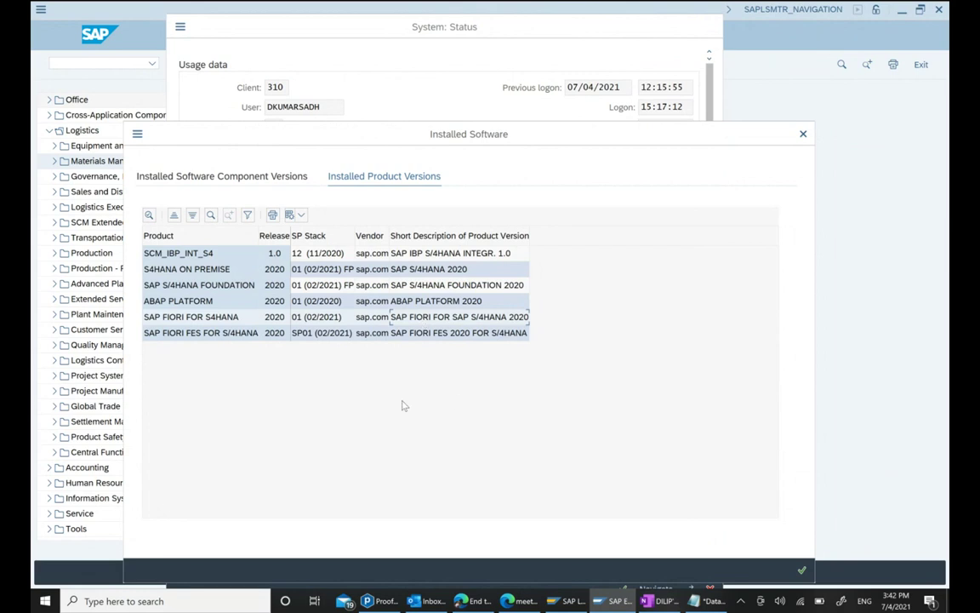
click(393, 270)
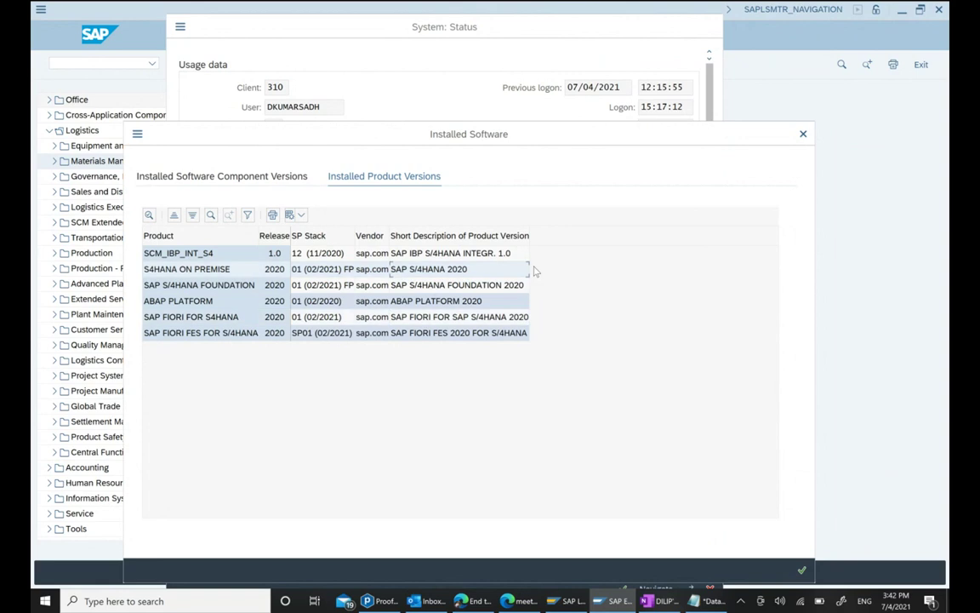
click(802, 134)
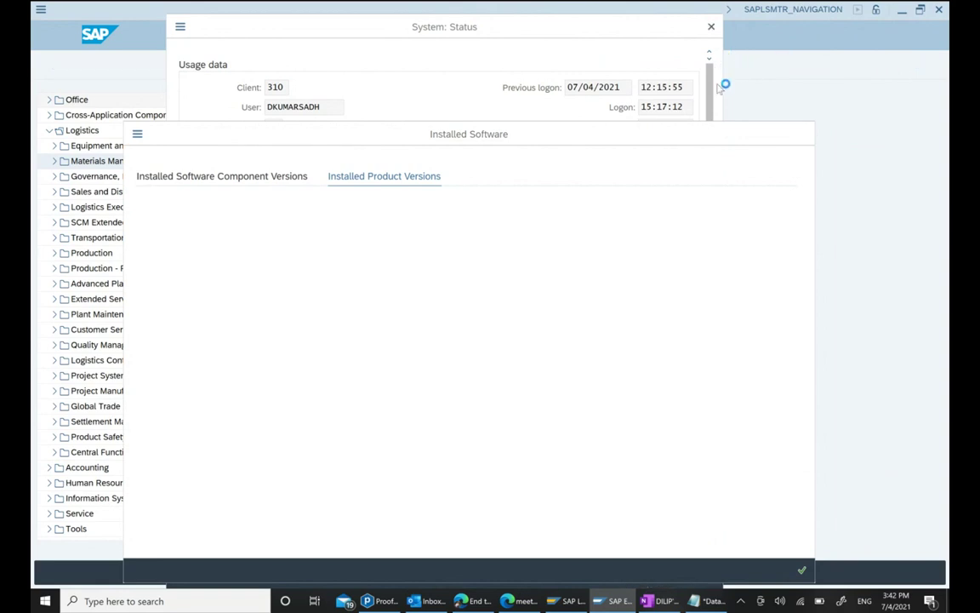
click(711, 26)
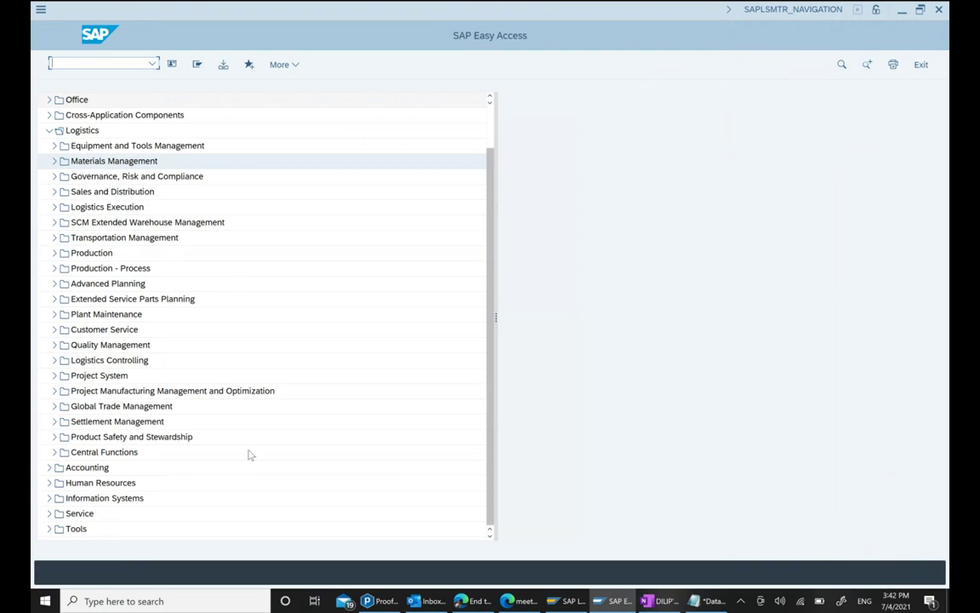
Expand Materials Management under Logistics, collapse its Inventory Management folder, and look over the inventory and invoice verification areas.
scroll(85, 240, up, 3)
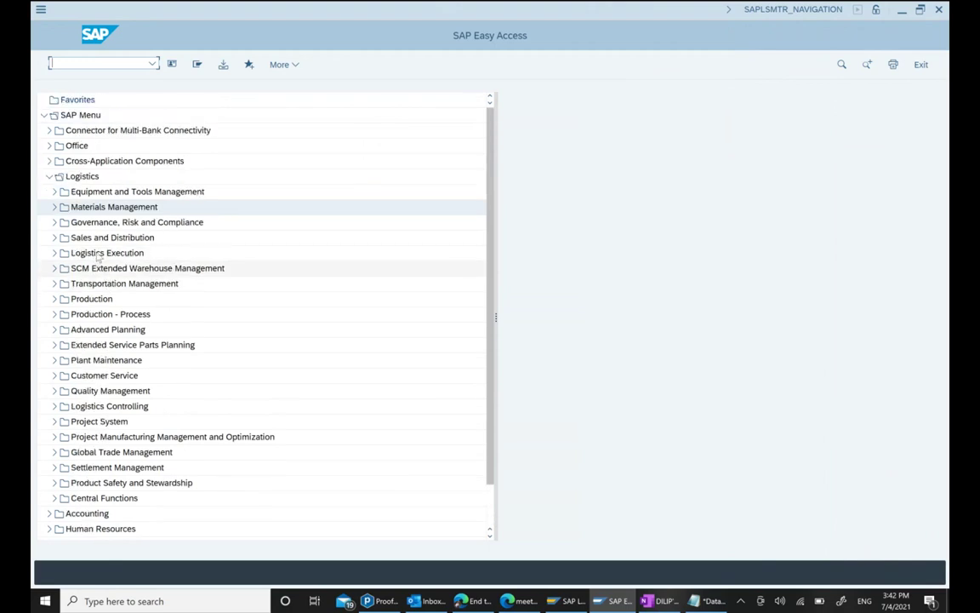
click(49, 176)
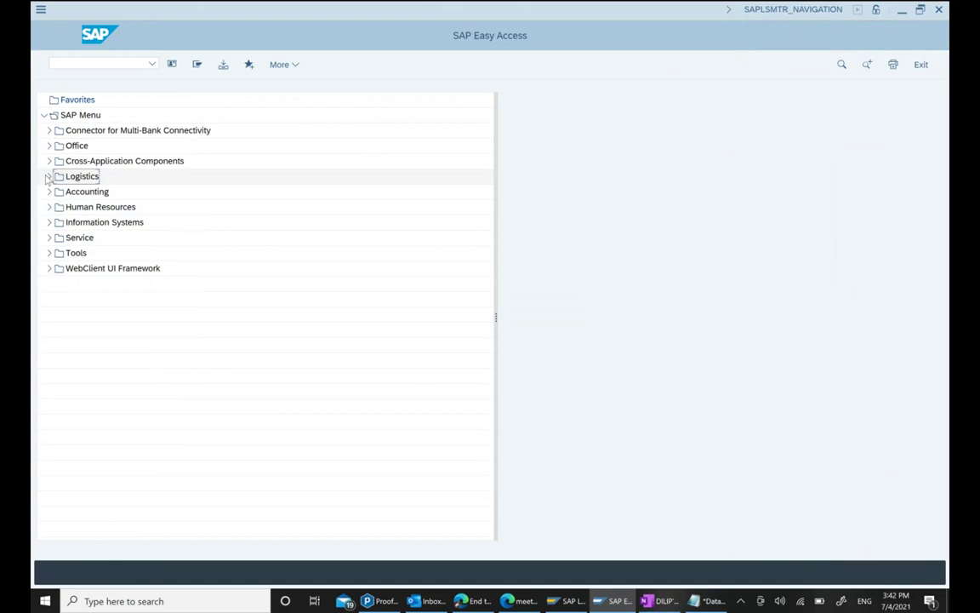
click(49, 176)
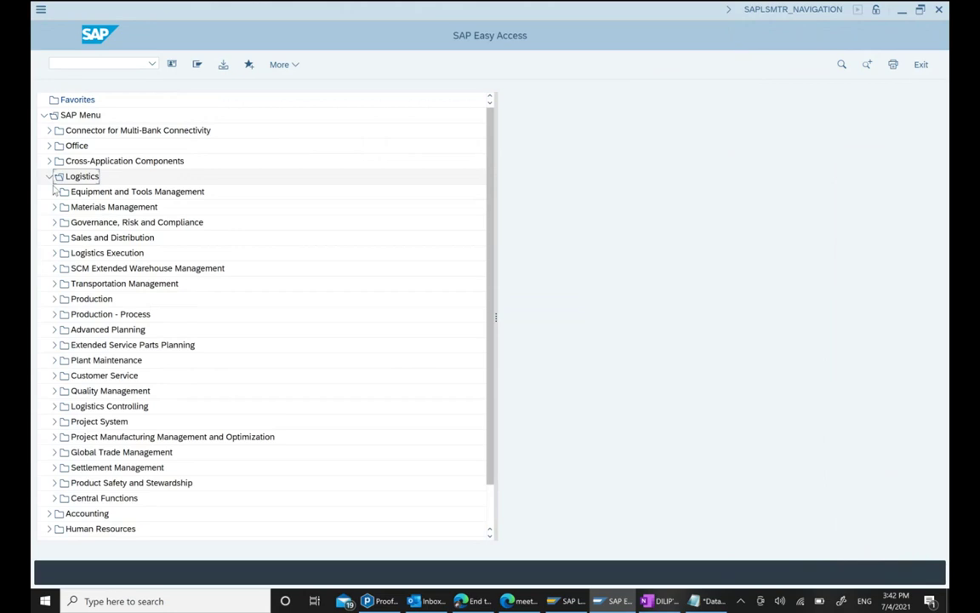
click(55, 207)
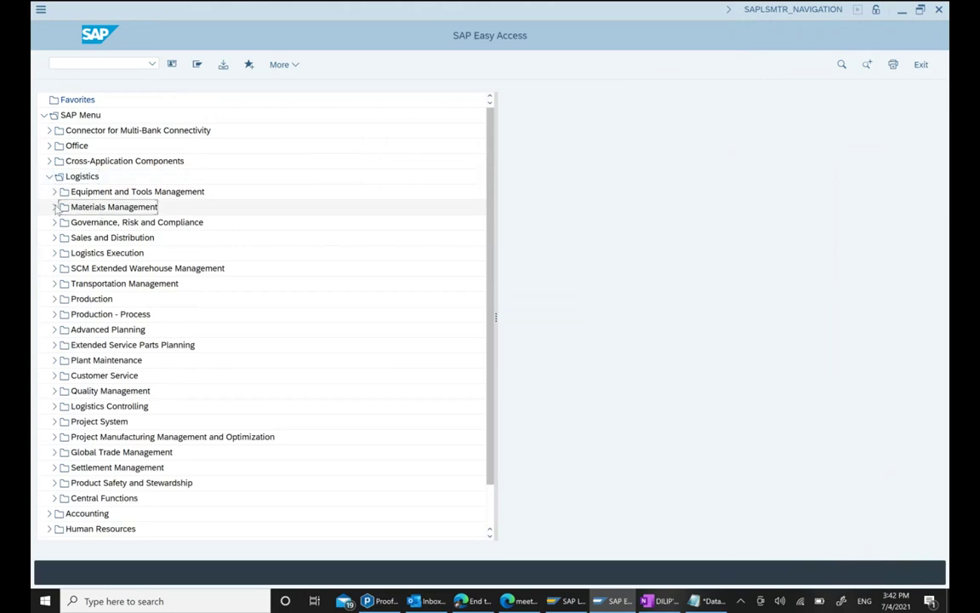
click(55, 206)
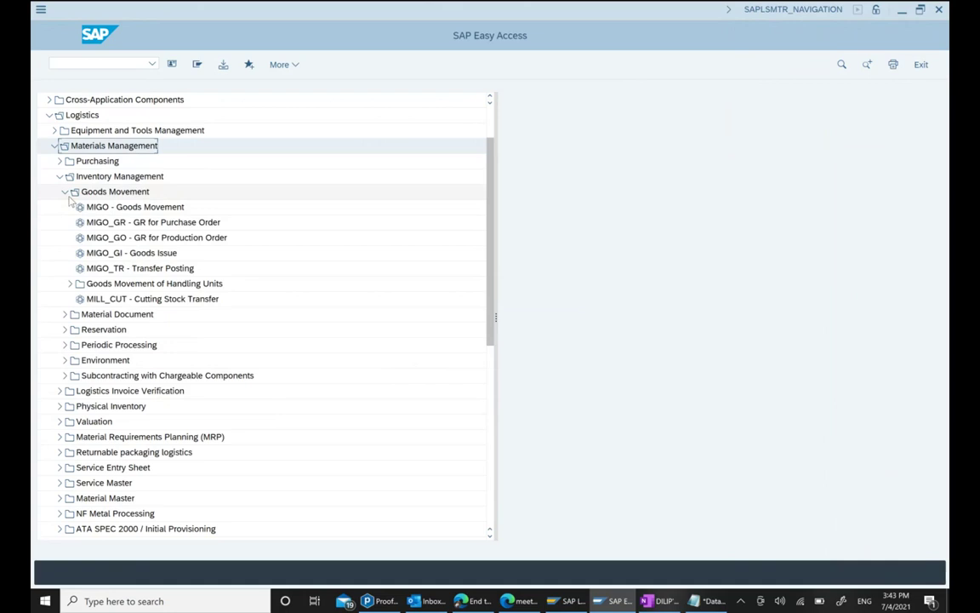
click(65, 191)
click(60, 176)
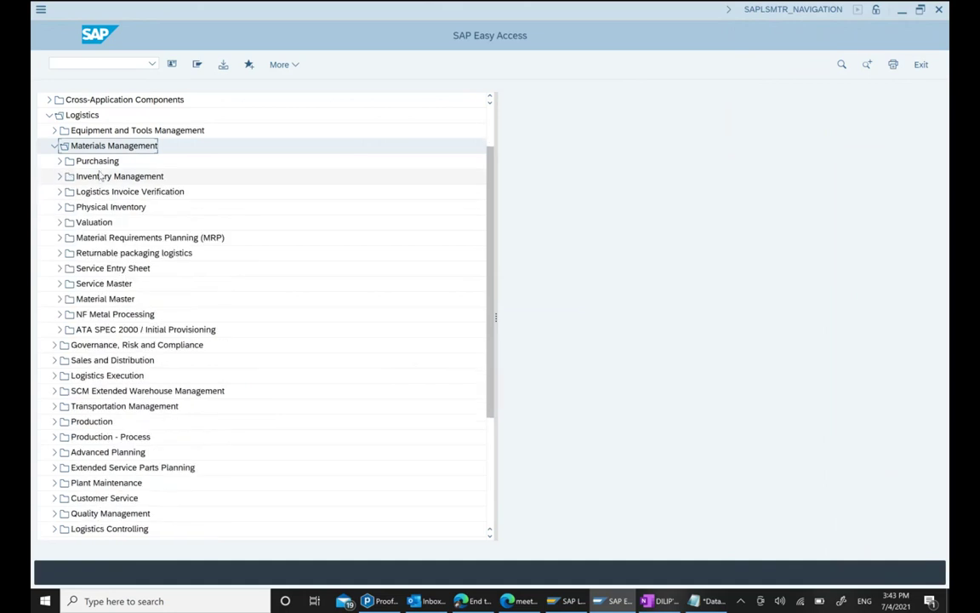
key(Down)
key(Down)
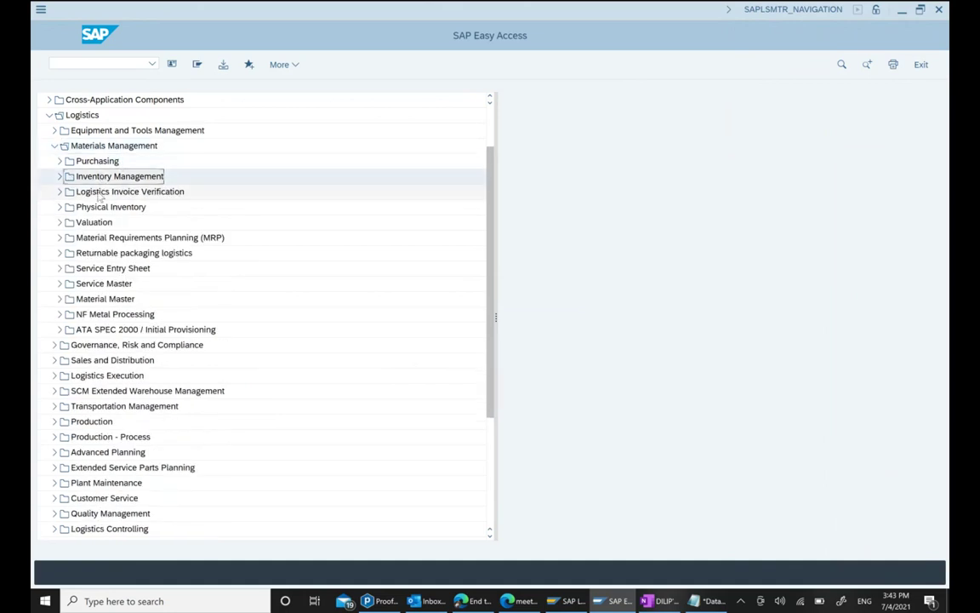
click(99, 195)
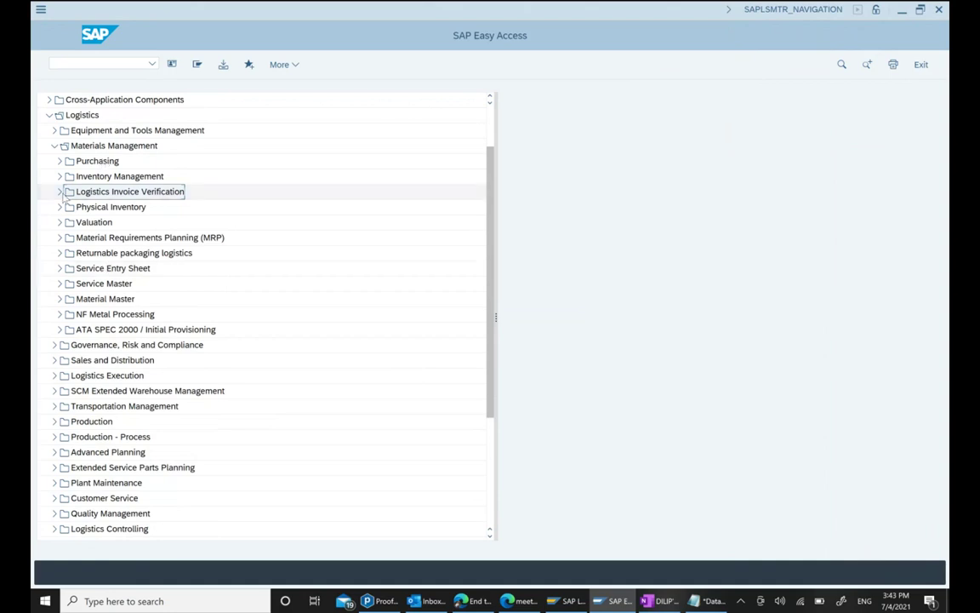
Open the central vendor creation transaction XK01 from the Purchasing master data, view its business partner categories, and cancel it.
click(60, 163)
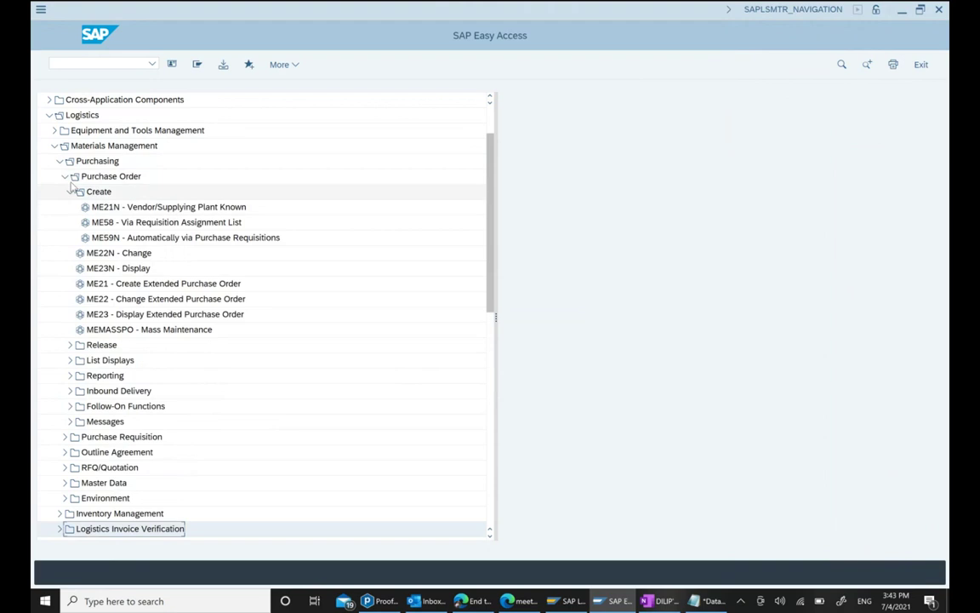
click(64, 176)
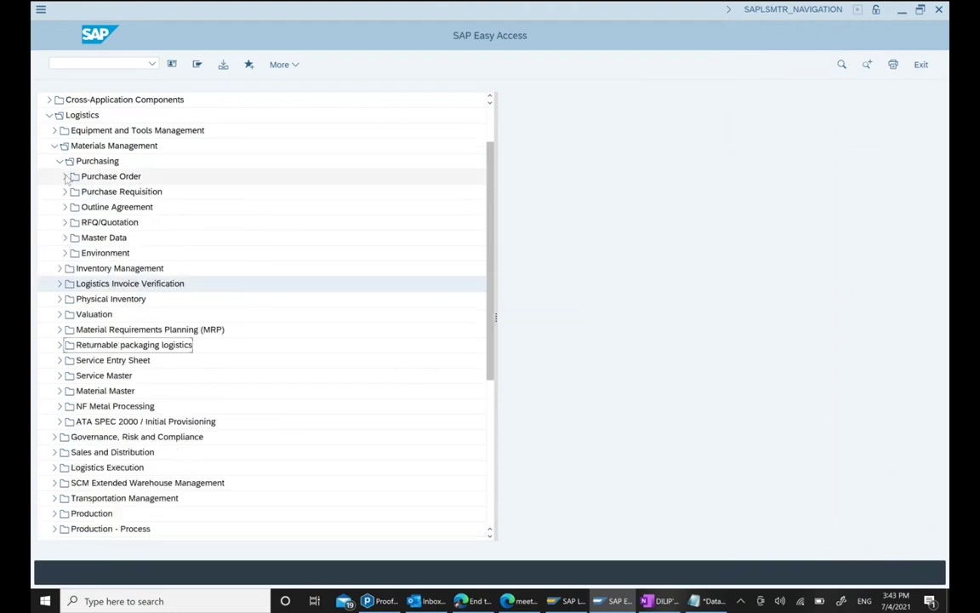
click(65, 237)
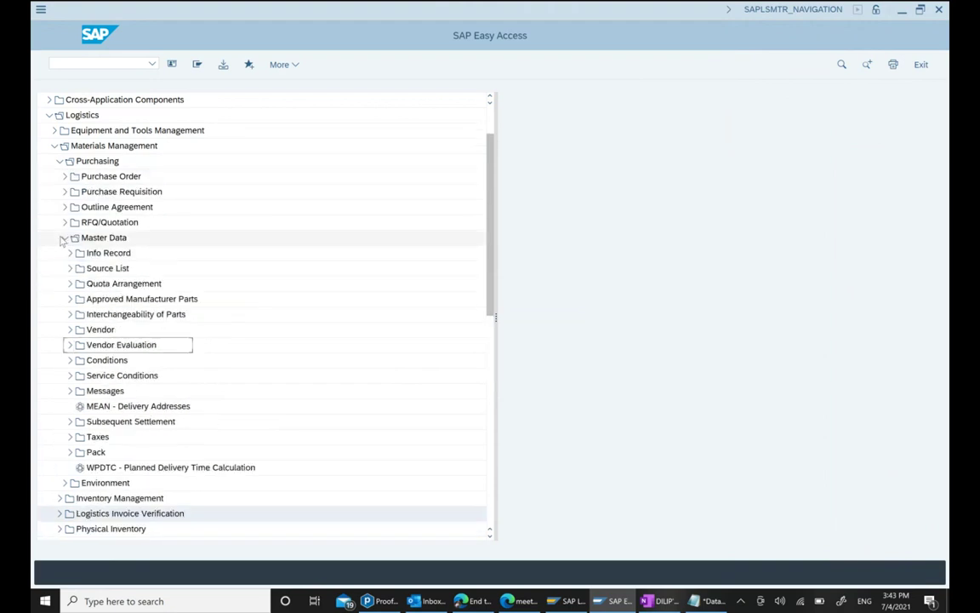
click(70, 329)
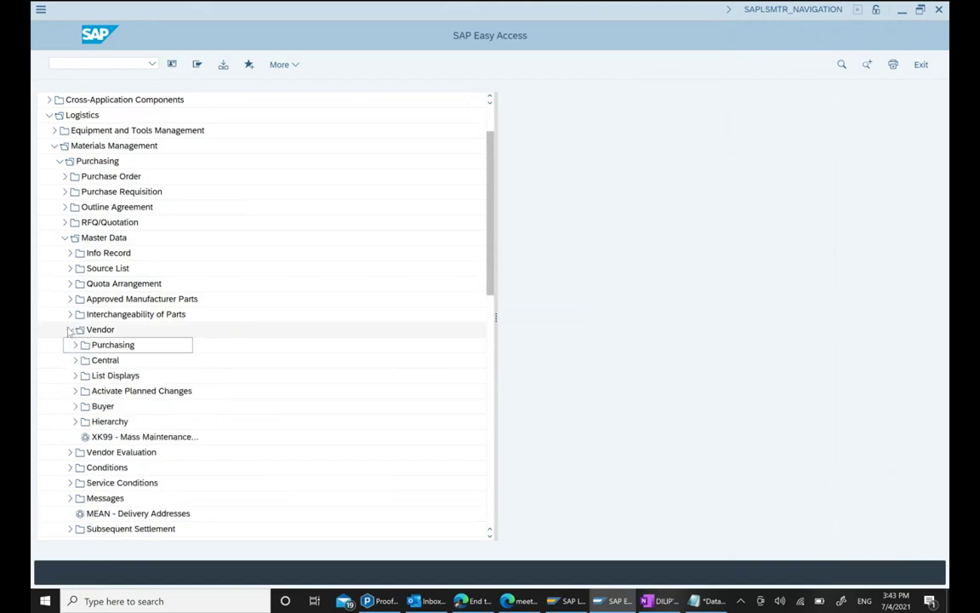
click(76, 360)
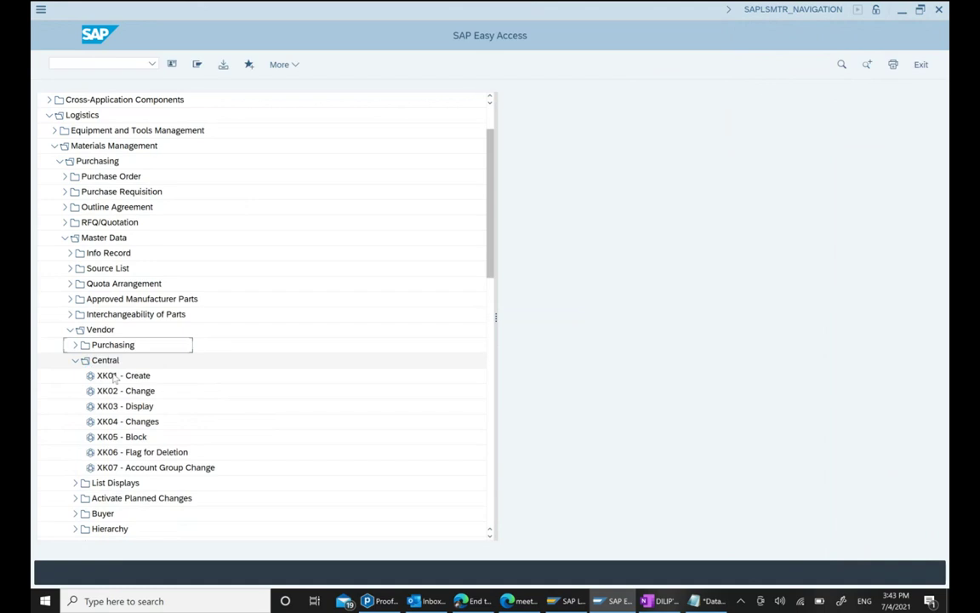
double_click(115, 377)
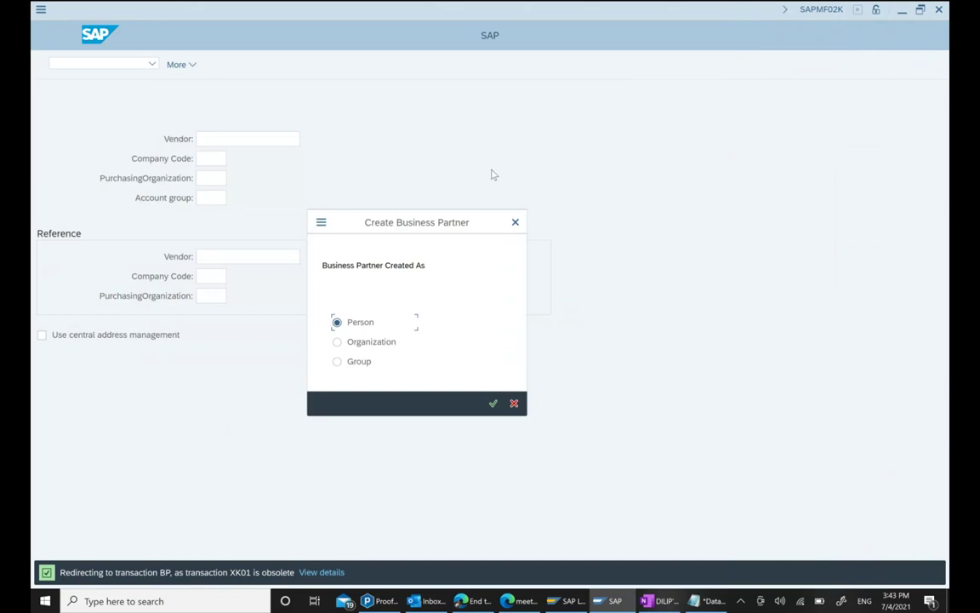
click(515, 222)
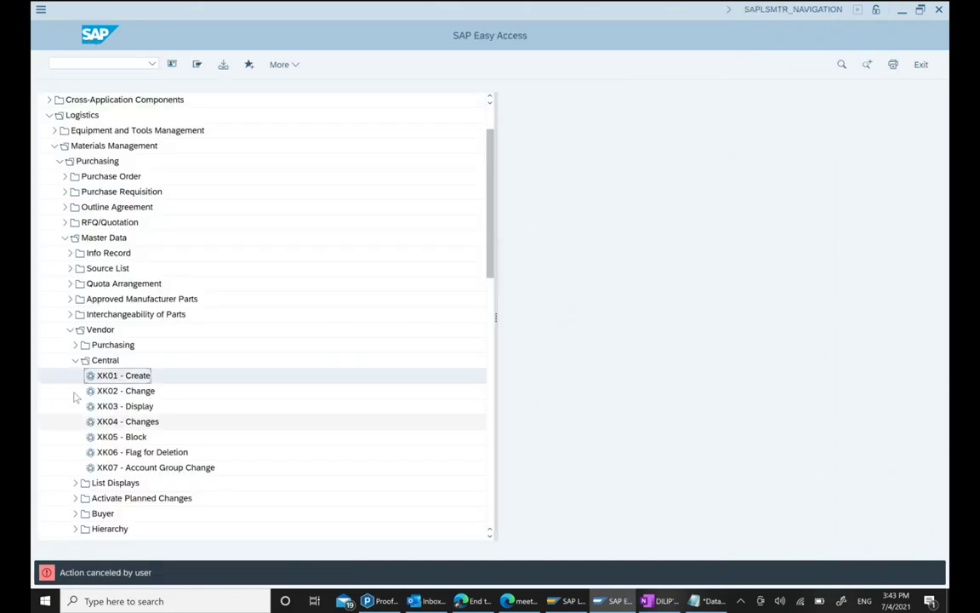
Collapse the Purchasing master data and look through the purchase order transactions, including the creation options.
click(64, 240)
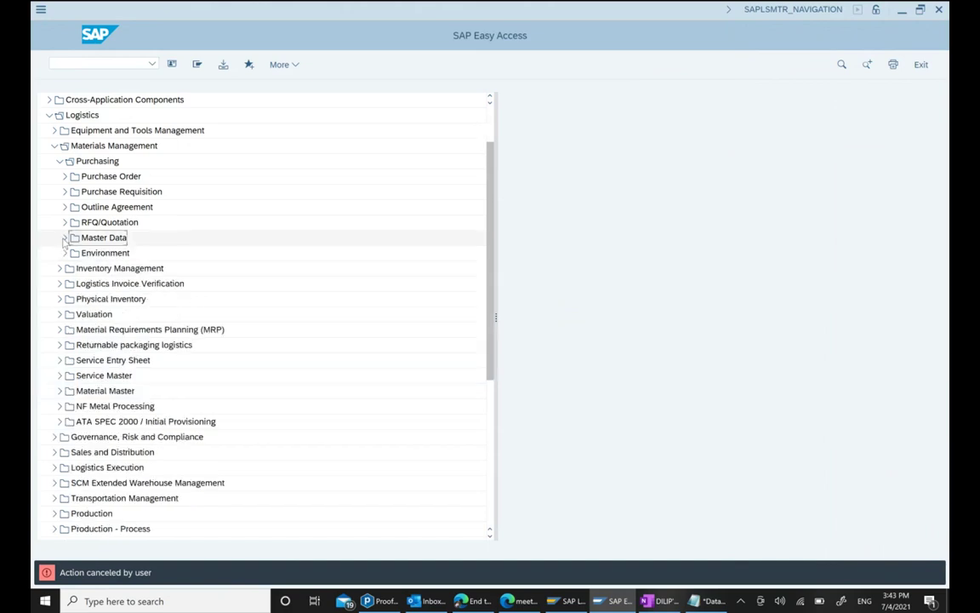
click(64, 176)
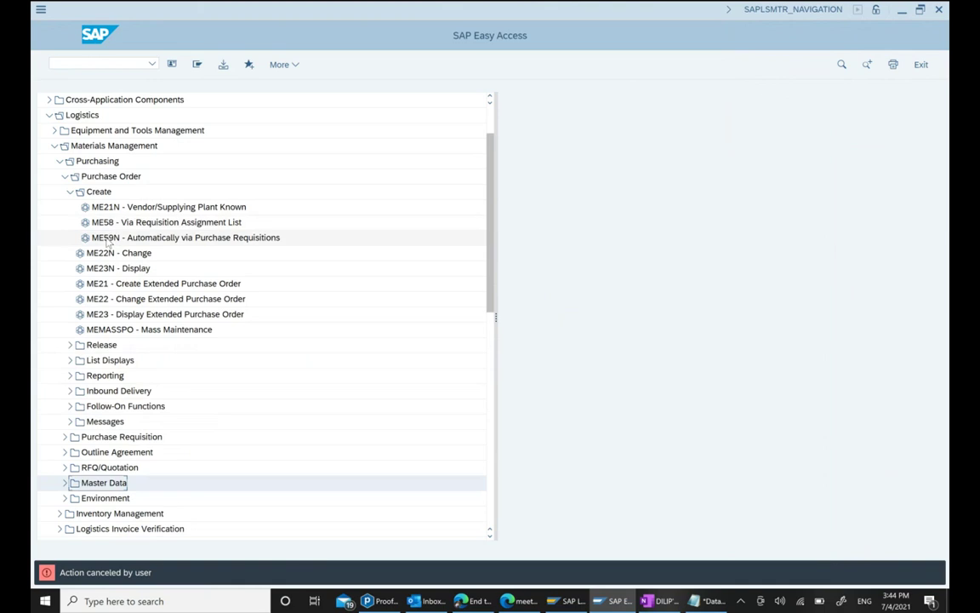
scroll(109, 271, down, 2)
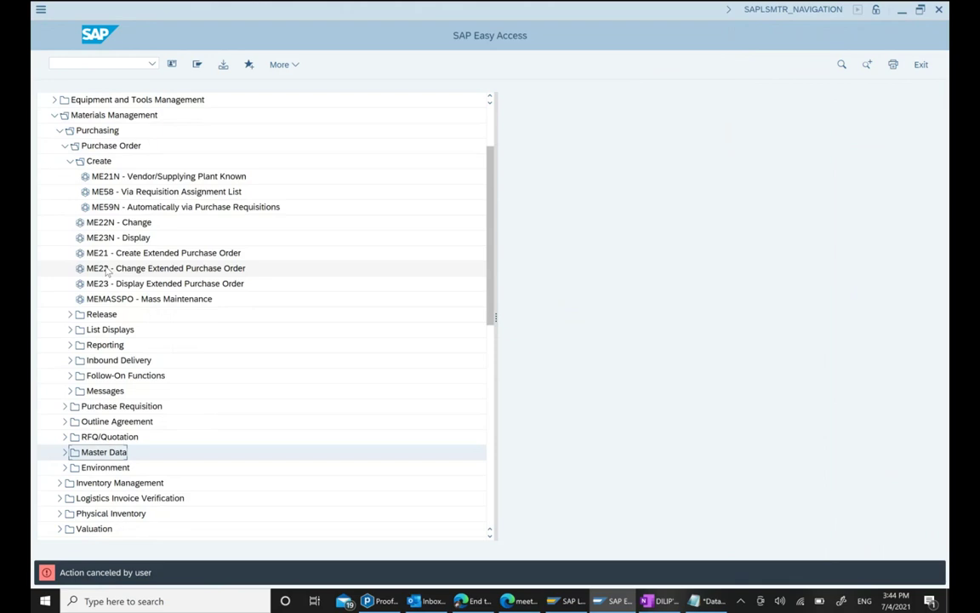
click(70, 162)
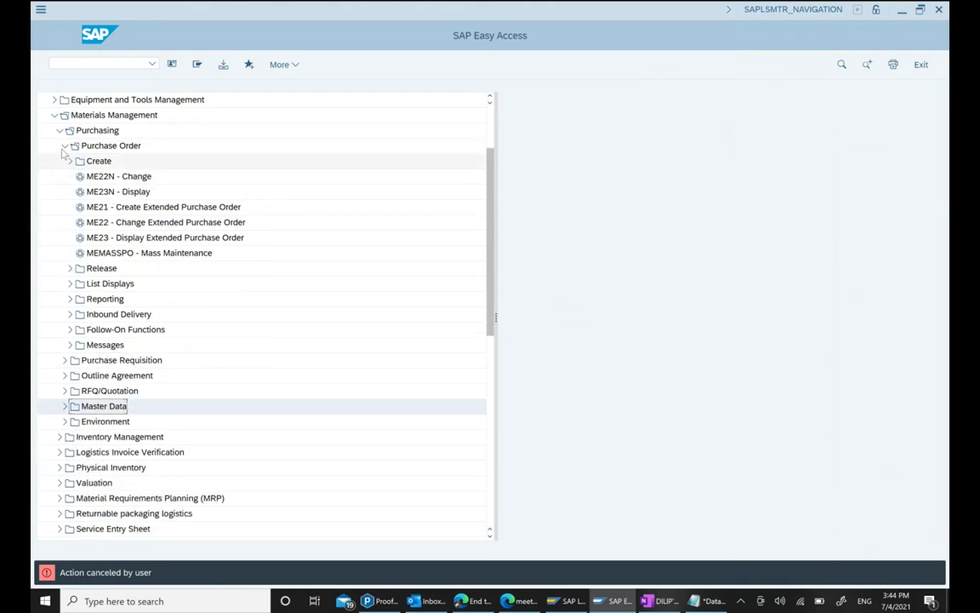
click(65, 145)
Look through the purchase requisition transactions and the contract transactions under Outline Agreement.
click(65, 161)
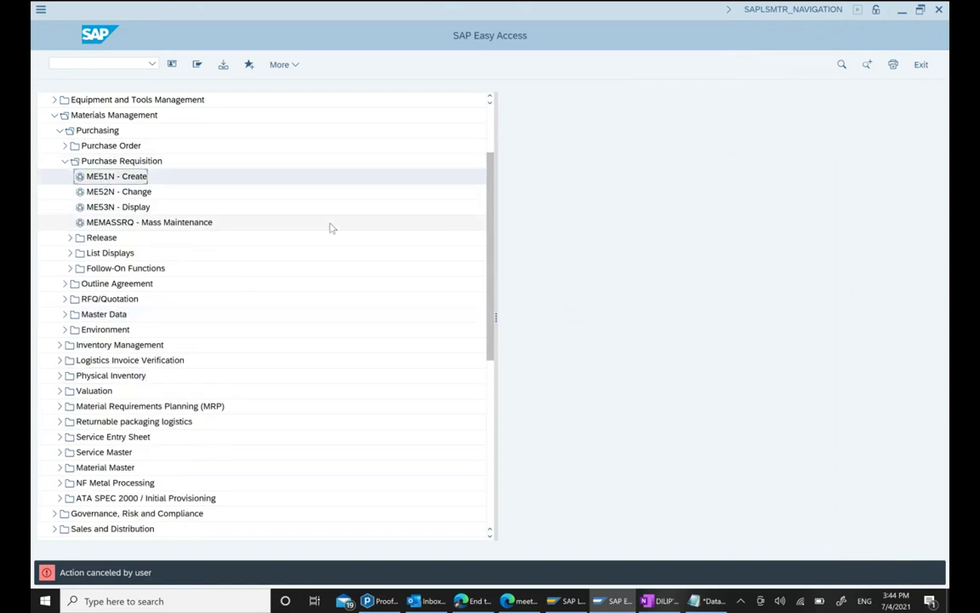
click(64, 161)
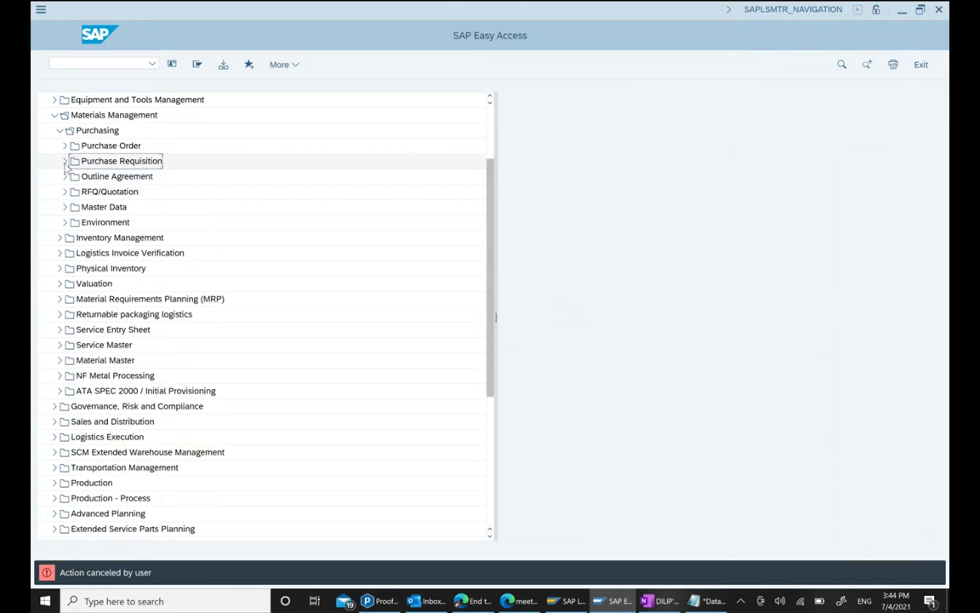
click(65, 176)
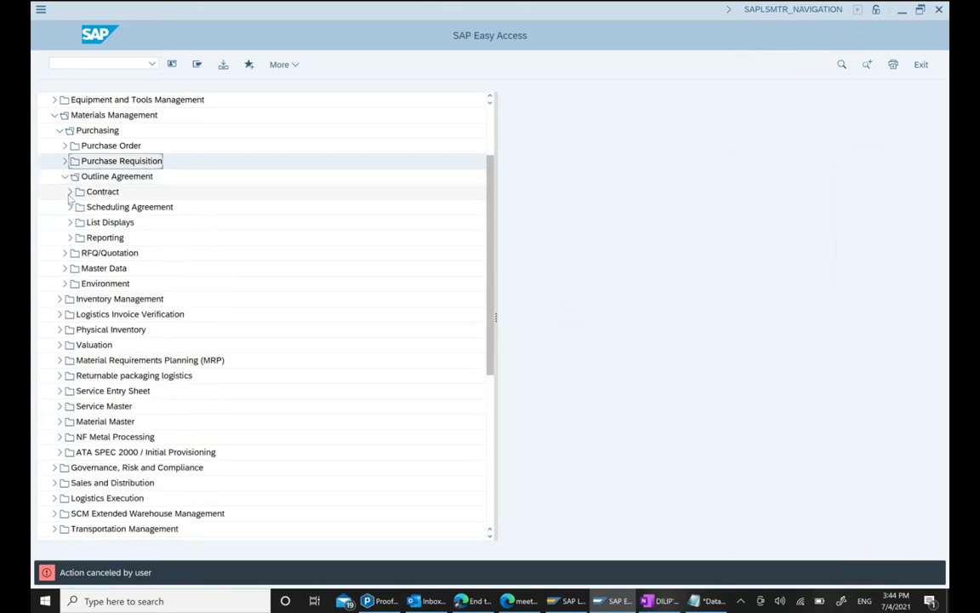
click(70, 193)
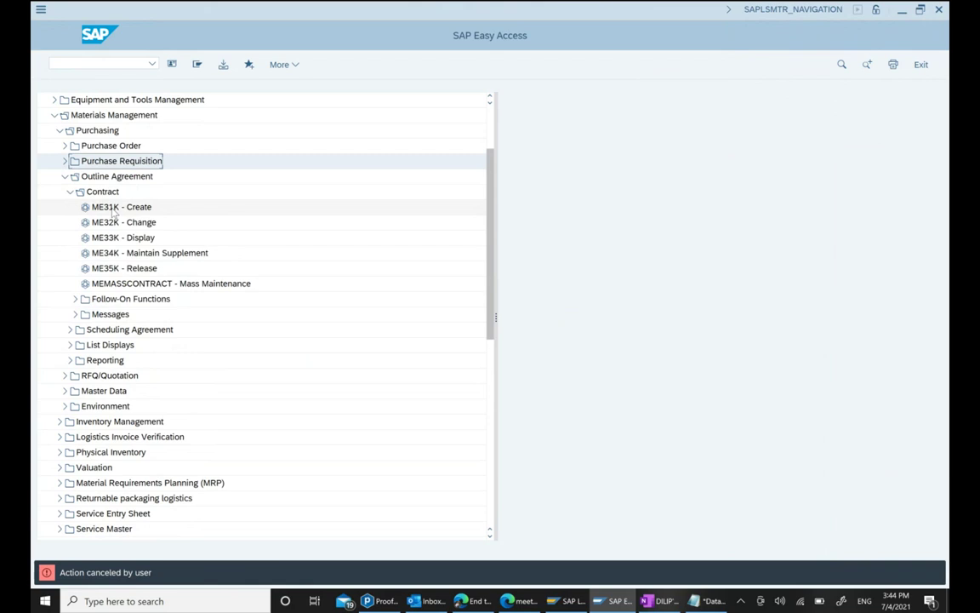
click(70, 192)
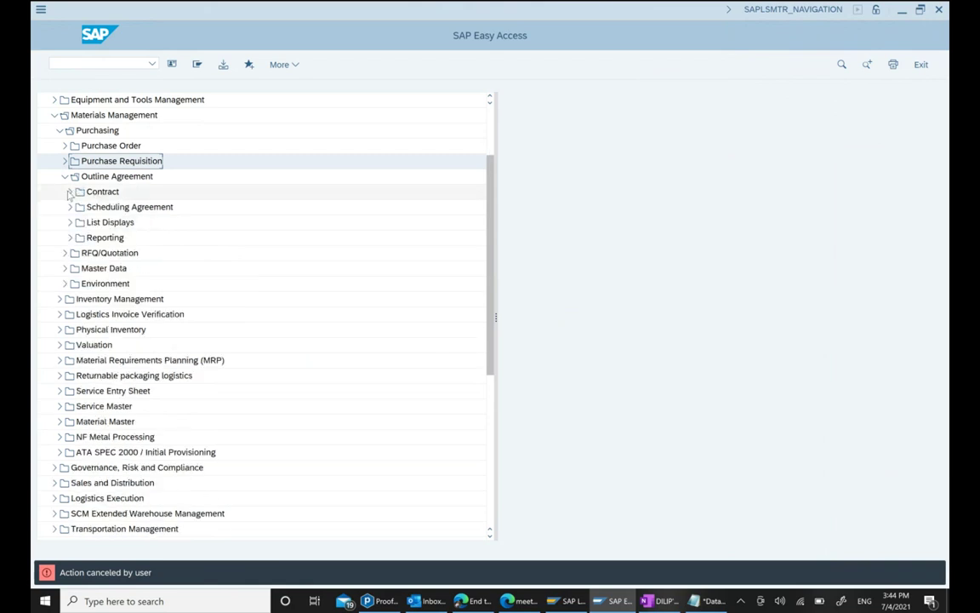
click(65, 176)
Look through the request for quotation transactions under RFQ/Quotation.
click(65, 193)
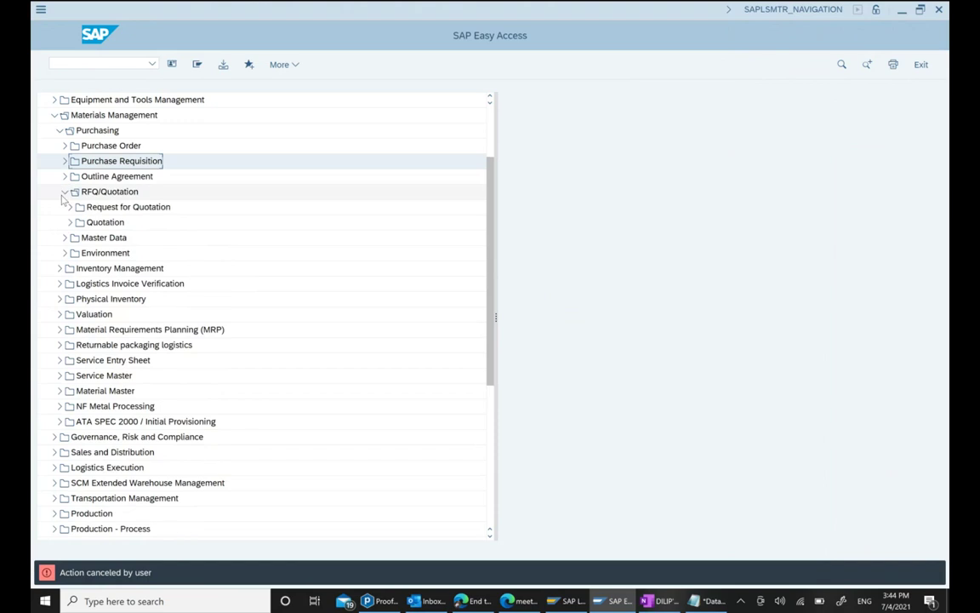
click(70, 207)
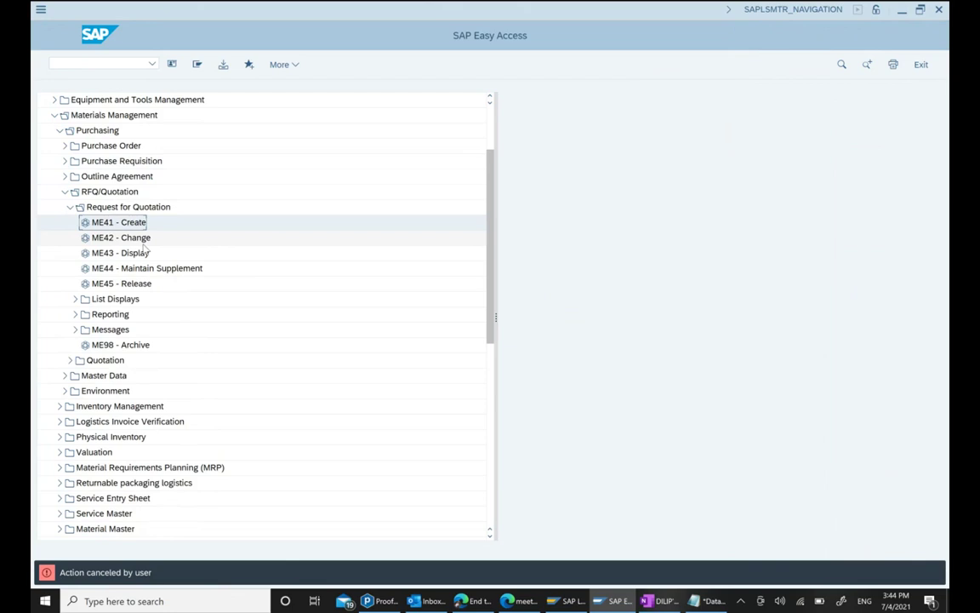
click(66, 192)
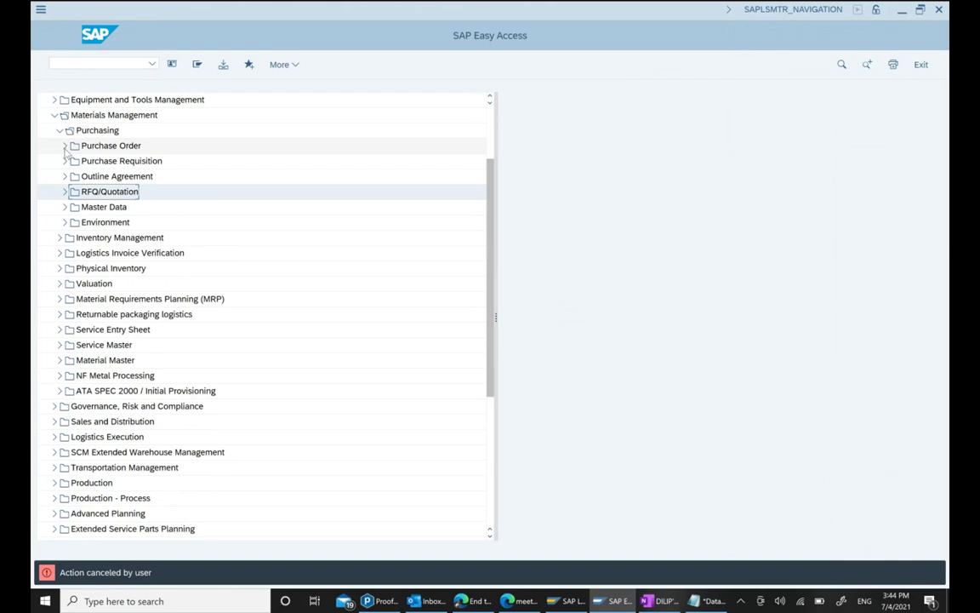
Start creating a purchase order with ME21N and review the available order types, keeping NB Standard PO.
click(64, 147)
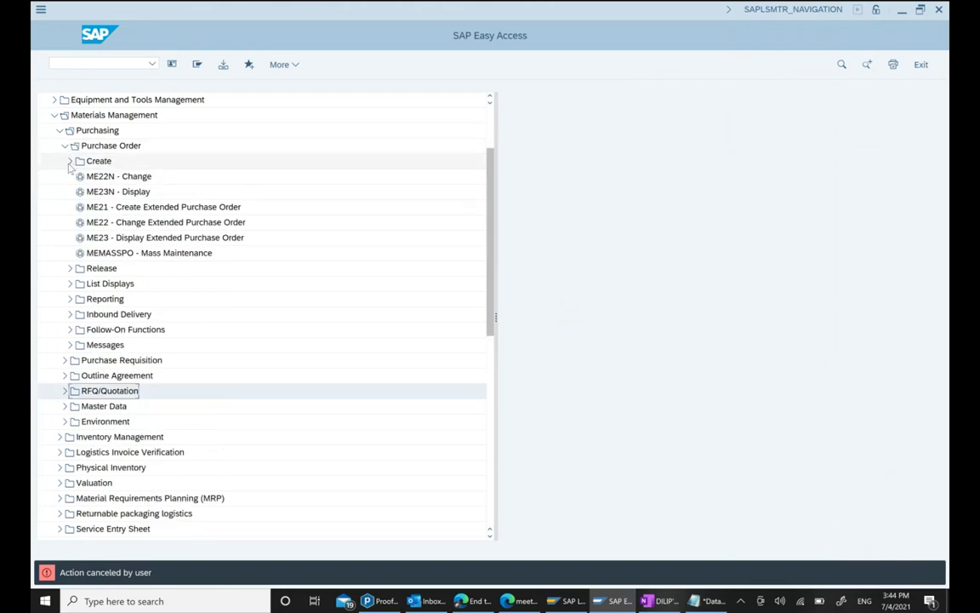
click(70, 162)
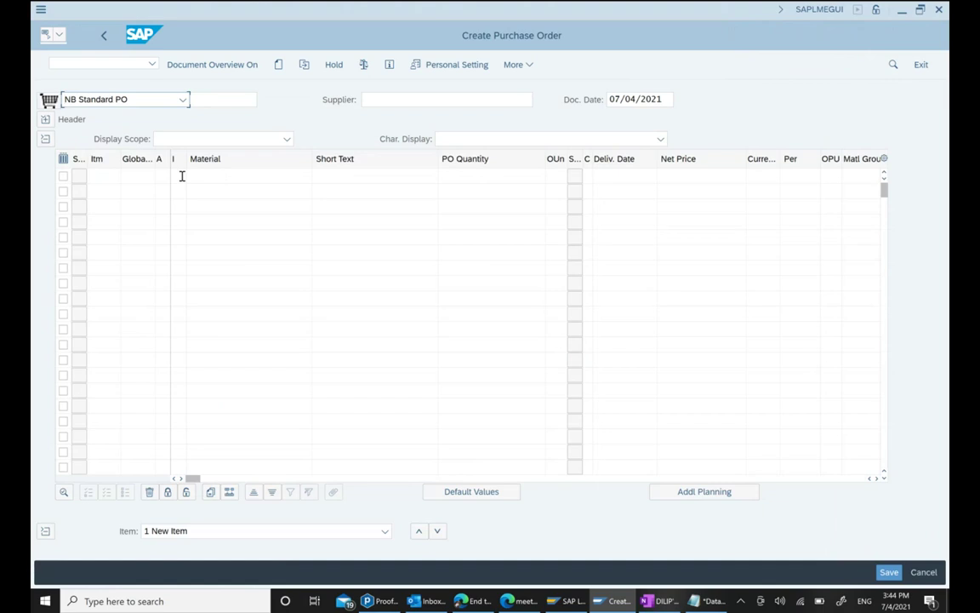
click(182, 100)
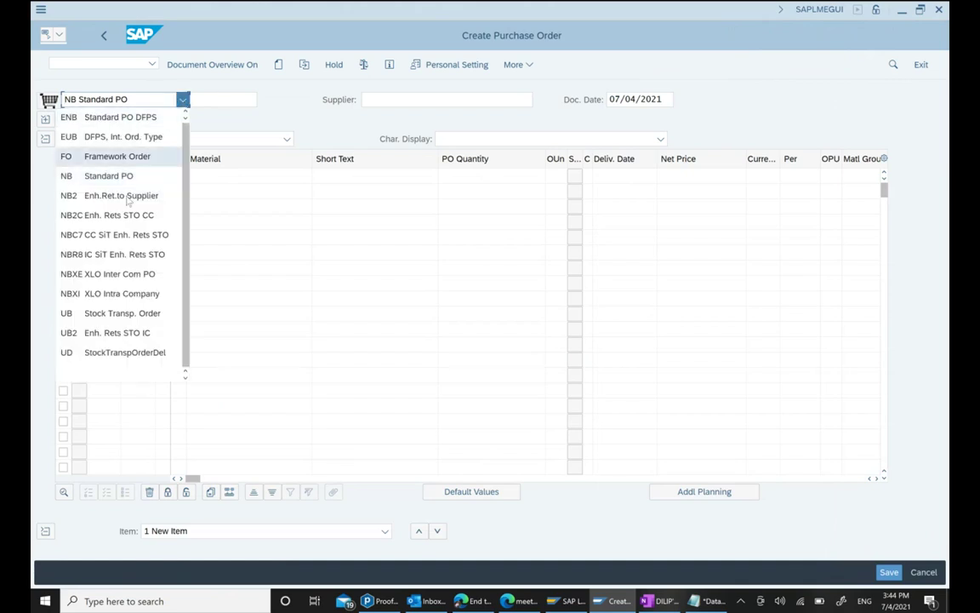
click(111, 95)
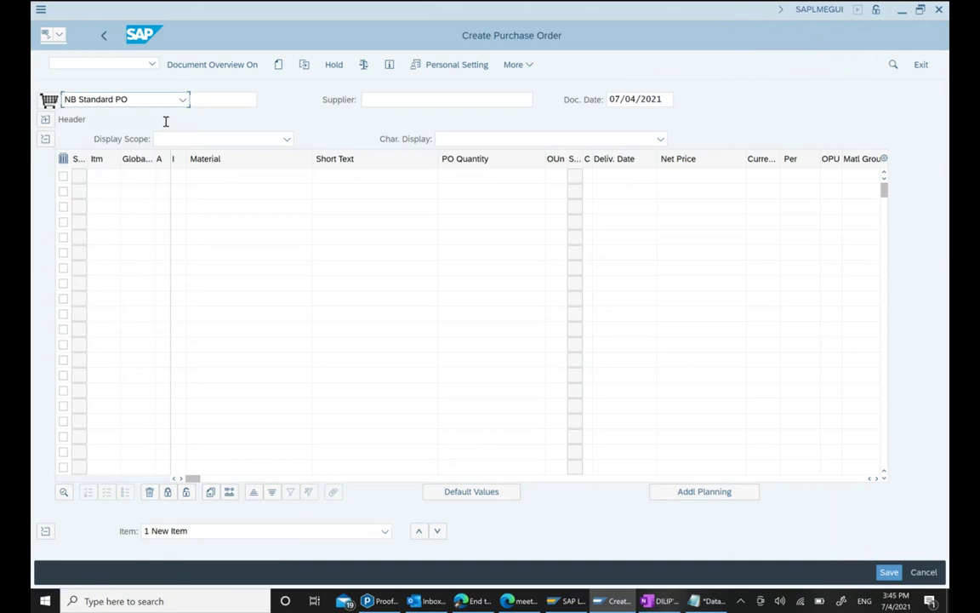
Set Great Northern Corporation as the supplier of the purchase order.
click(385, 102)
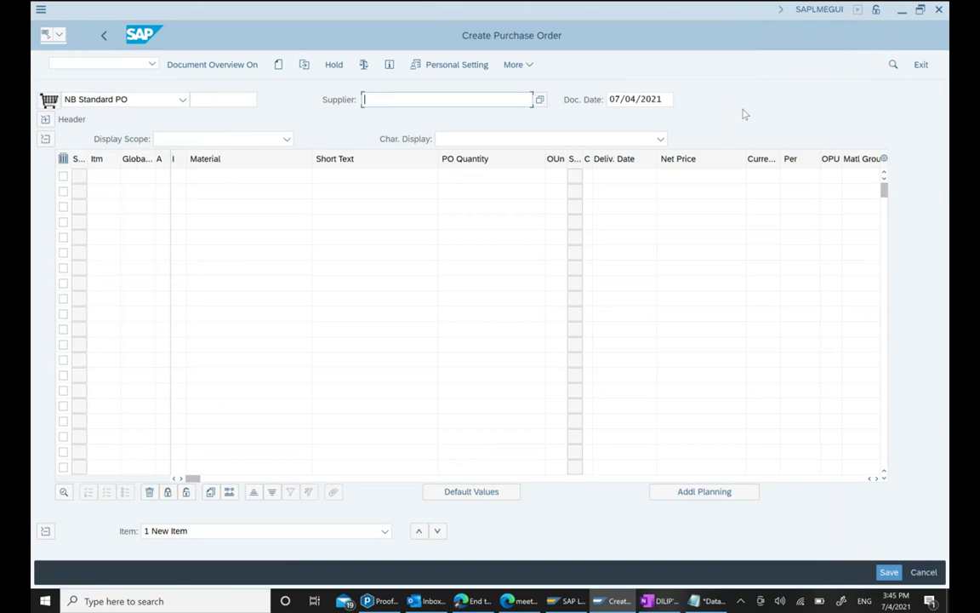
key(Down)
key(Return)
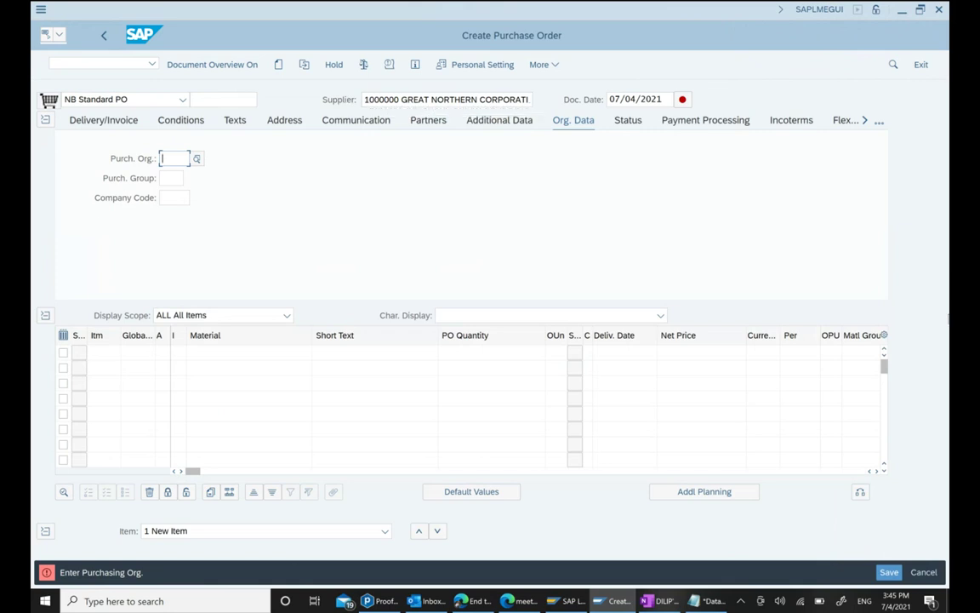
Set the purchase order's organizational data to purchasing organization 1000, purchasing group 103 and company code 5100.
text(1000)
key(Return)
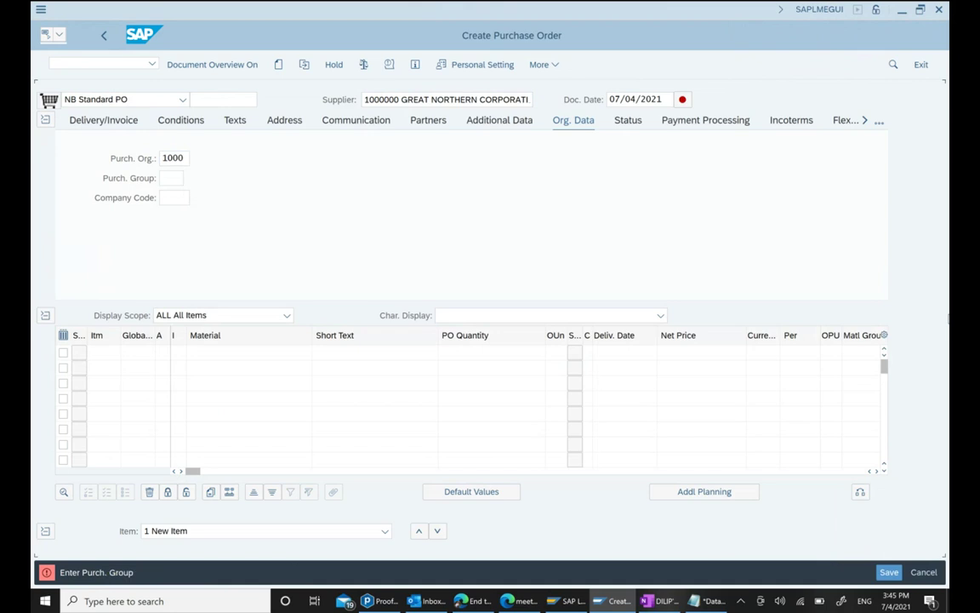
text(103)
key(Return)
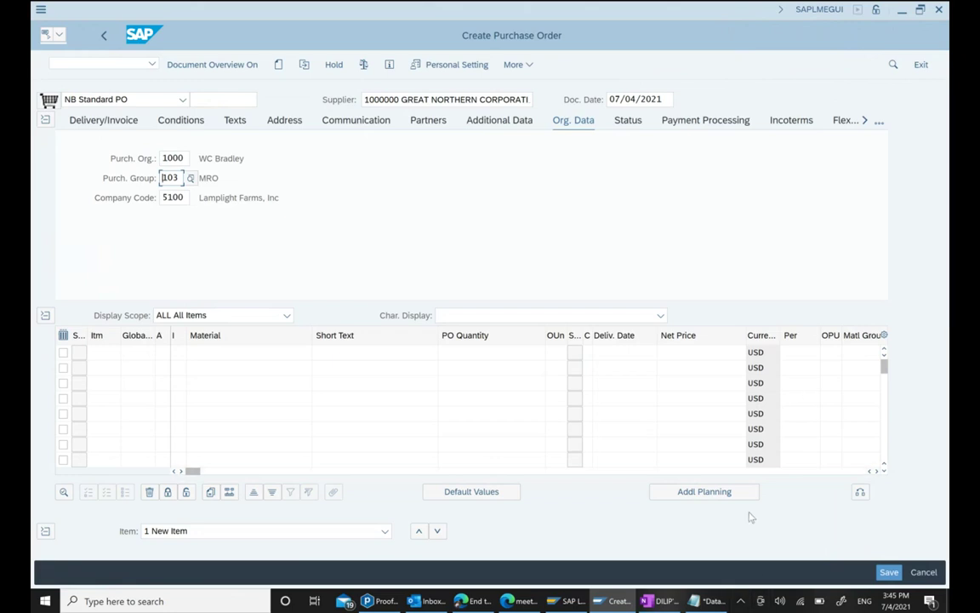
Enter the first order item with material C4000712 and a PO quantity of 10.
click(228, 354)
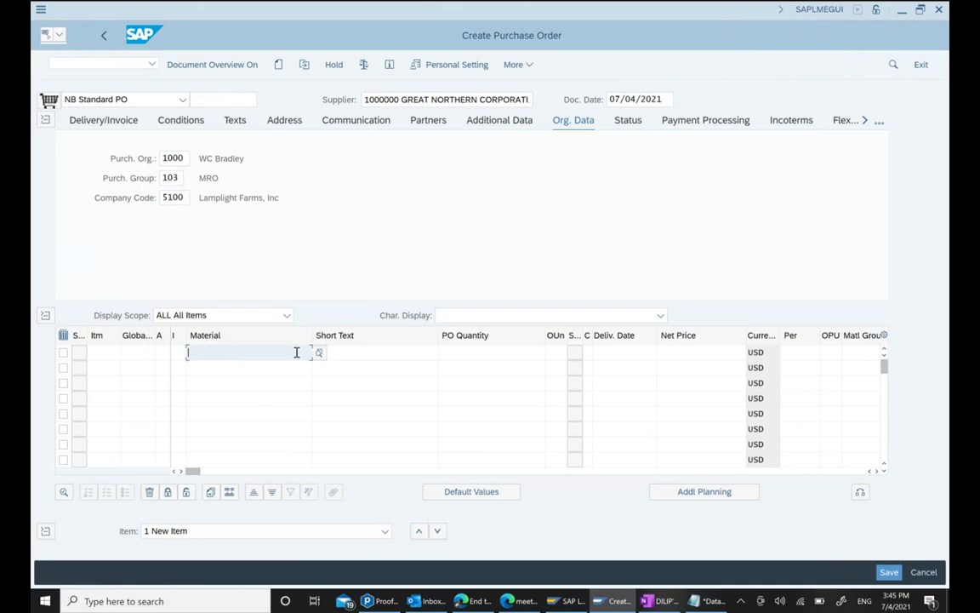
click(188, 352)
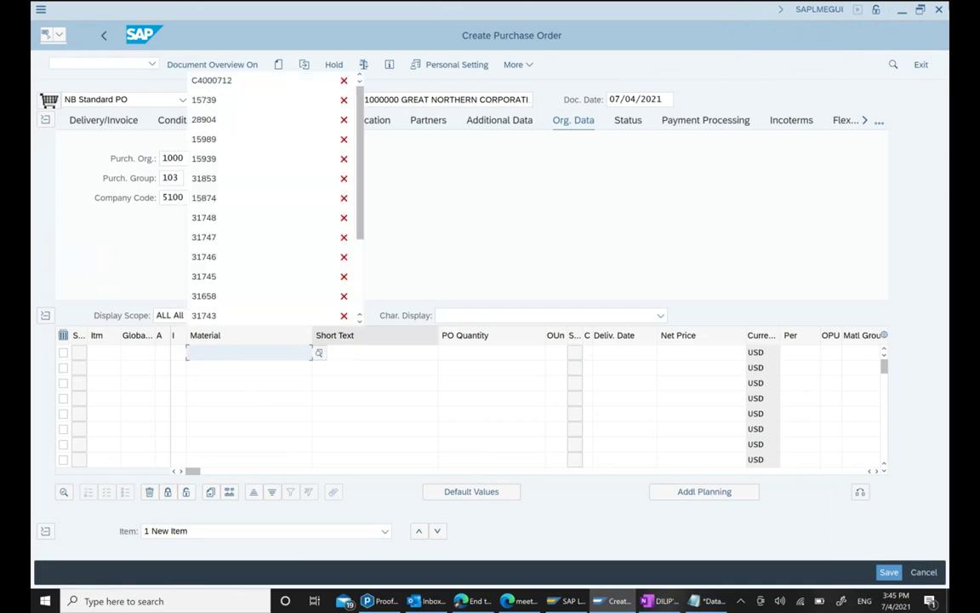
key(Down)
key(Return)
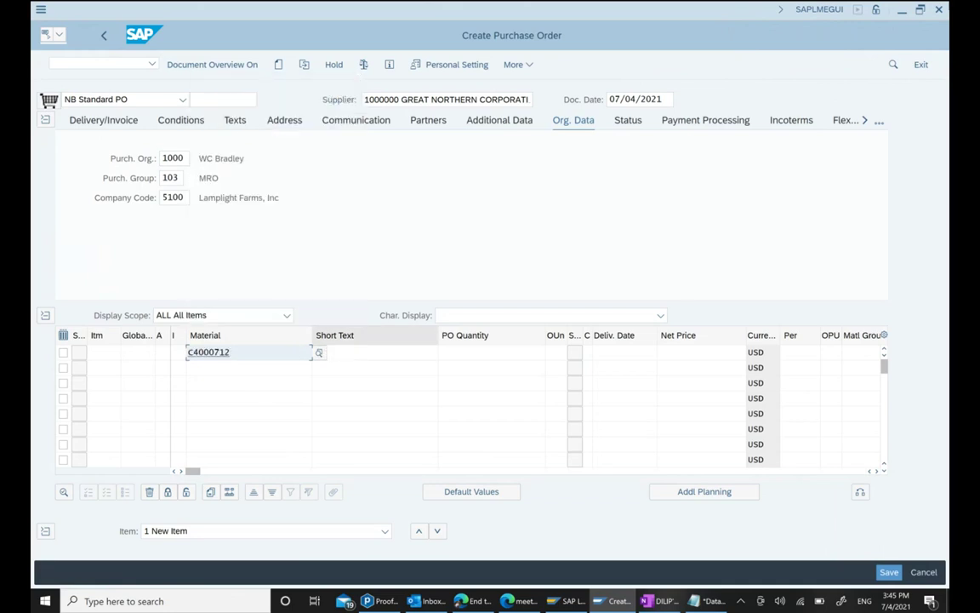
key(Tab)
key(Tab)
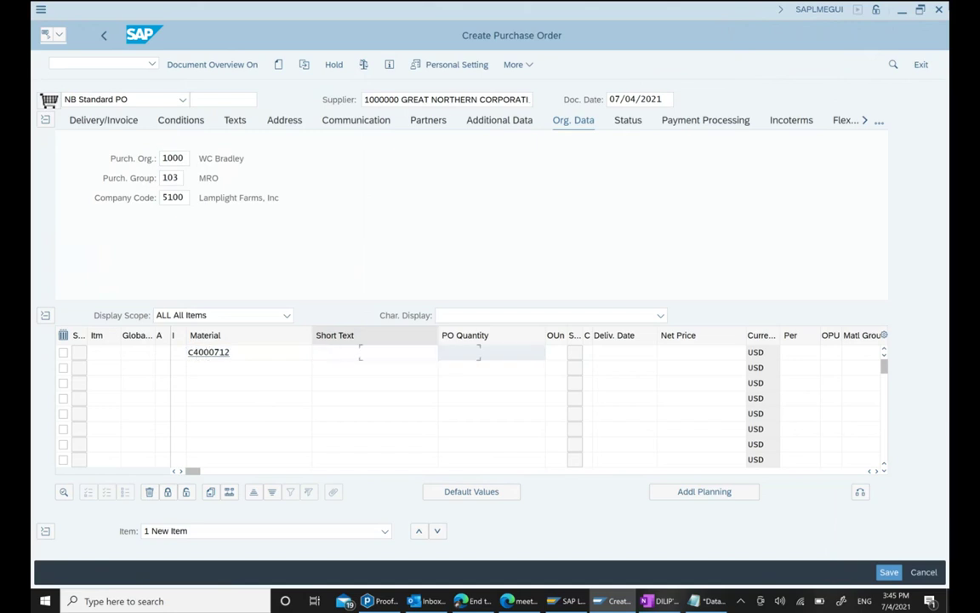
key(Return)
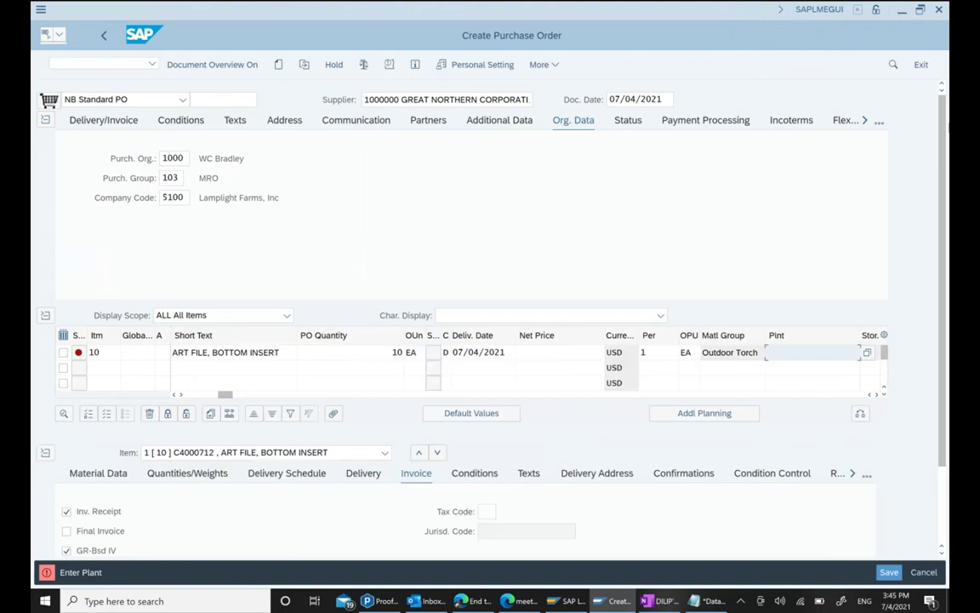
Assign plant 5100 to the ART FILE, BOTTOM INSERT item.
text(51)
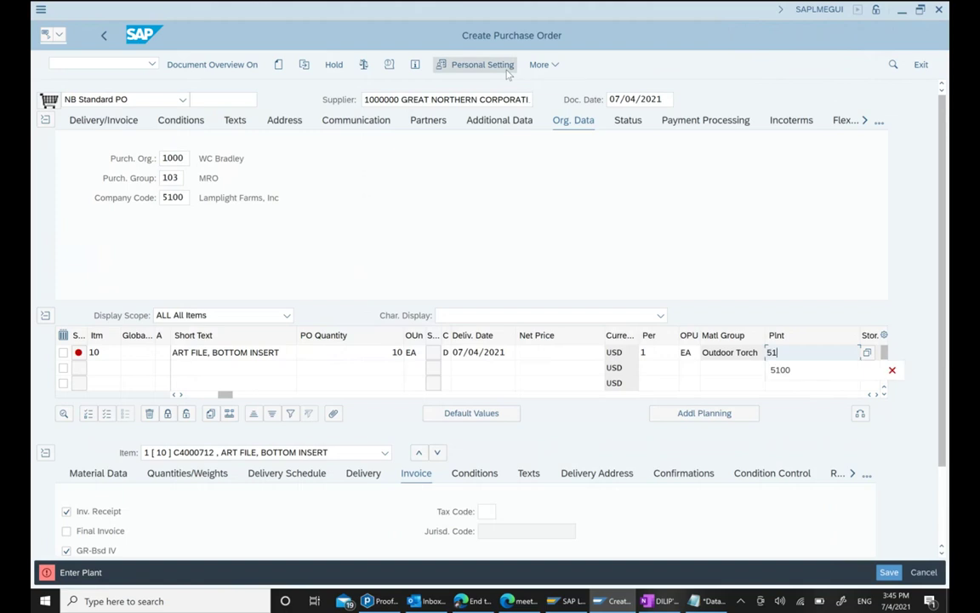
text(00)
click(510, 72)
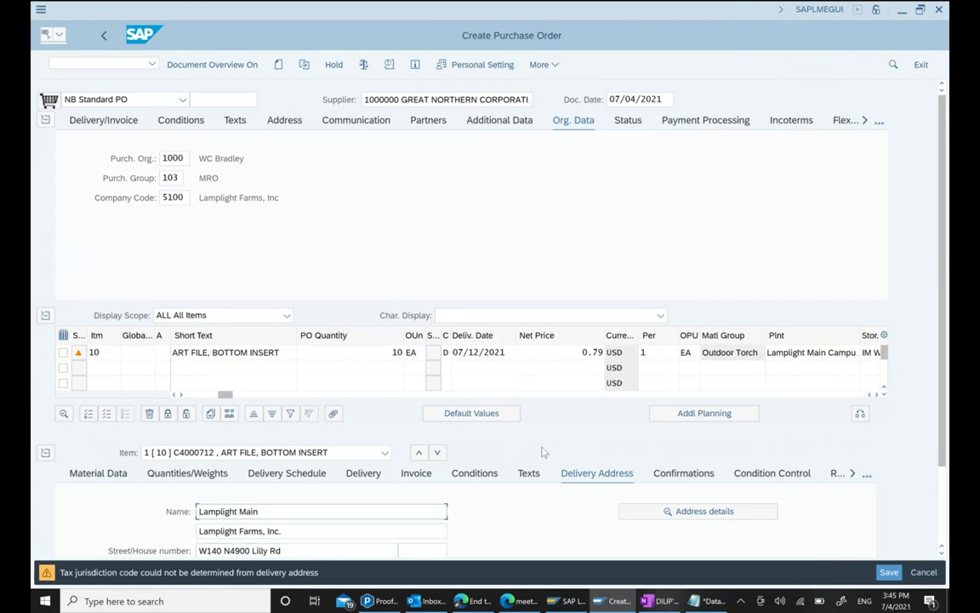
Set the item's PB00 gross price to 1.00 USD in its pricing conditions and save the purchase order.
click(473, 474)
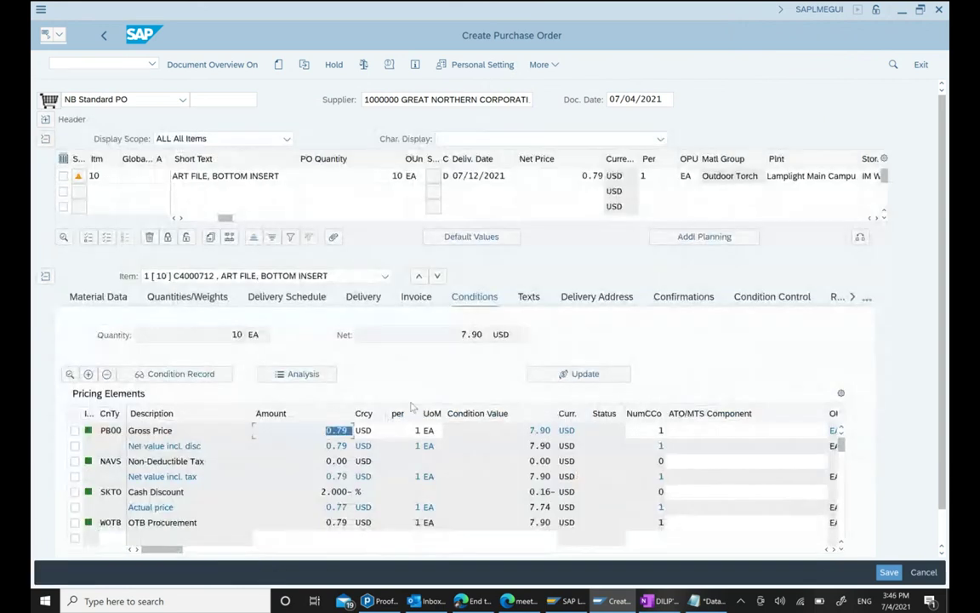
text(1)
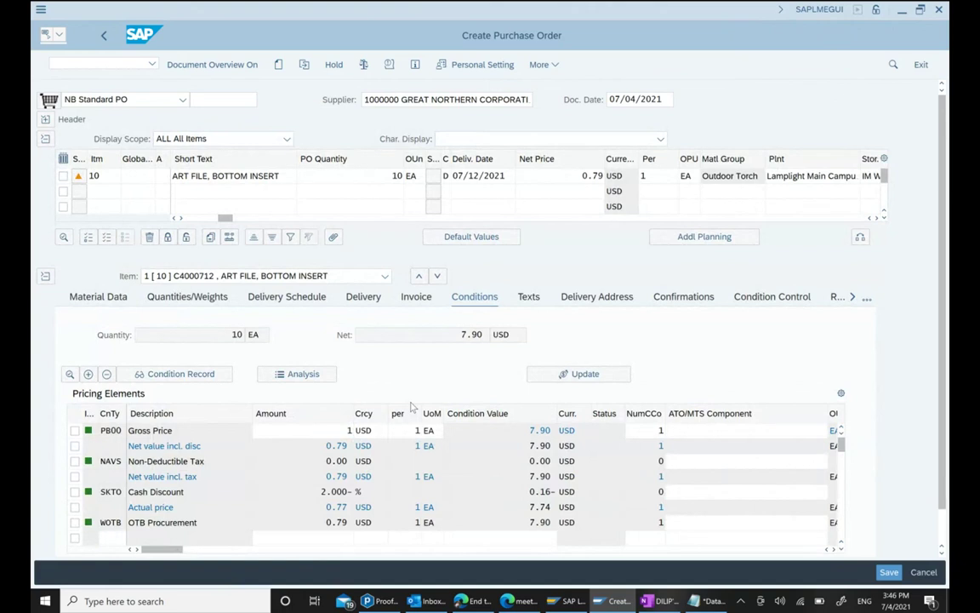
key(Return)
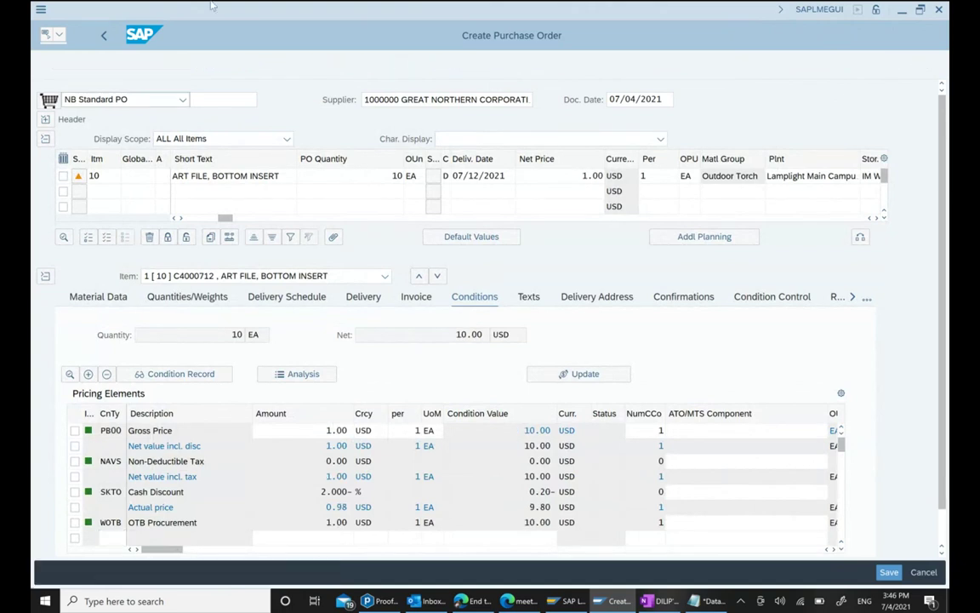
click(887, 572)
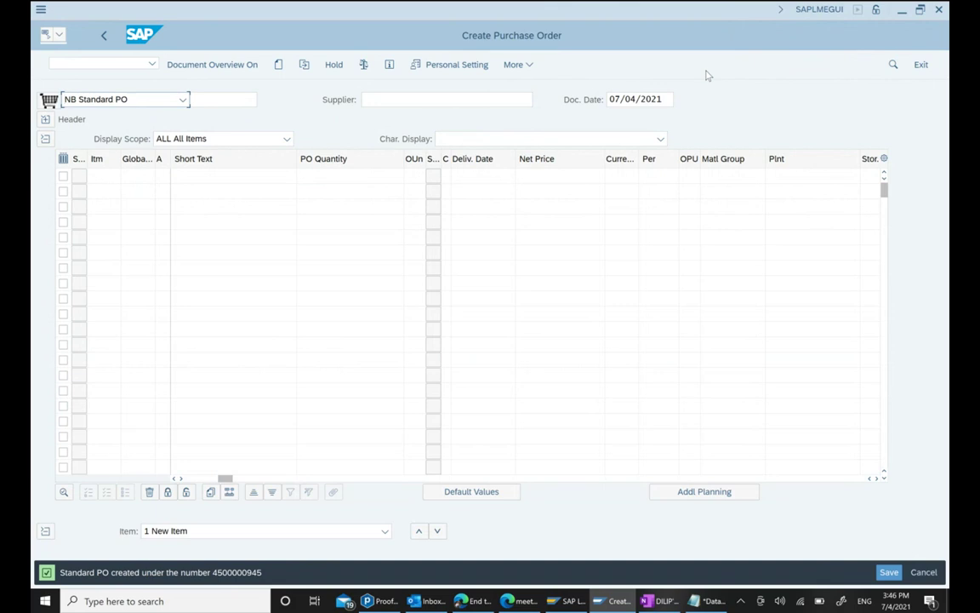
Look up the newly saved purchase order through the Other Purchase Order function and copy its number.
click(529, 66)
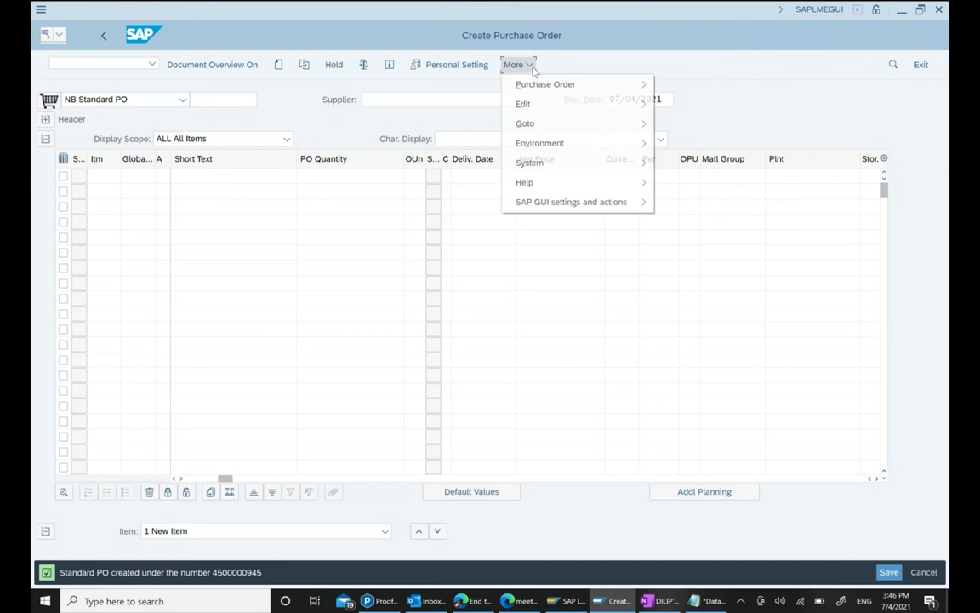
mouse_move(624, 85)
click(722, 84)
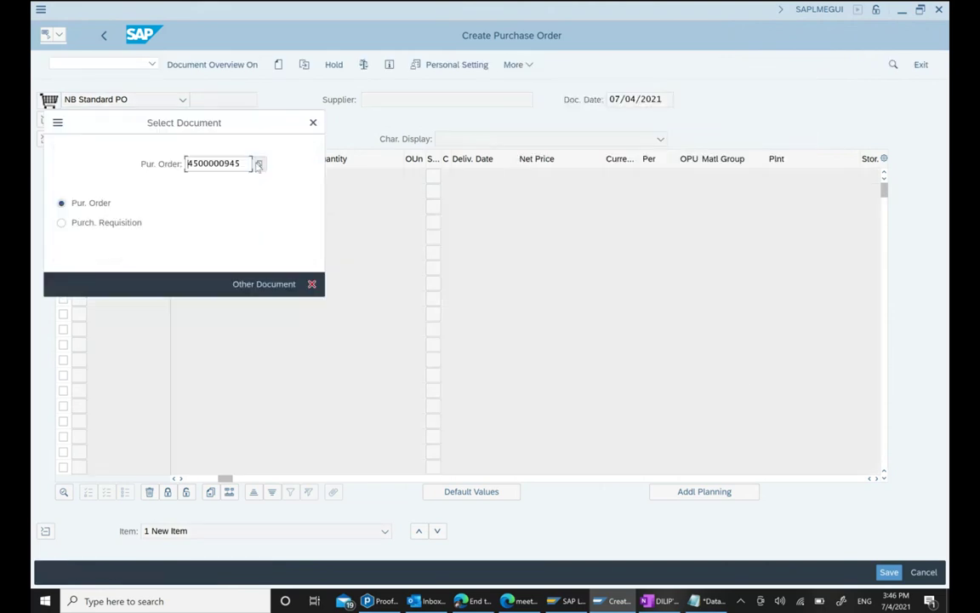
drag(248, 165, 188, 166)
key(ctrl+c)
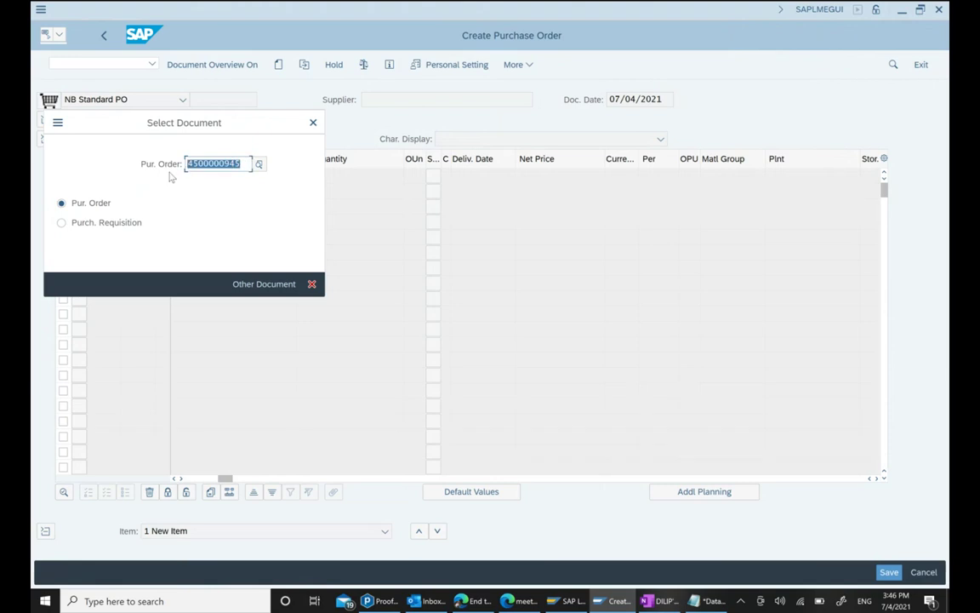
click(283, 111)
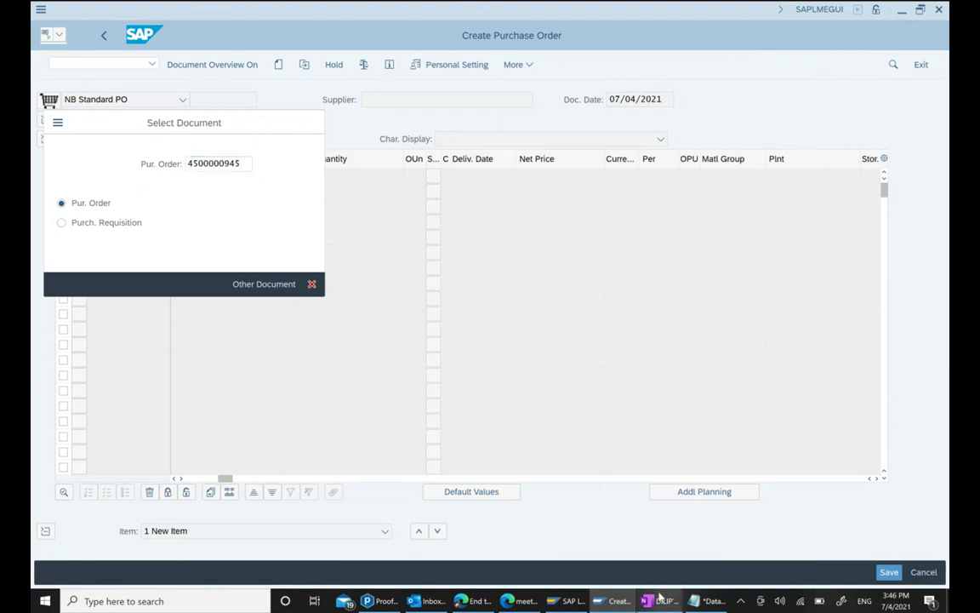
Switch to OneNote, paste the purchase order number after ME21N in the purchasing cycle outline, and highlight the Create Goods receipt line.
key(alt+Tab)
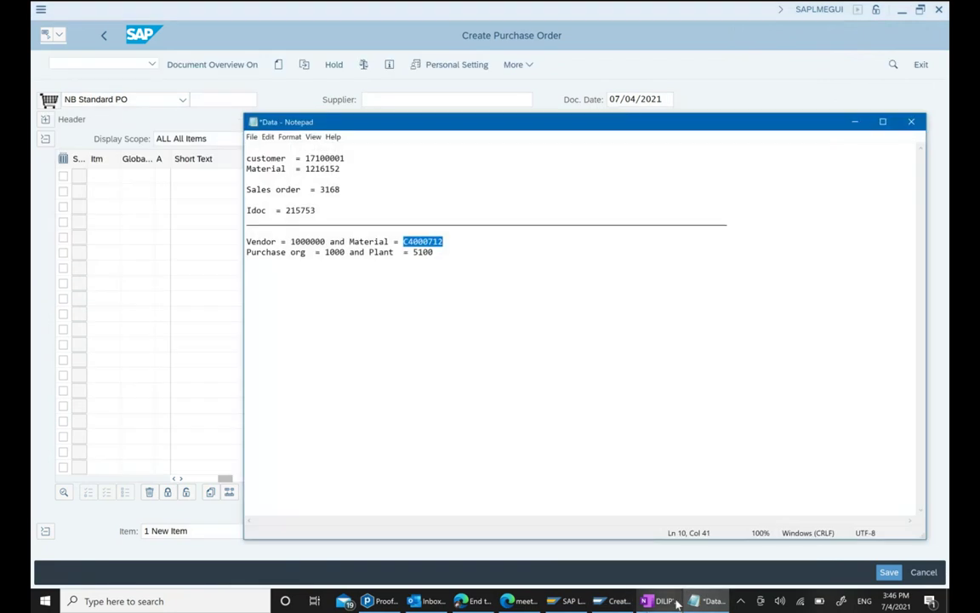
click(677, 602)
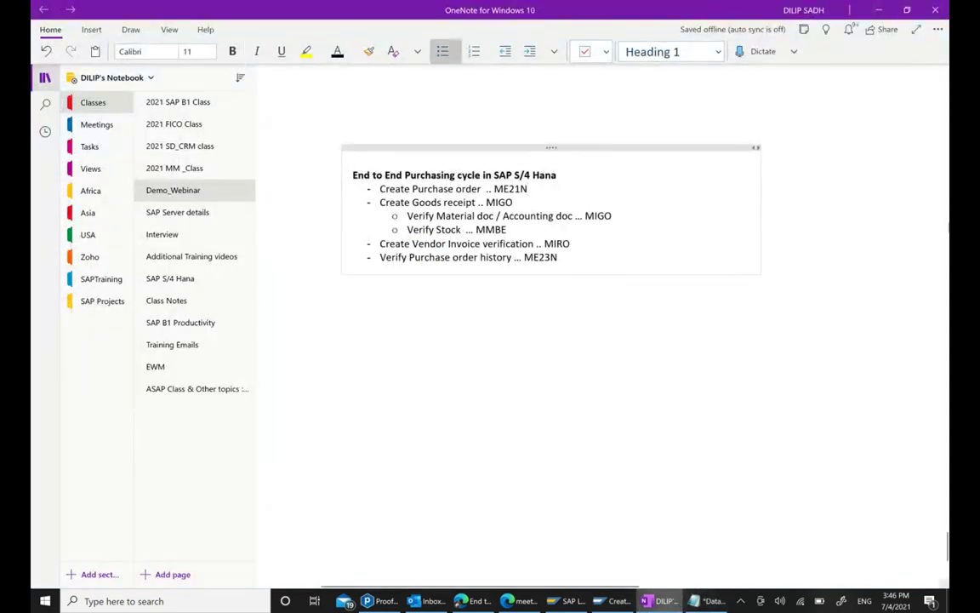
key(ctrl+v)
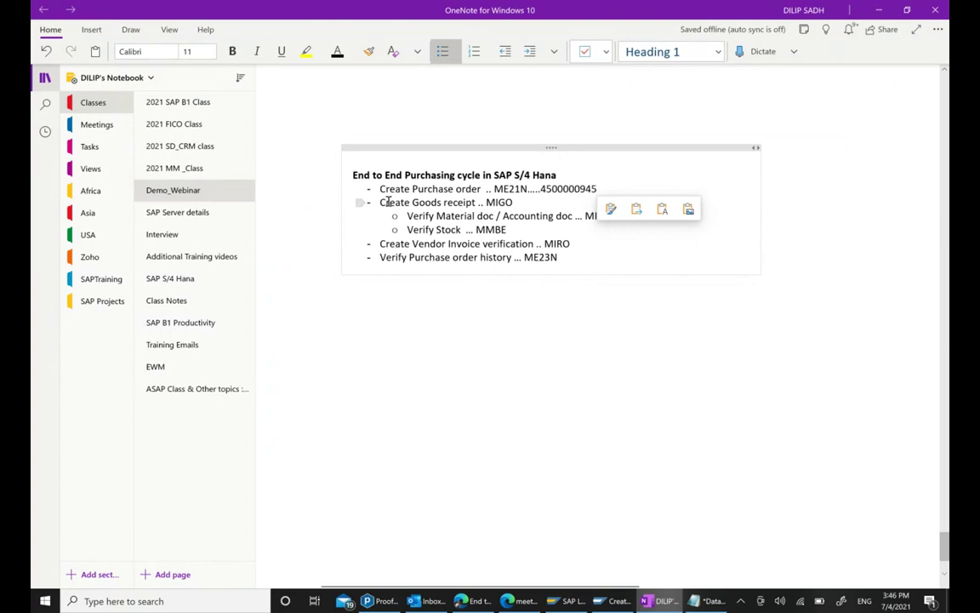
drag(380, 203, 513, 204)
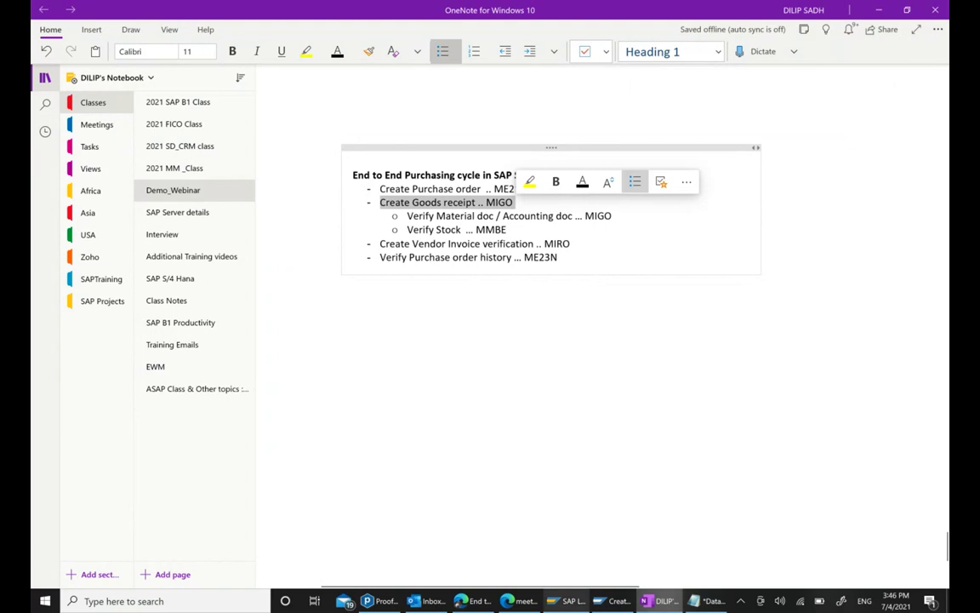
Switch back to SAP, leave purchase order creation, and collapse the Purchase Order and Purchasing folders in the Easy Access tree.
click(613, 600)
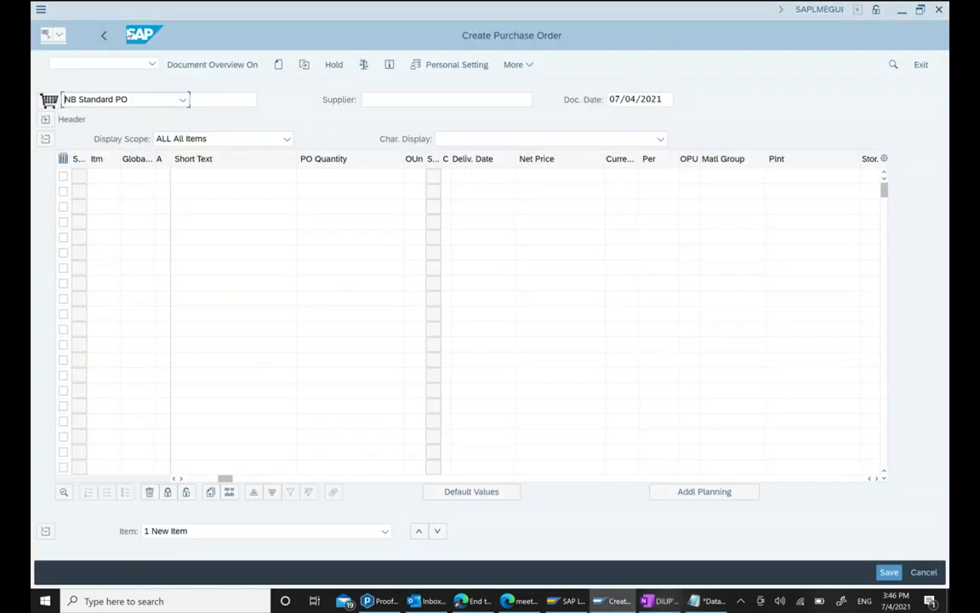
click(102, 36)
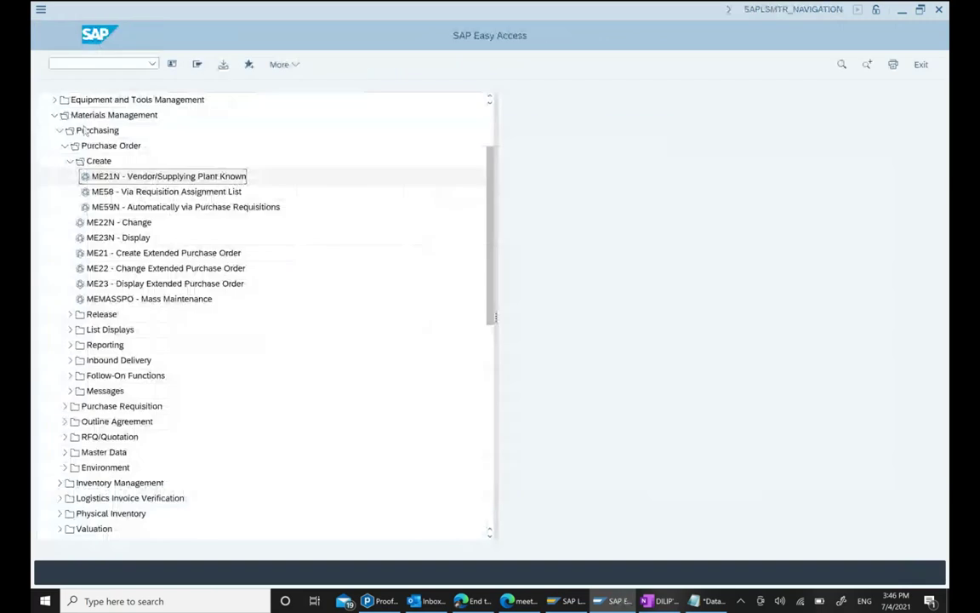
click(64, 146)
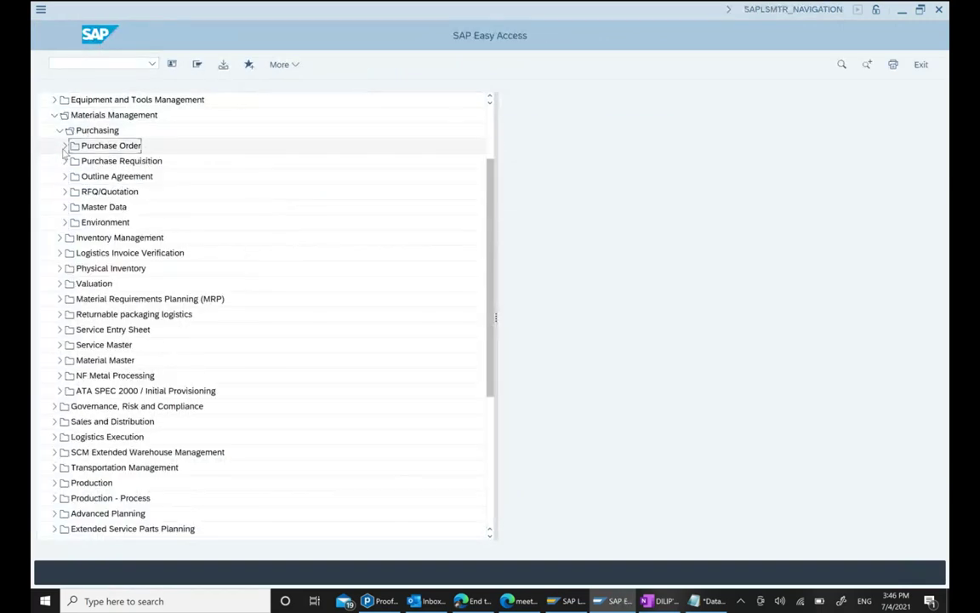
click(57, 131)
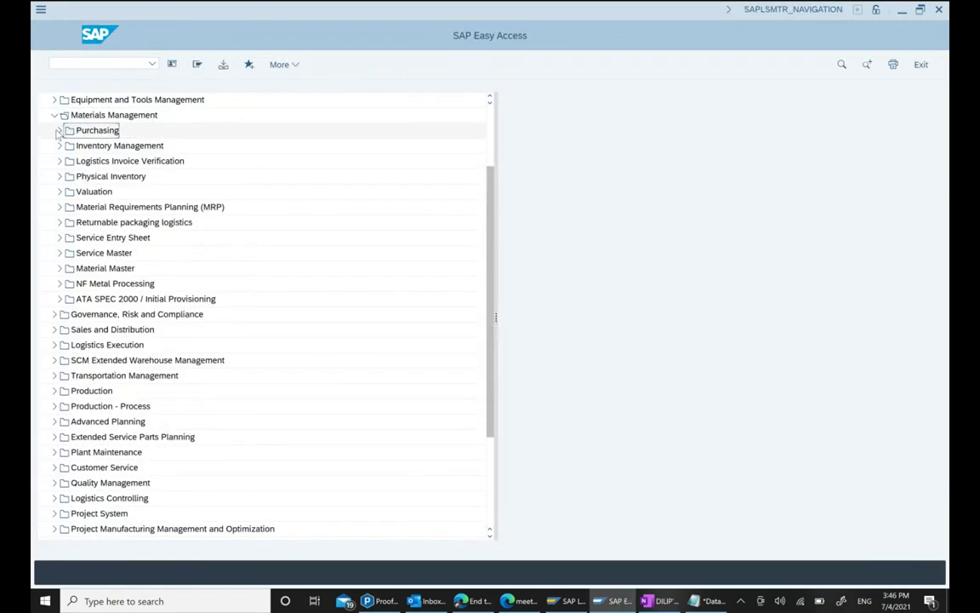
Look through the Goods Movement, Goods Movement of Handling Units and Material Document transactions under Inventory Management.
click(58, 146)
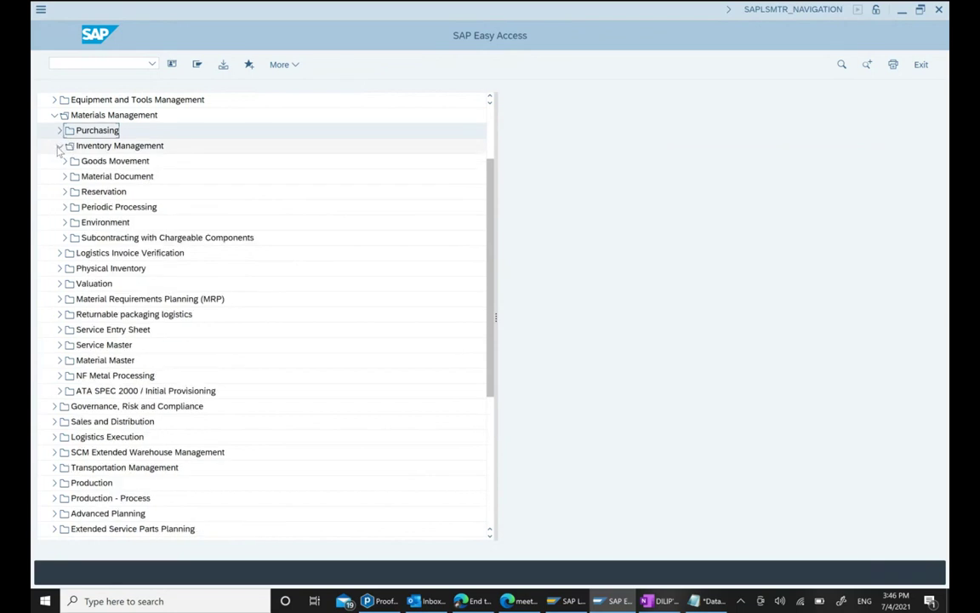
click(64, 162)
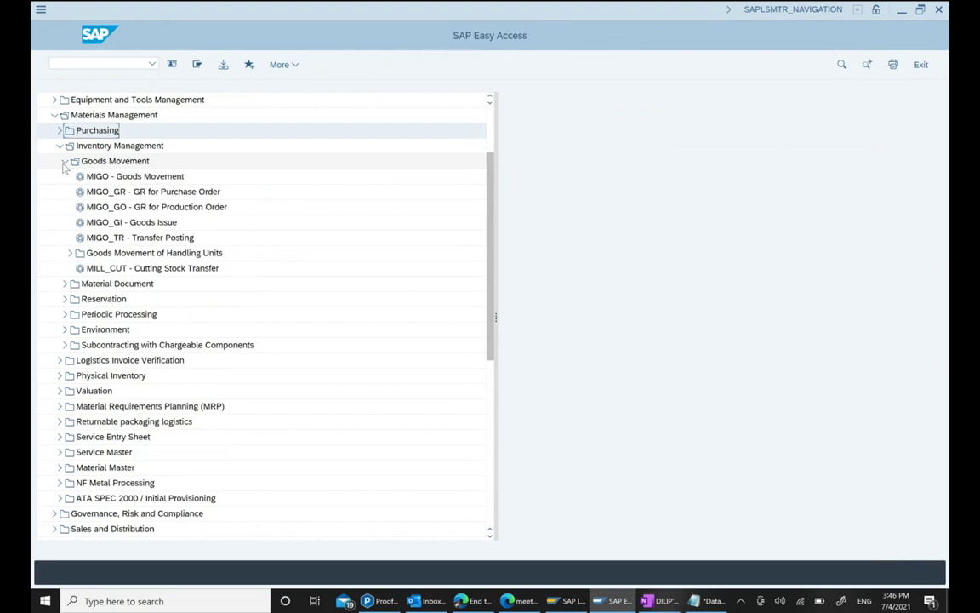
click(70, 252)
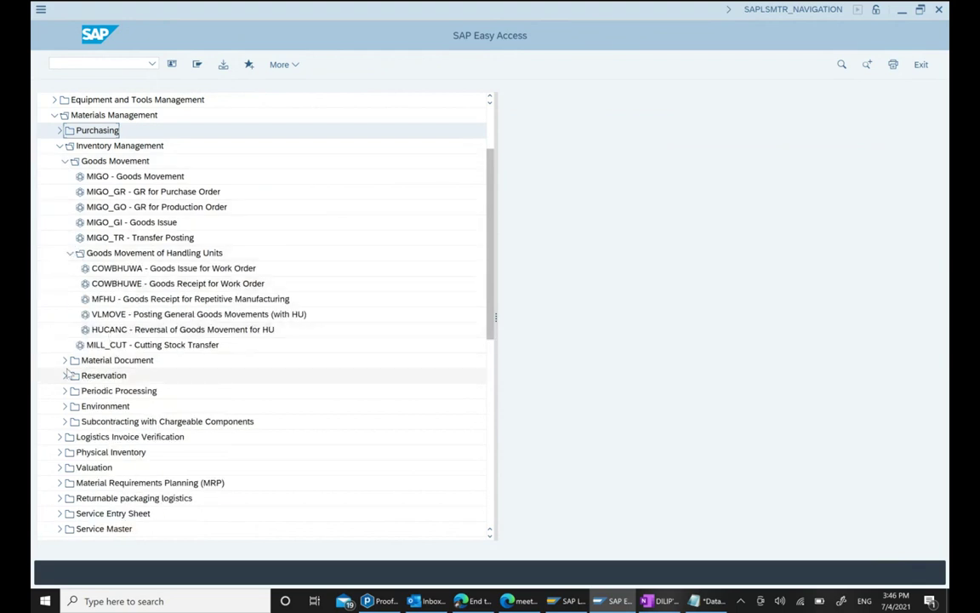
click(64, 360)
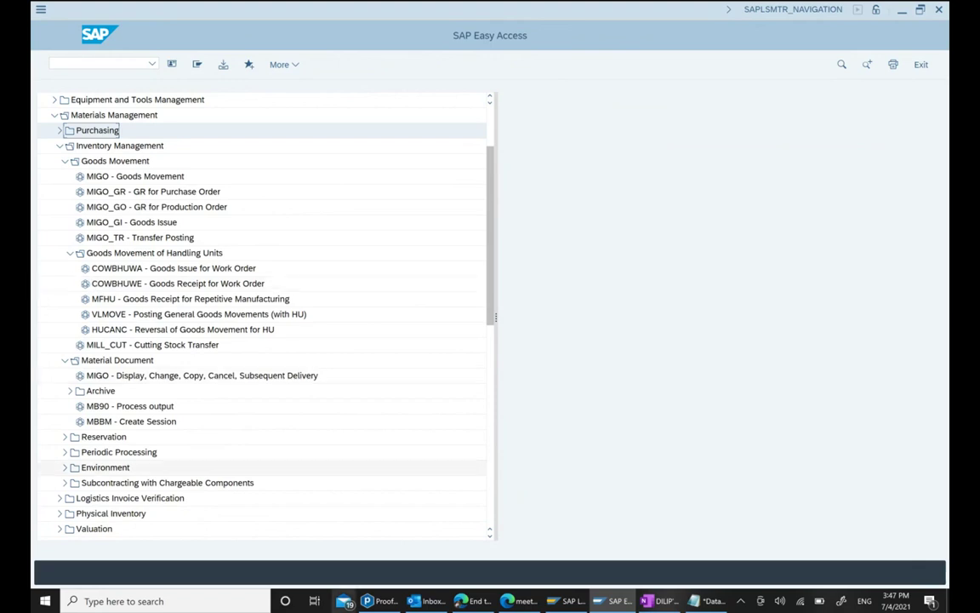
Switch to OneNote and add the sub-bullet "Mb1c , MB1B , MB1A, MB02, MB03 / migo" below Verify Stock.
click(662, 601)
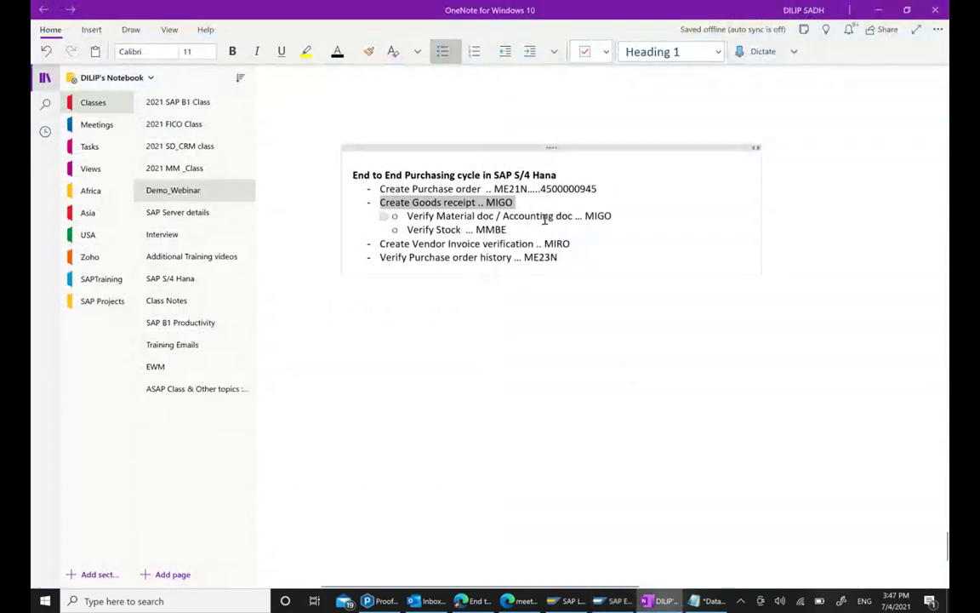
click(581, 203)
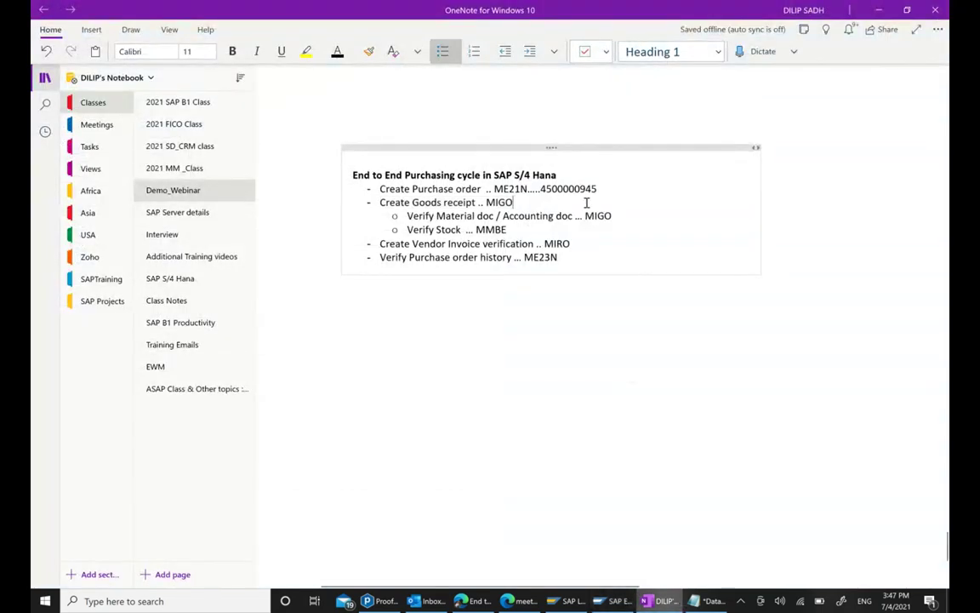
click(535, 234)
key(Return)
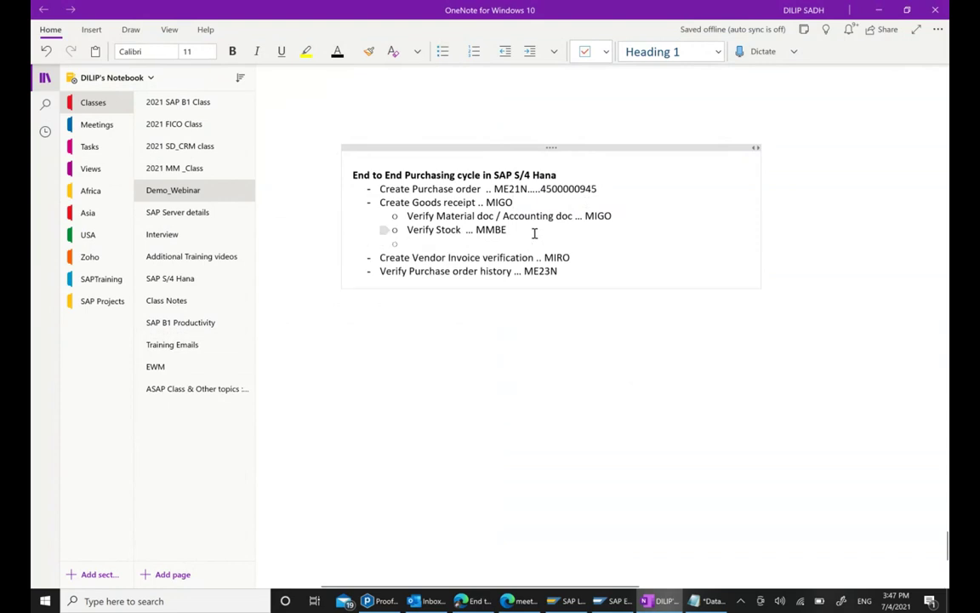
text(Mb1)
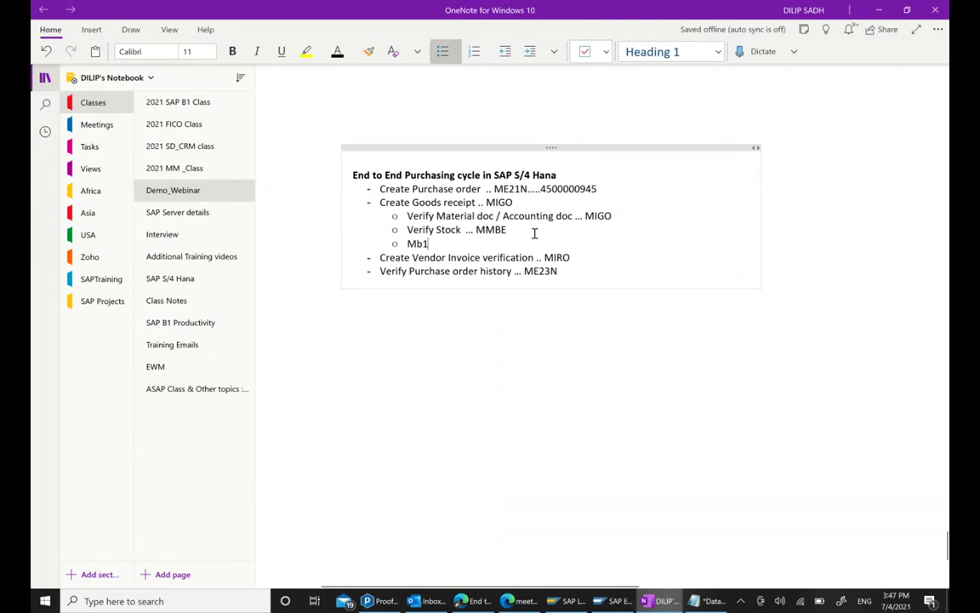
text(c , )
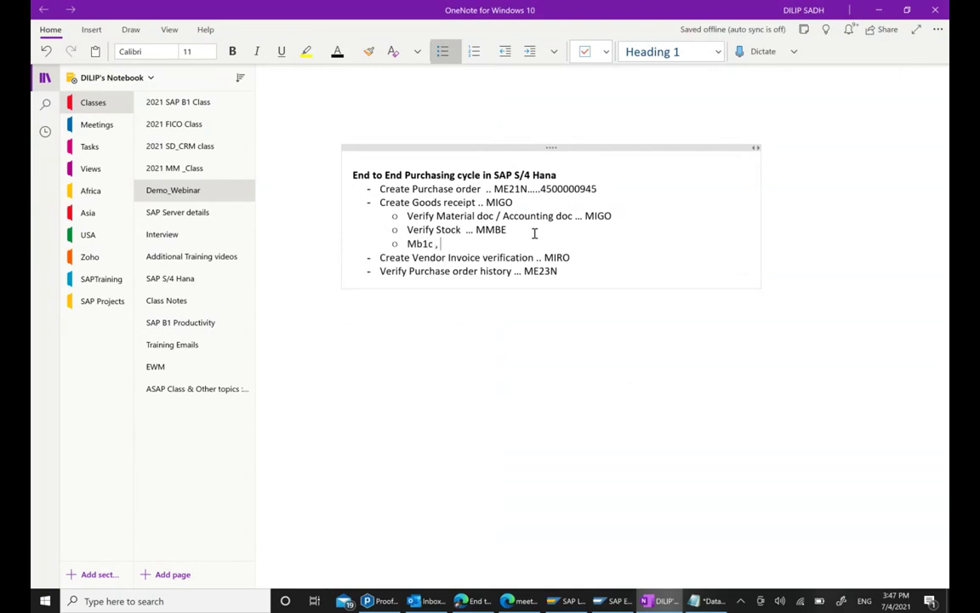
text(MB1B , MB1A, MB02, MB03)
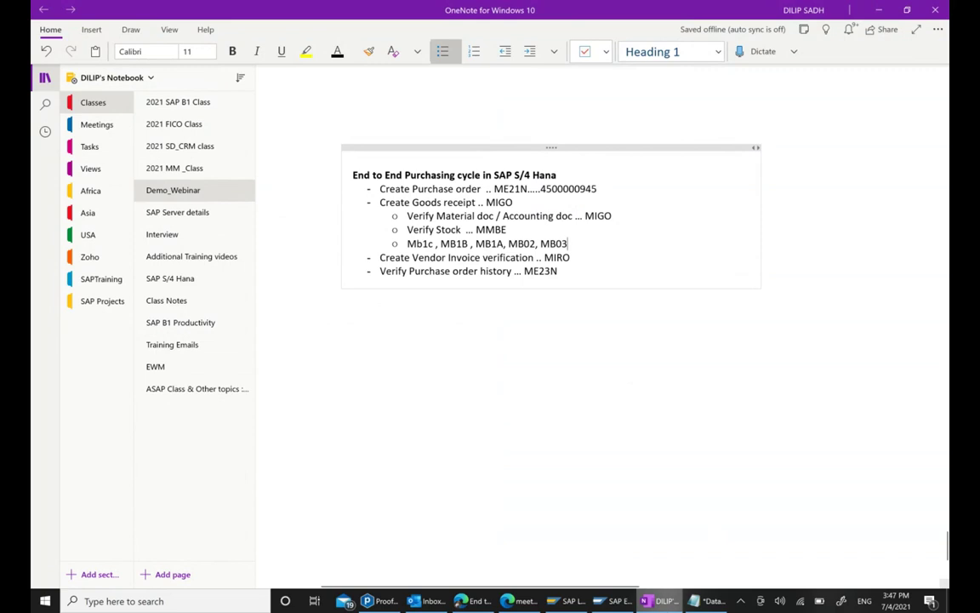
mouse_move(660, 601)
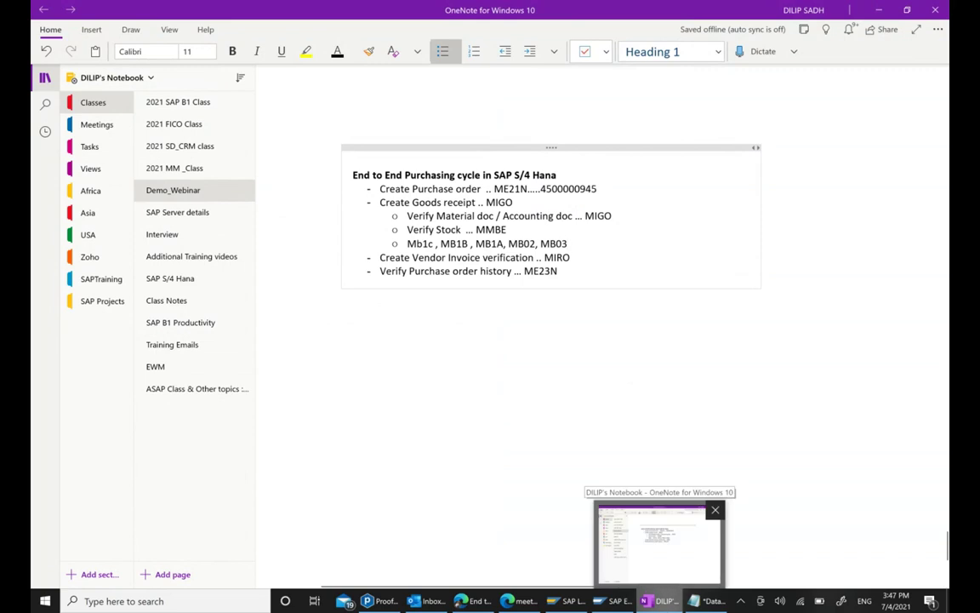
text(/ migo)
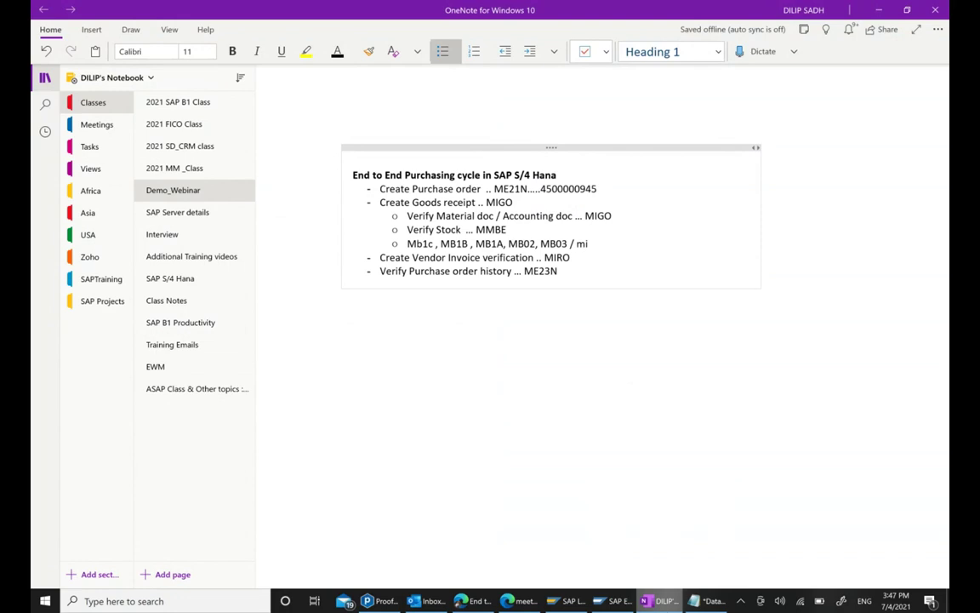
Finish the sub-bullet below Verify Stock so that it ends with "MIGO" in capitals.
key(BackSpace)
key(BackSpace)
key(BackSpace)
key(BackSpace)
text(MIGO)
Switch back to SAP and open the MIGO goods movement transaction from the Goods Movement folder under Inventory Management.
click(614, 601)
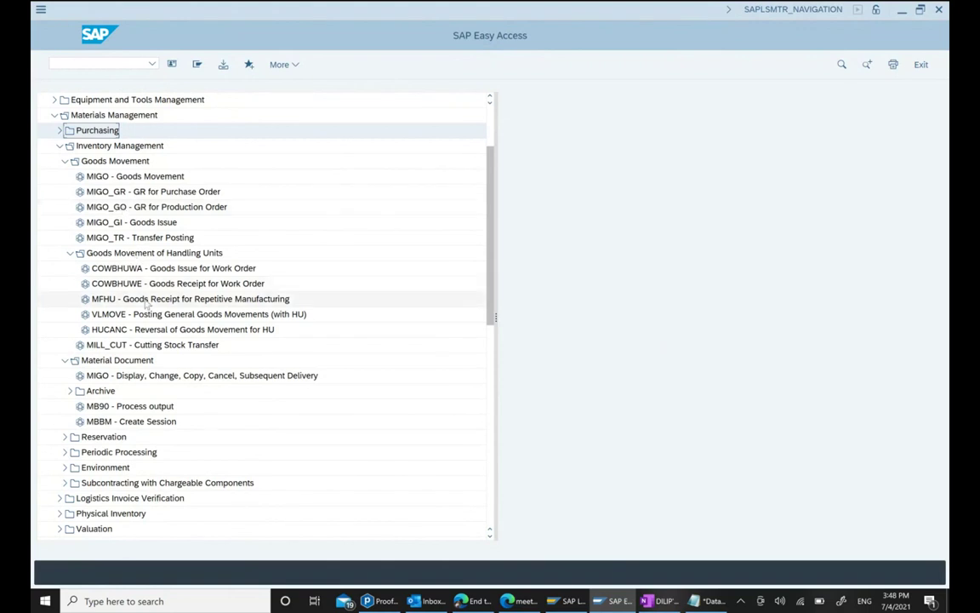
scroll(128, 281, down, 2)
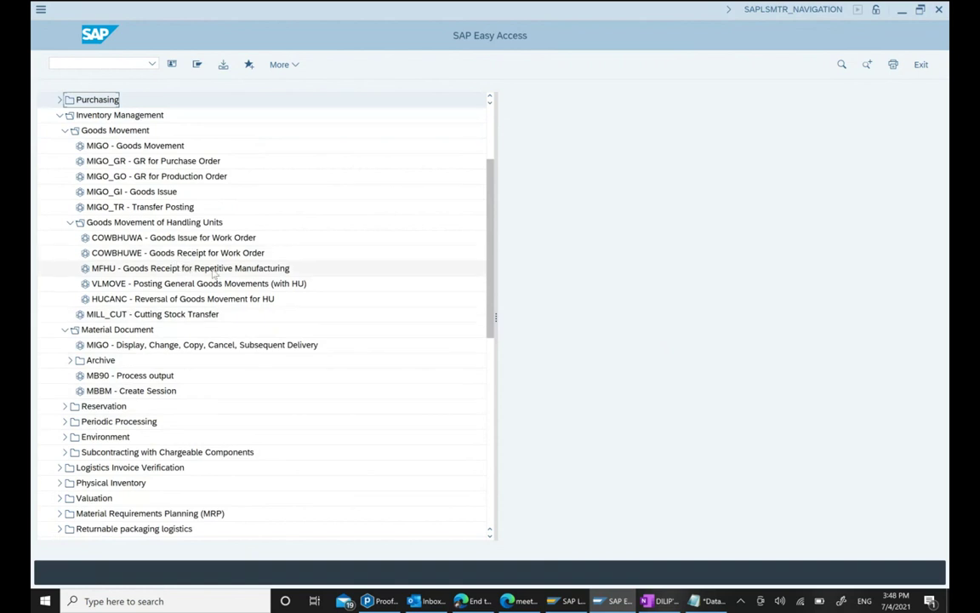
scroll(175, 243, up, 3)
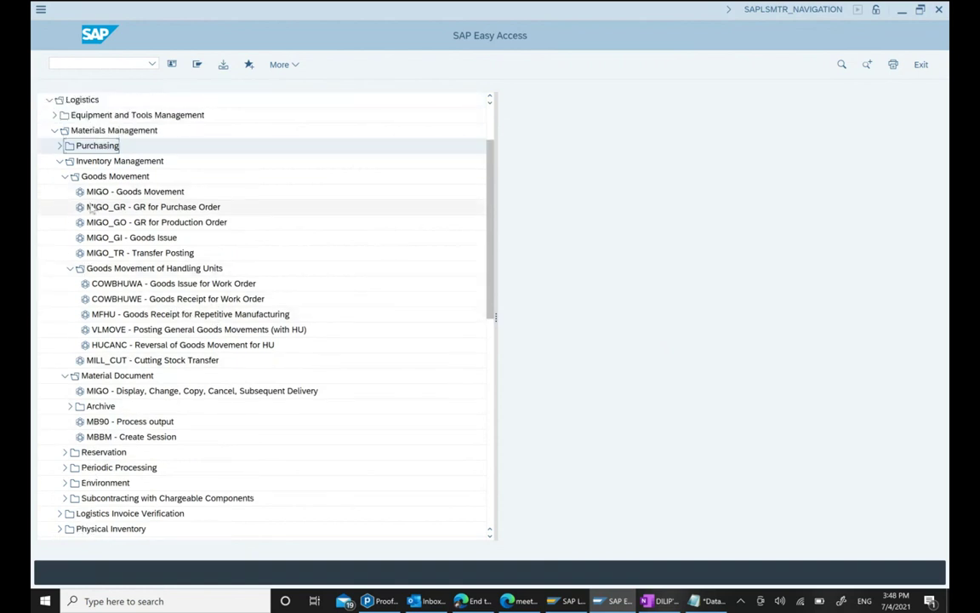
click(125, 195)
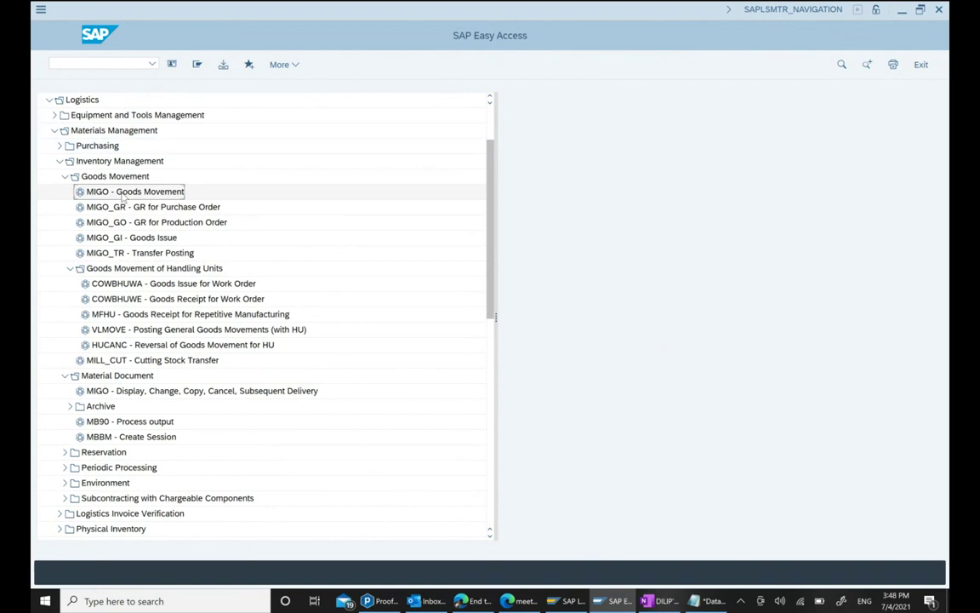
double_click(125, 193)
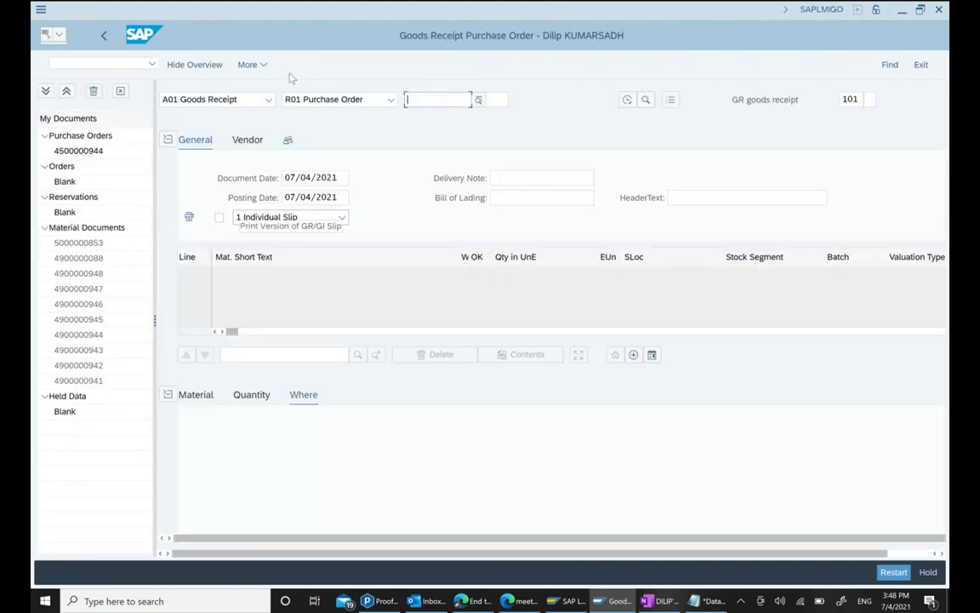
Try to load the new purchase order with A01 Goods Receipt and R01 Purchase Order, and return to Easy Access.
click(209, 99)
click(203, 115)
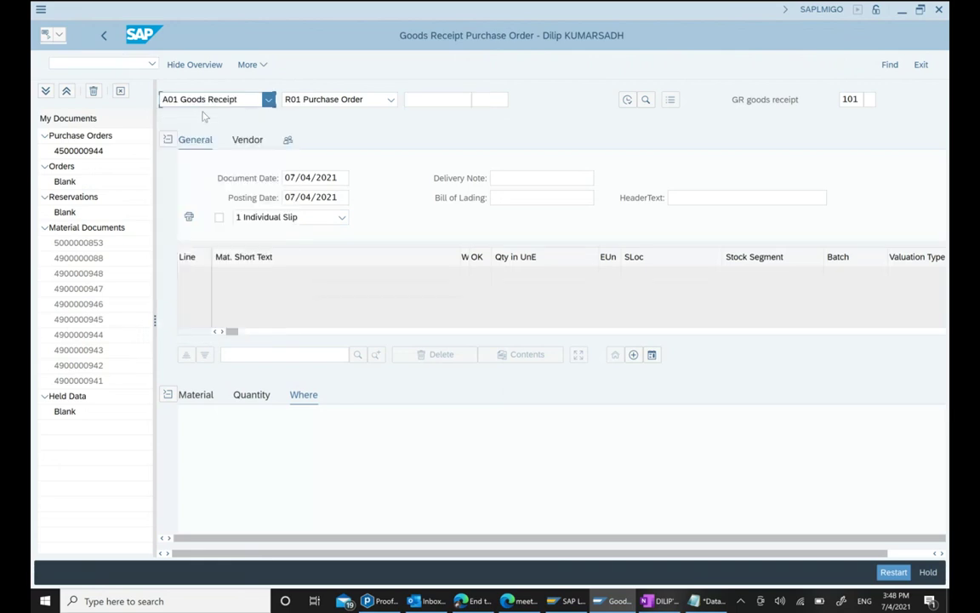
click(308, 102)
click(305, 114)
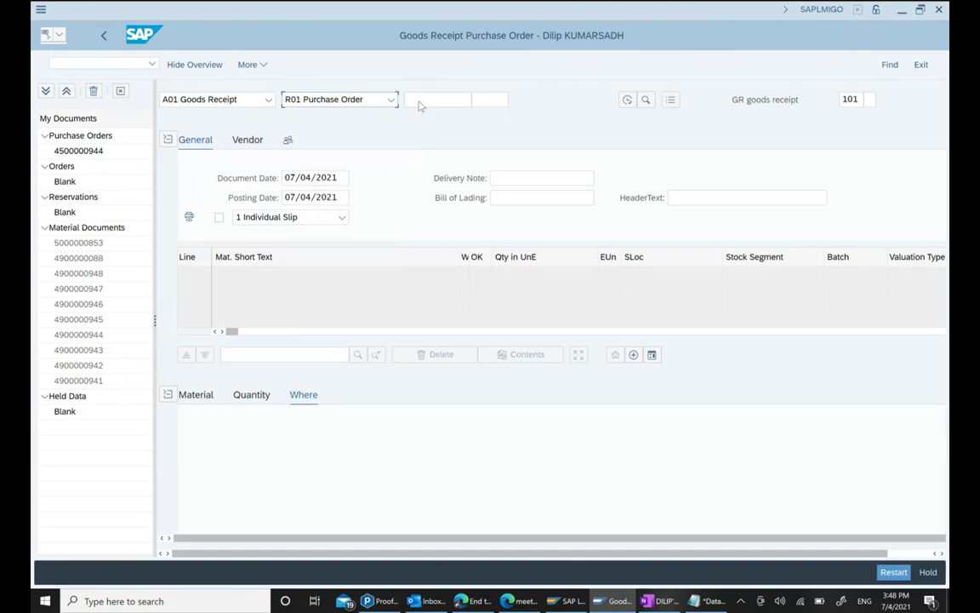
click(418, 101)
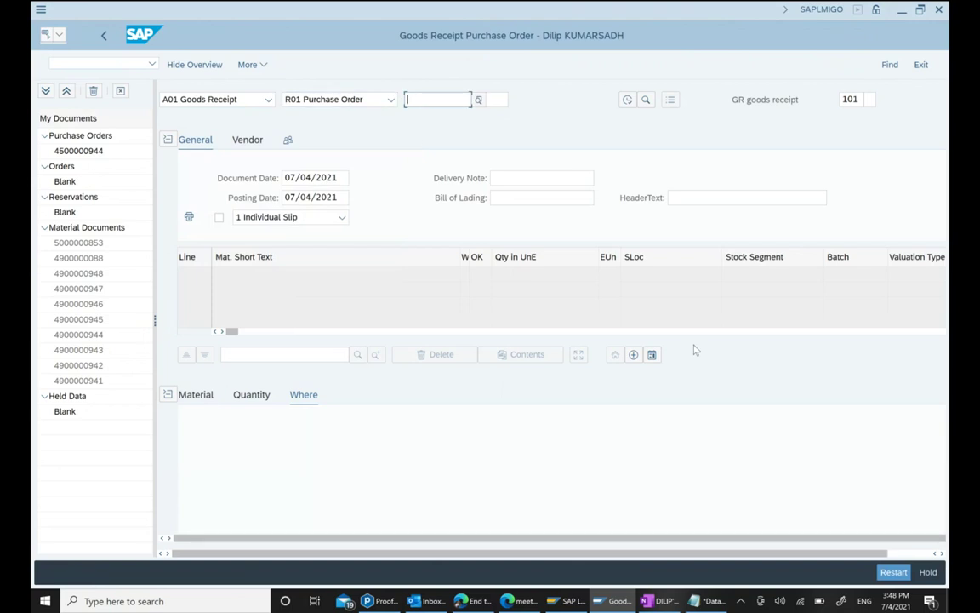
key(ctrl+v)
key(Return)
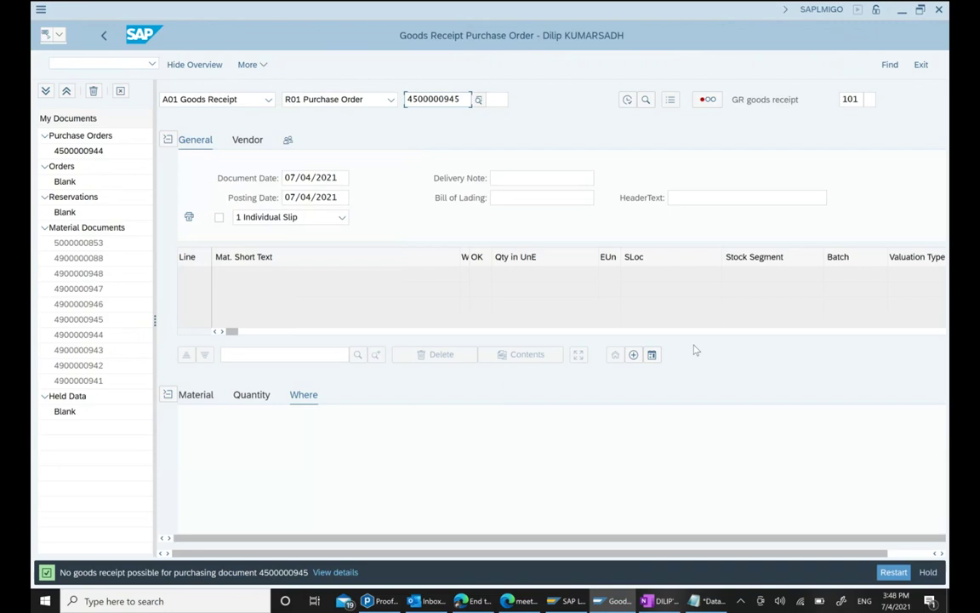
click(106, 36)
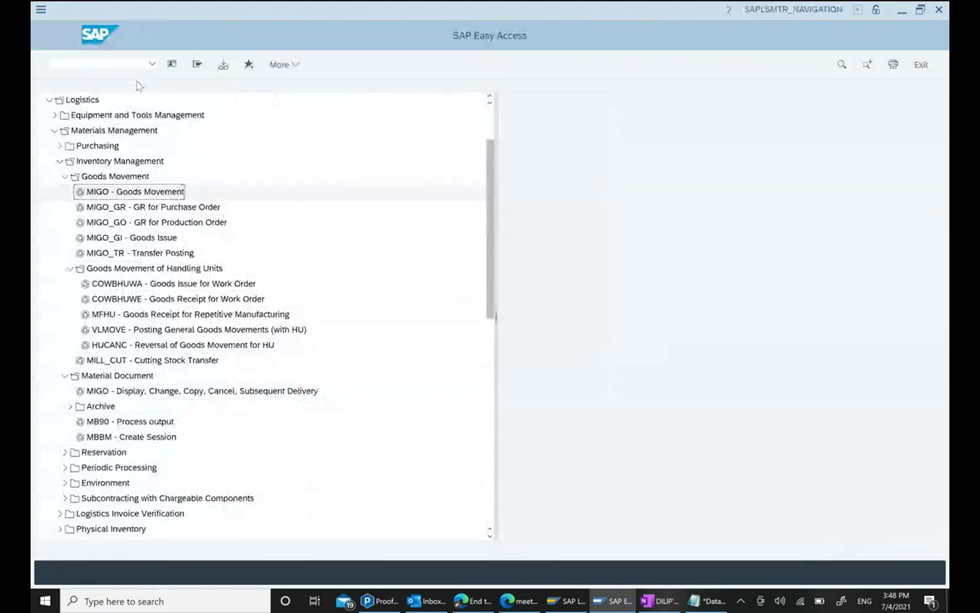
Open the purchase order for changing with transaction ME22N.
click(130, 65)
text(MB)
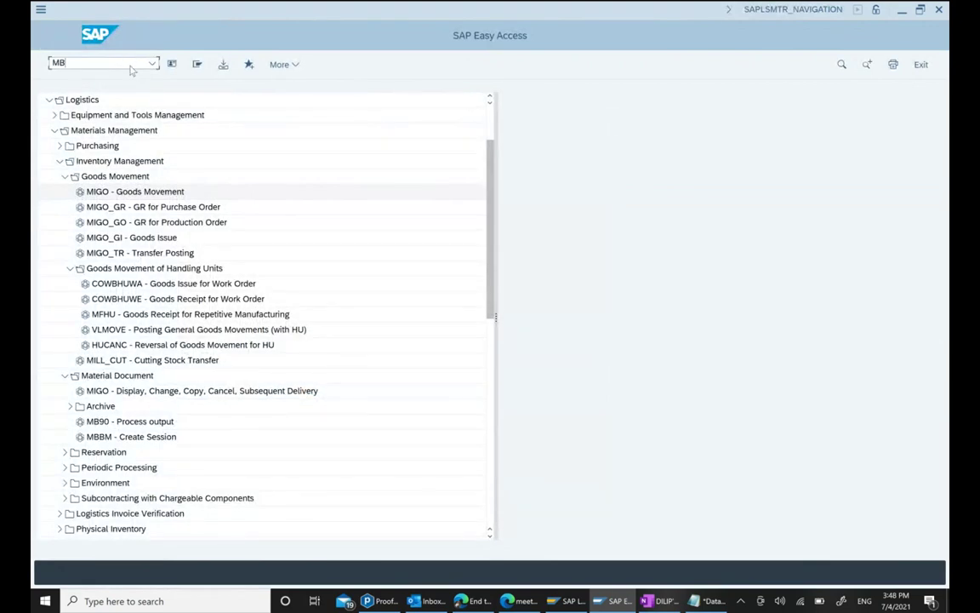
key(BackSpace)
text(E22N)
key(Return)
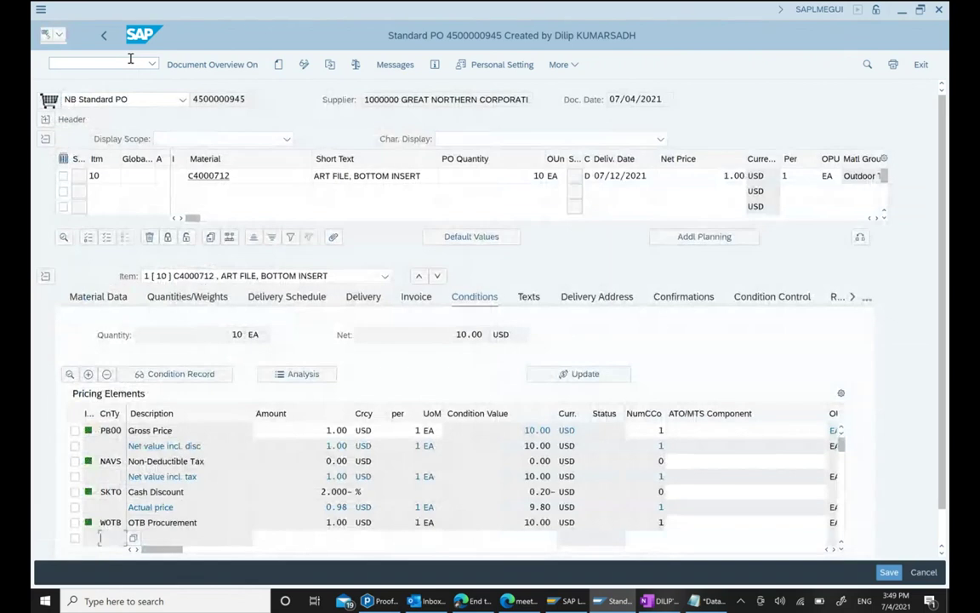
Clear the confirmation control on the purchase order item, save the order, and return to Easy Access.
click(685, 297)
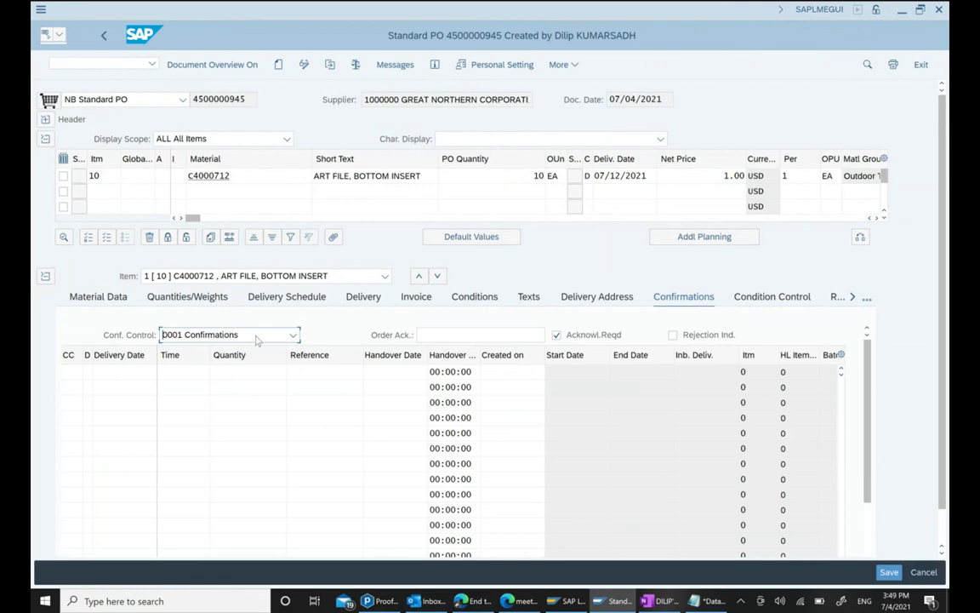
click(229, 334)
click(205, 469)
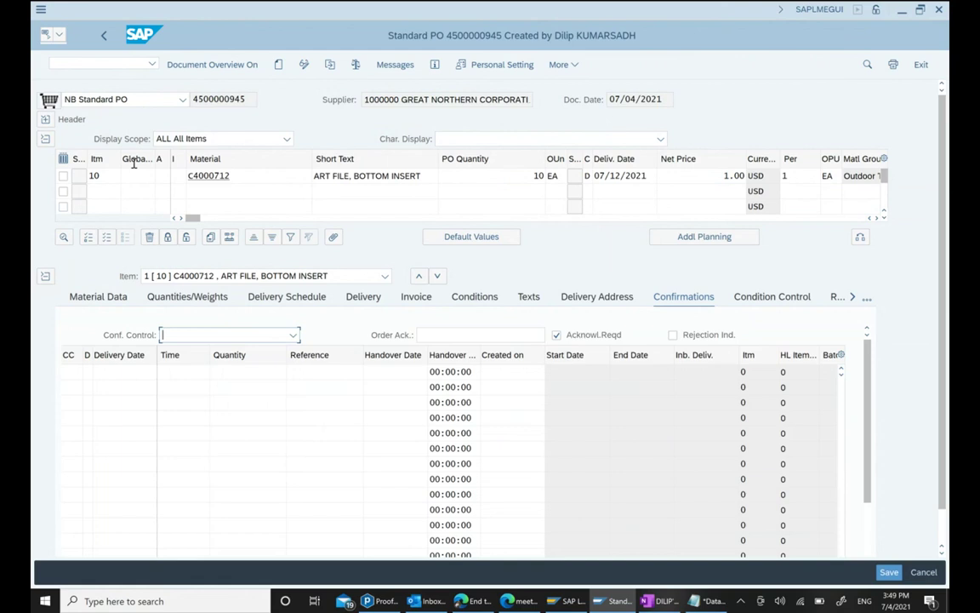
click(890, 573)
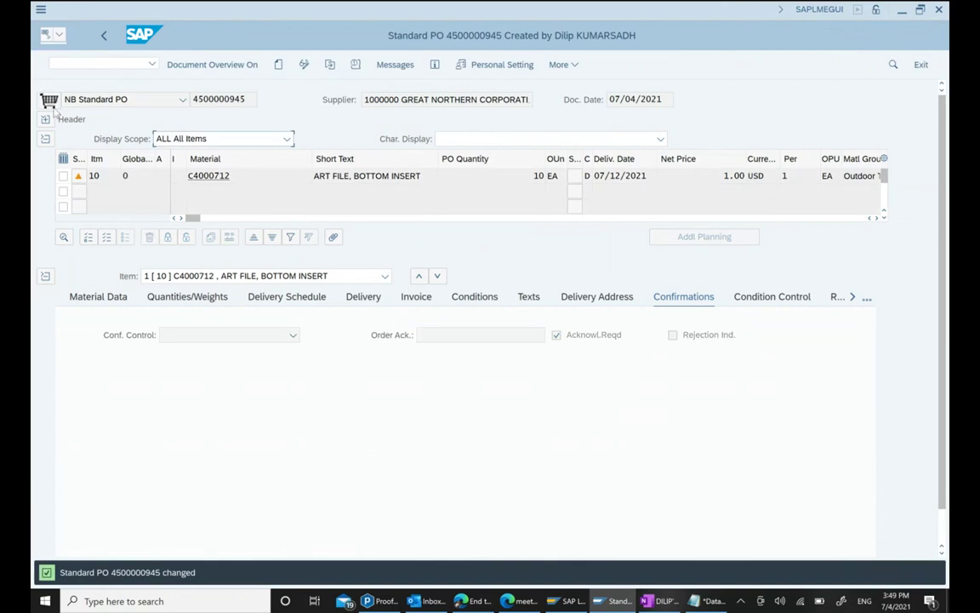
click(106, 37)
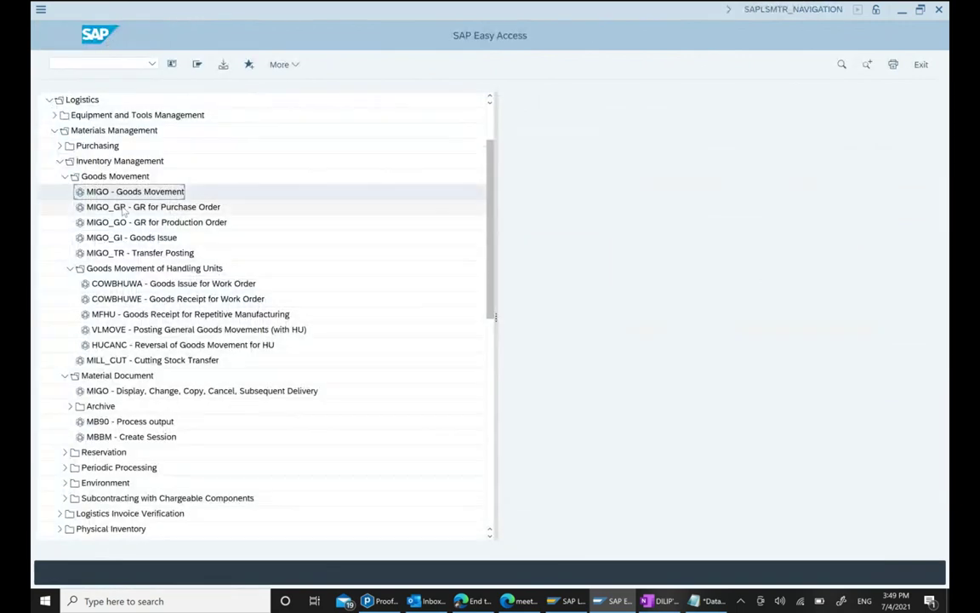
Open MIGO and load the changed purchase order for an A01 Goods Receipt.
double_click(120, 193)
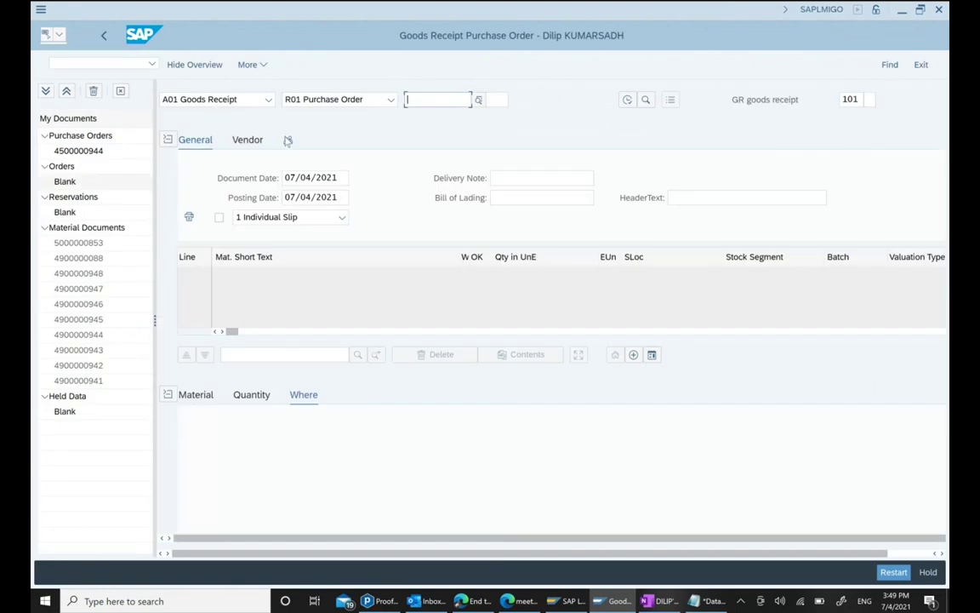
key(ctrl+v)
key(Return)
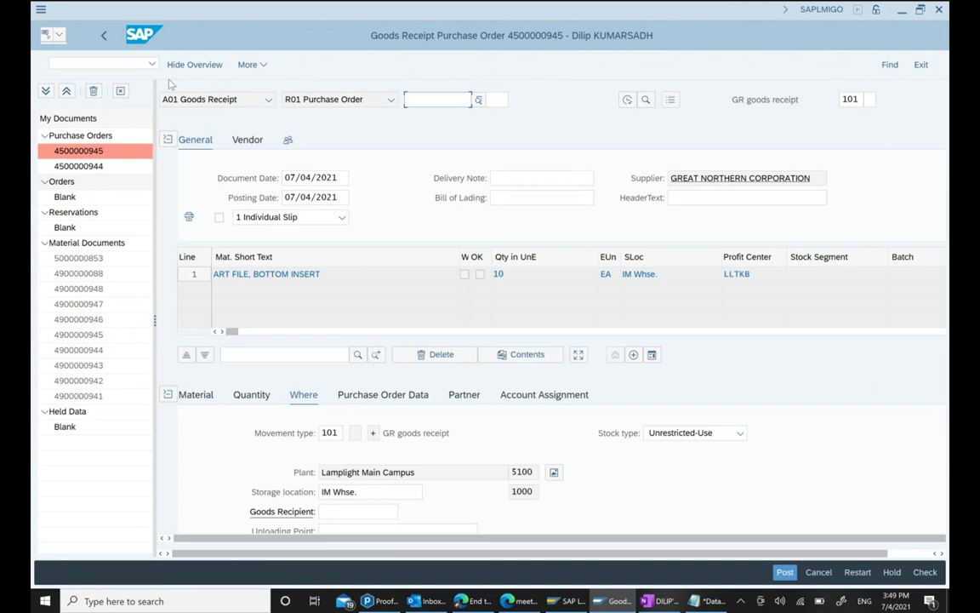
Review the goods receipt item's material, quantity, movement type and storage location, purchase order data and vendor details.
scroll(680, 458, down, 3)
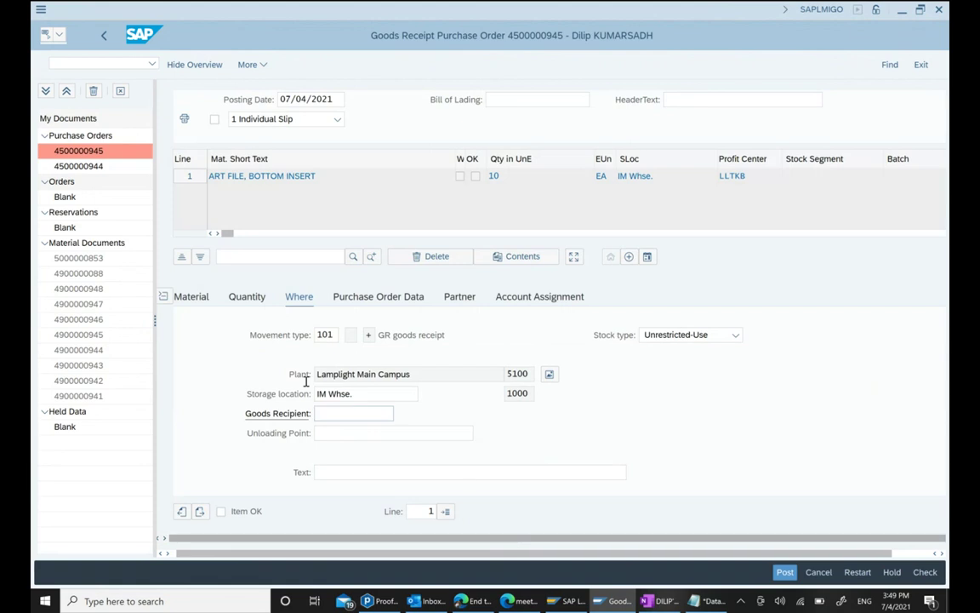
click(189, 296)
drag(617, 334, 573, 335)
click(247, 297)
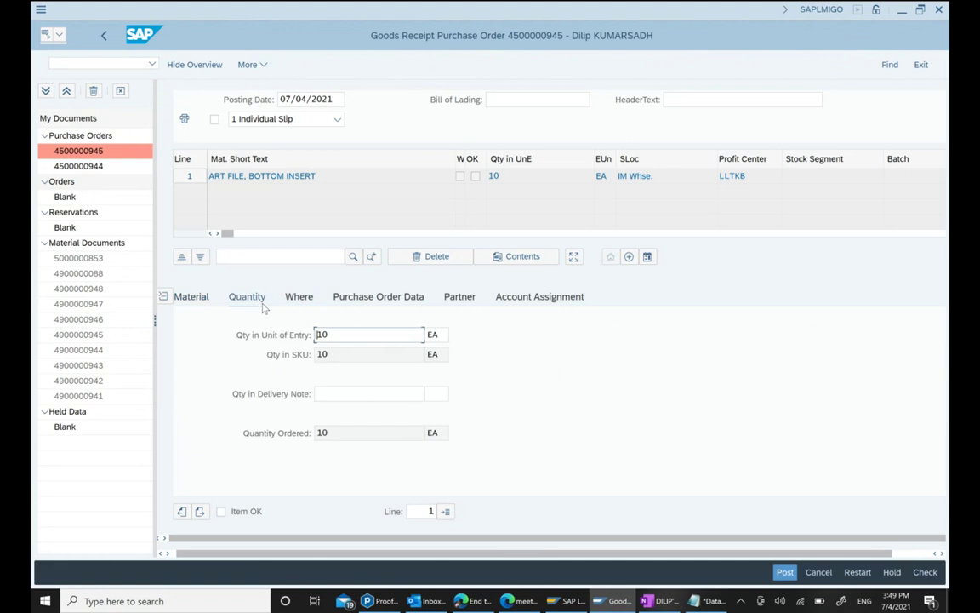
drag(340, 334, 249, 343)
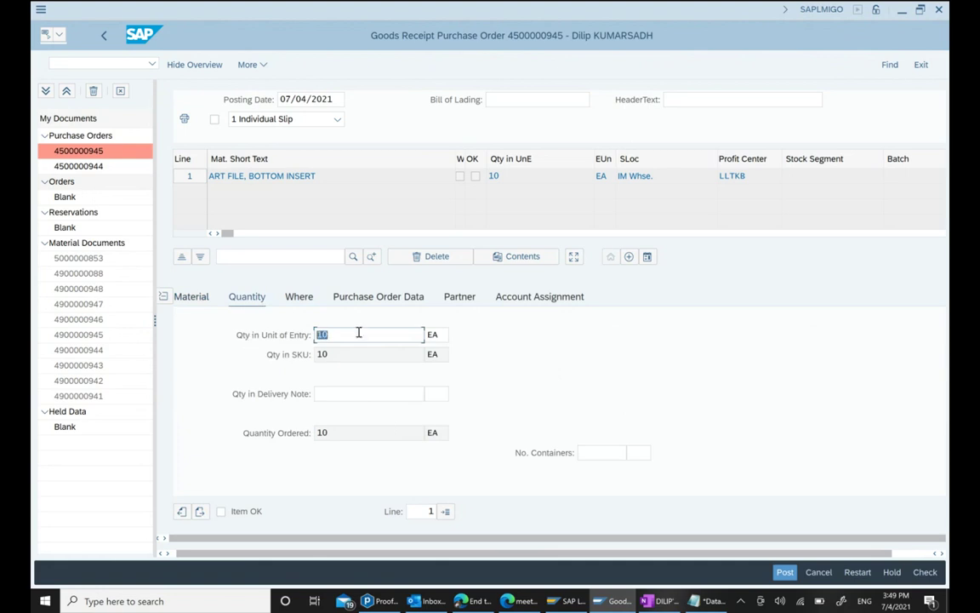
click(299, 297)
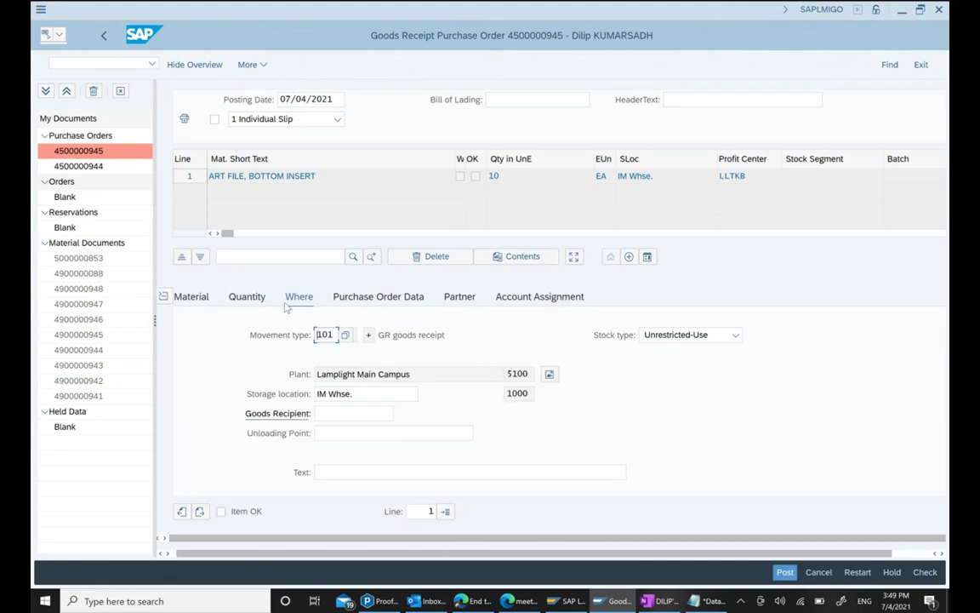
click(375, 297)
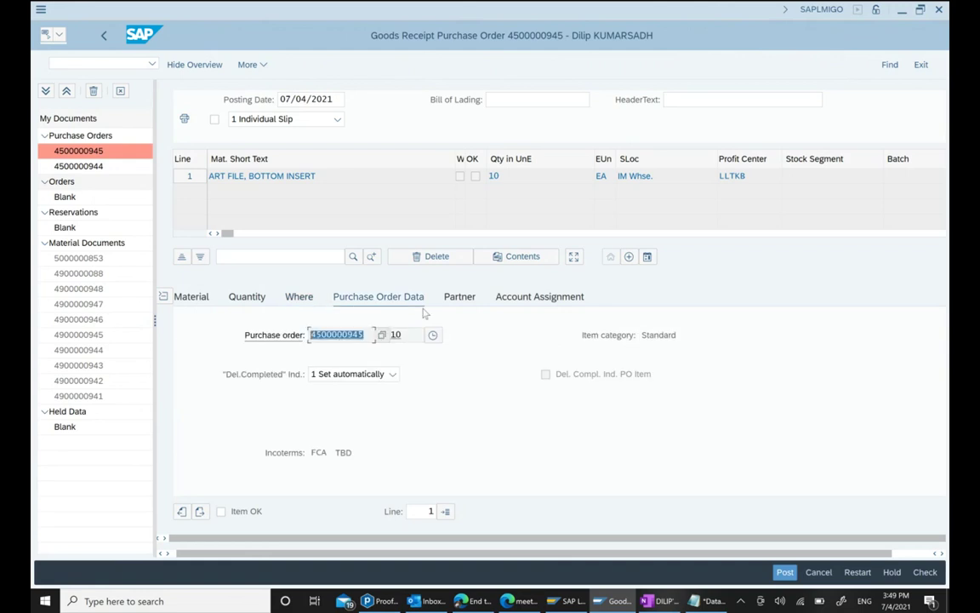
click(460, 296)
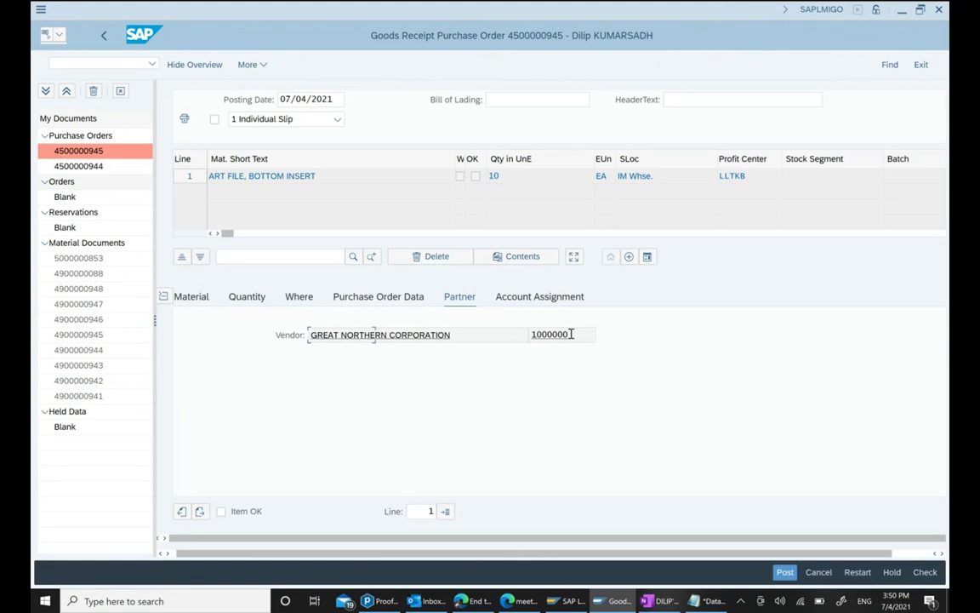
double_click(571, 333)
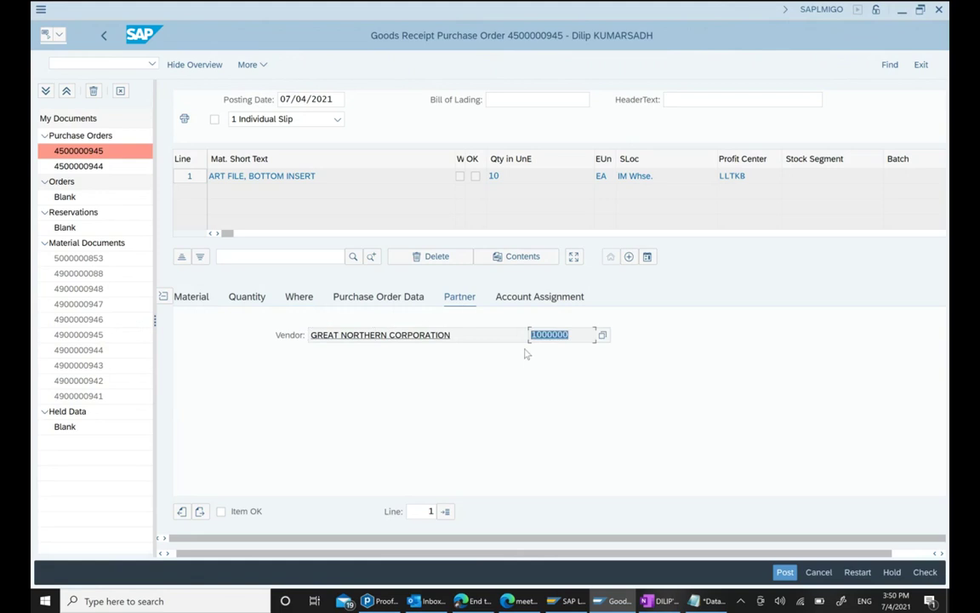
Mark the item as OK, check the goods receipt, and post it.
click(246, 512)
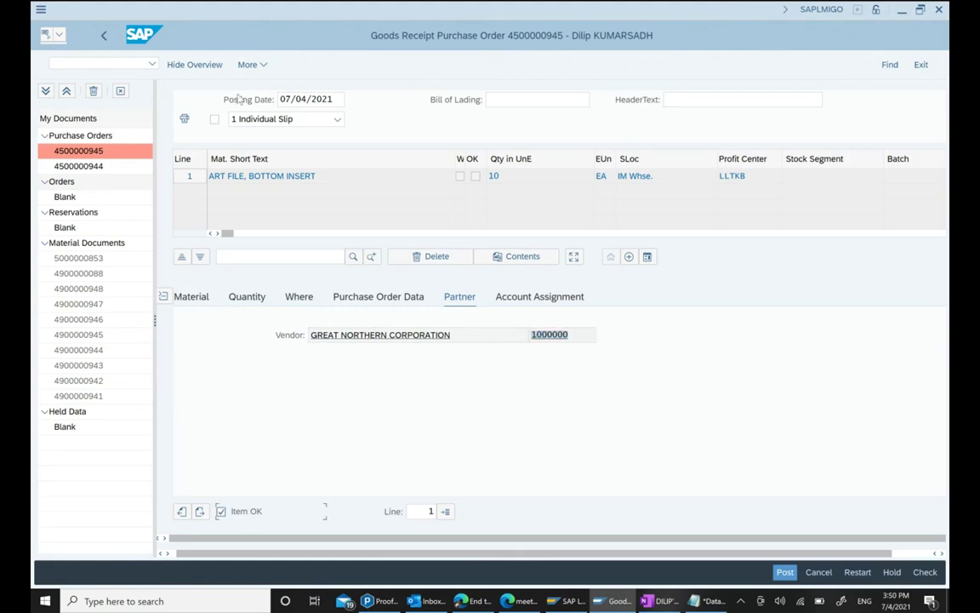
click(926, 573)
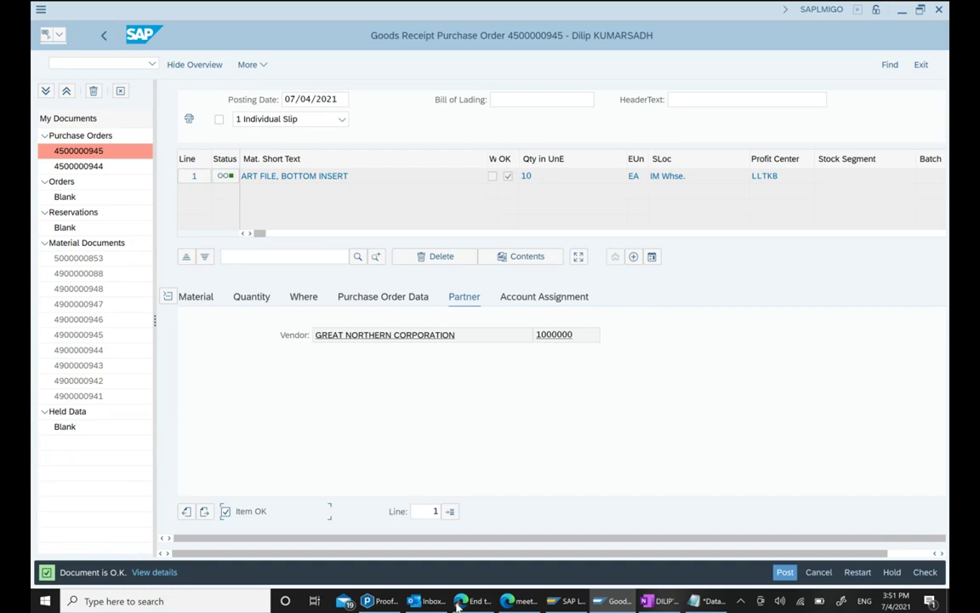
click(783, 573)
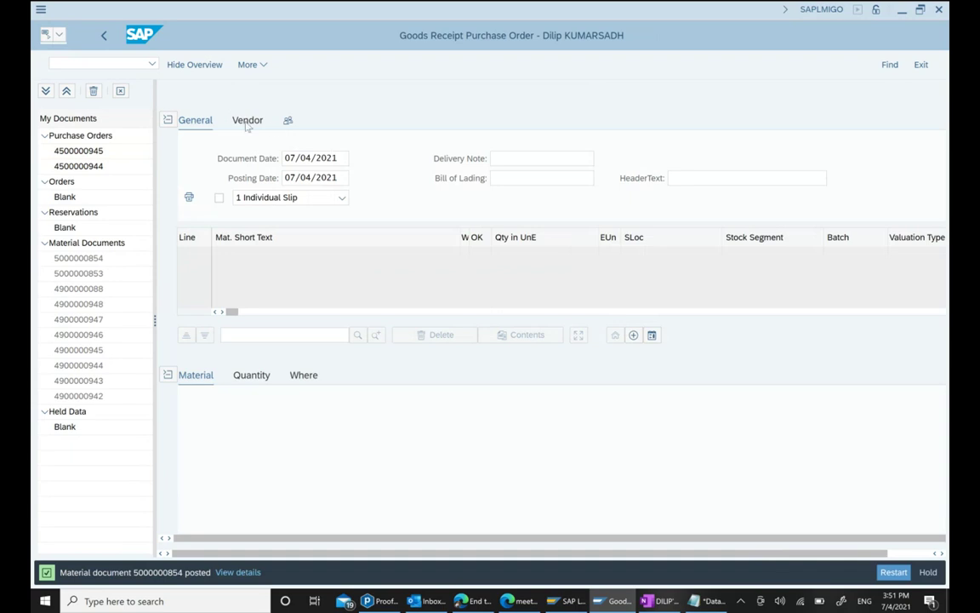
Display the posted material document in MIGO using the A04 Display action.
click(287, 121)
click(198, 123)
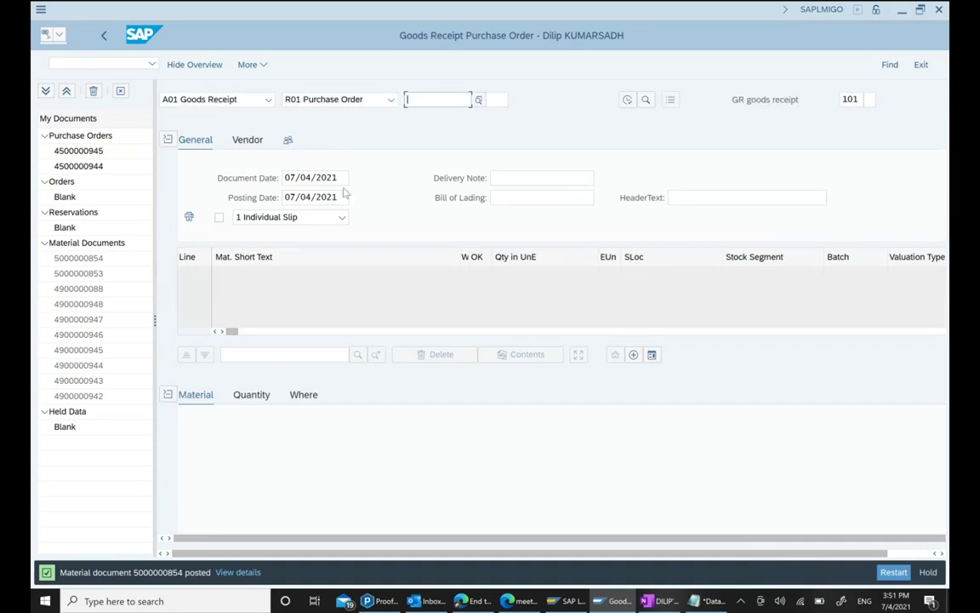
click(259, 100)
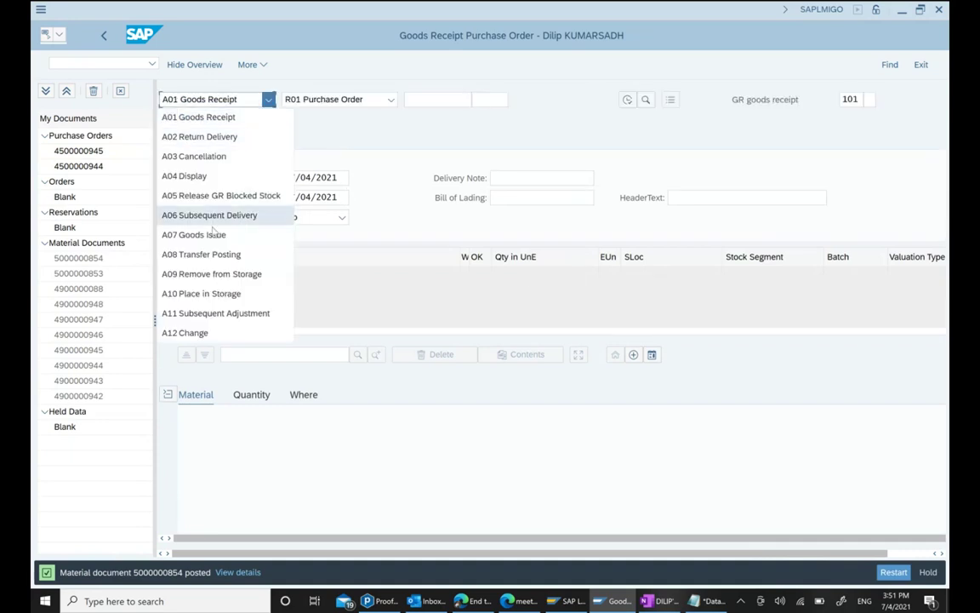
click(185, 175)
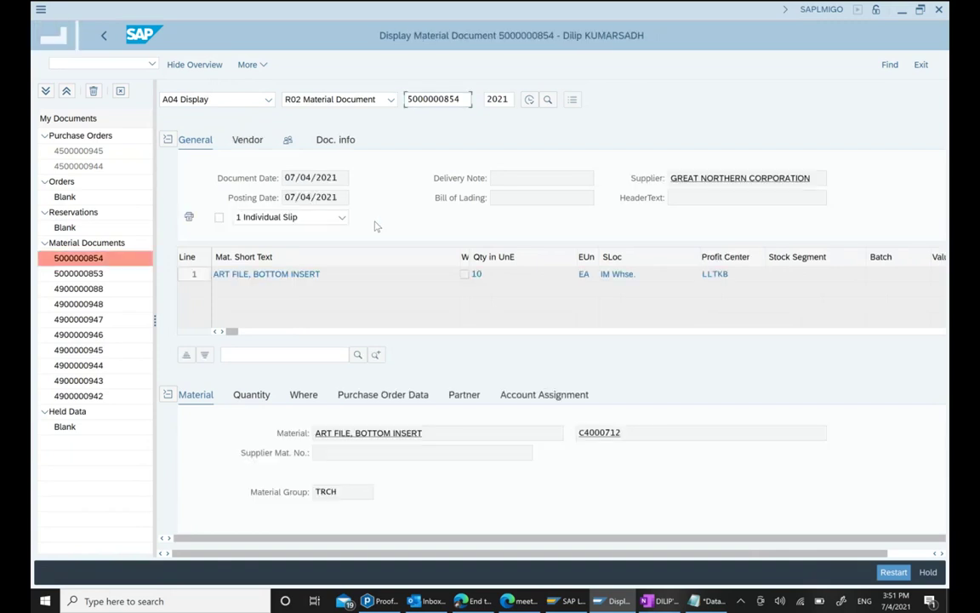
Examine the material document's entry information and open its accounting document from the related FI documents.
click(320, 138)
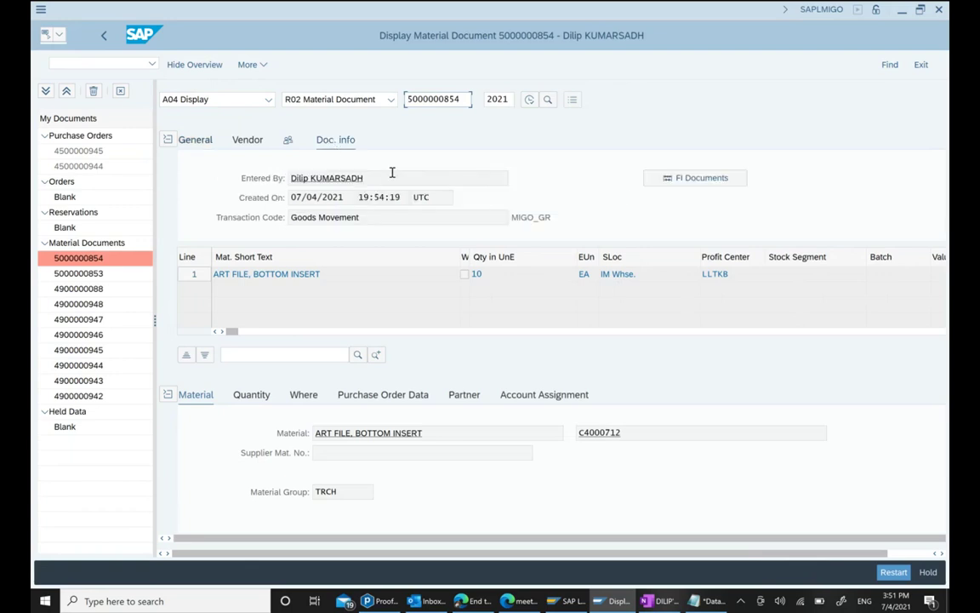
drag(291, 178, 680, 213)
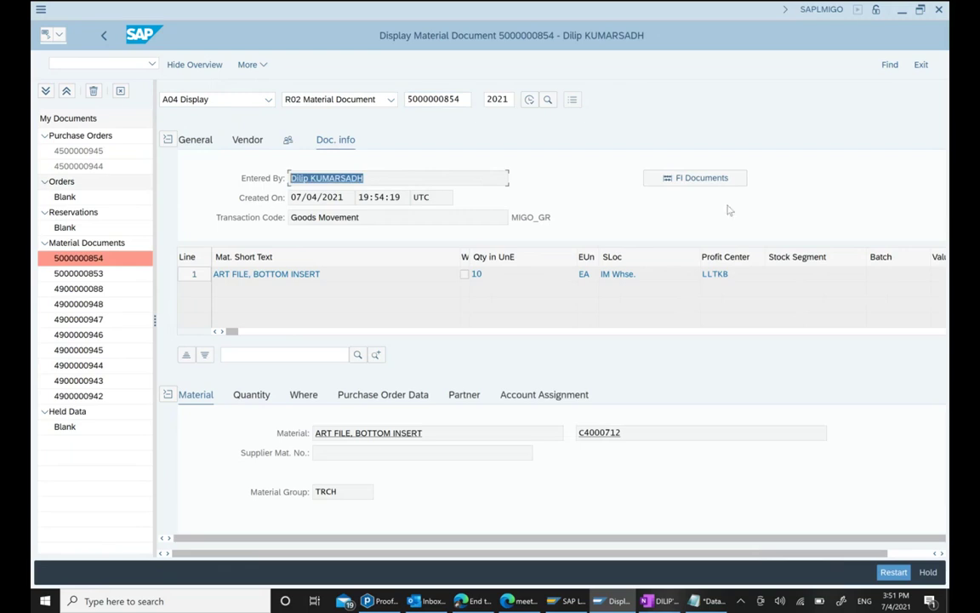
click(695, 181)
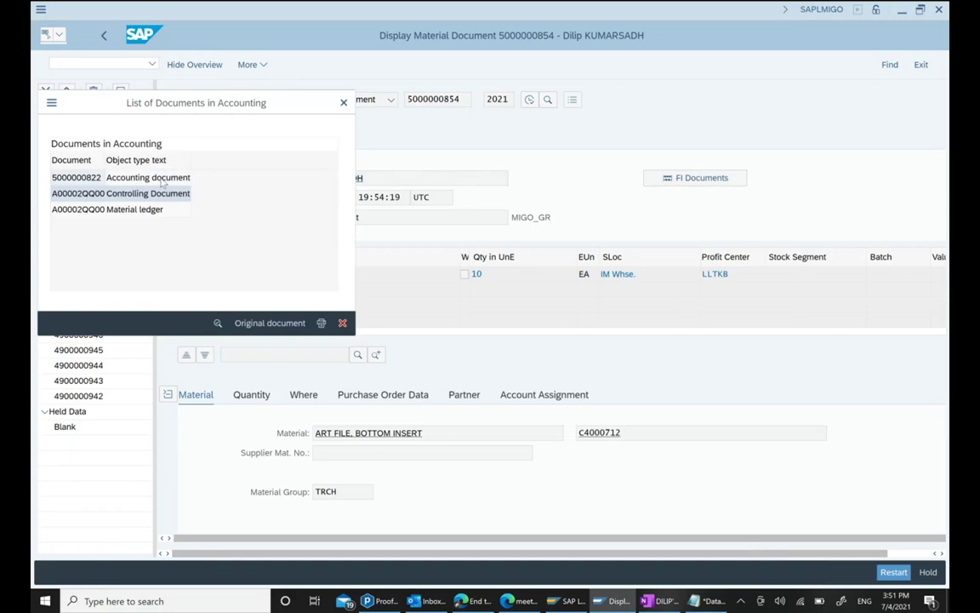
double_click(167, 178)
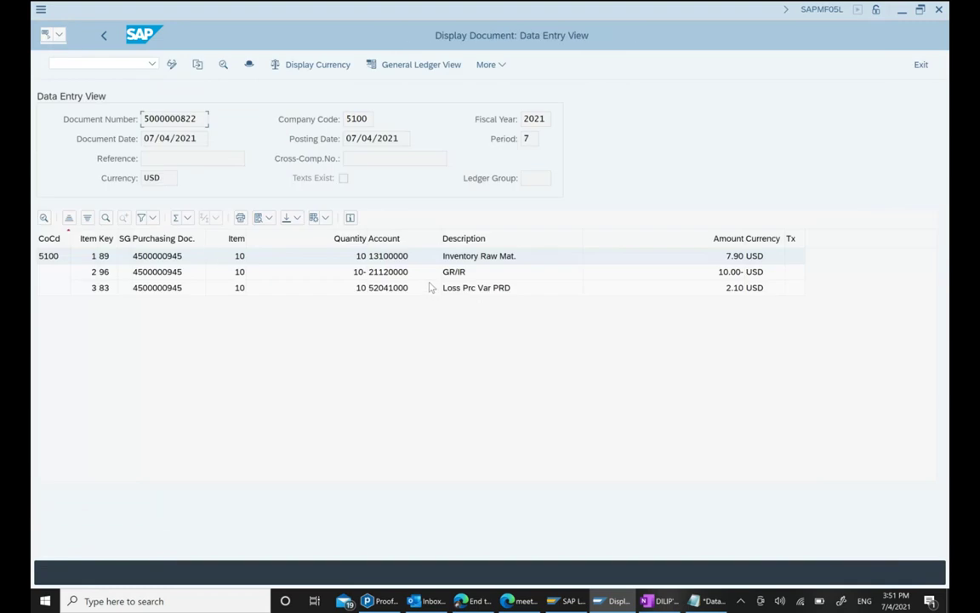
Close the accounting document, its document list and the material document to return to the SAP Easy Access menu.
click(104, 39)
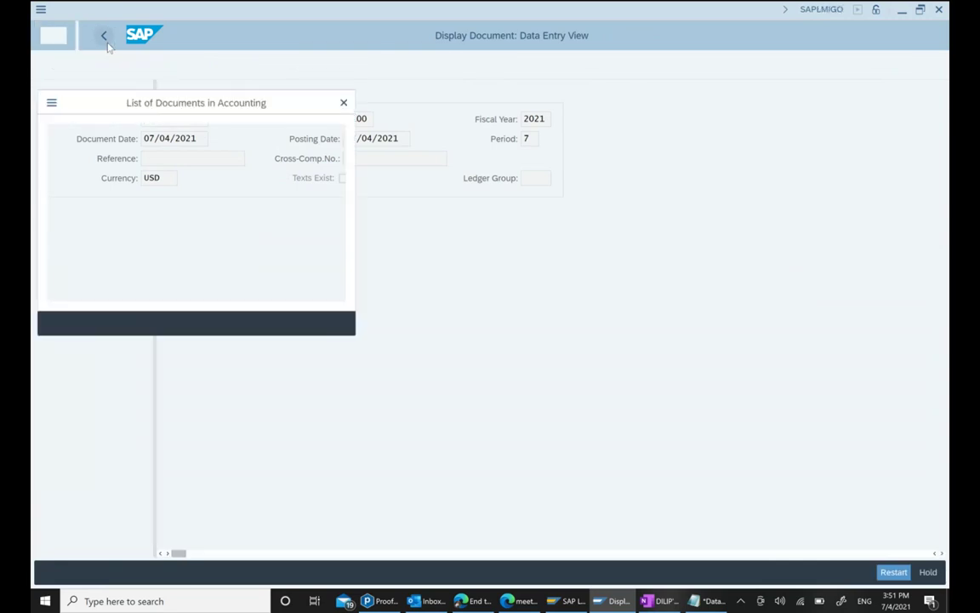
click(343, 103)
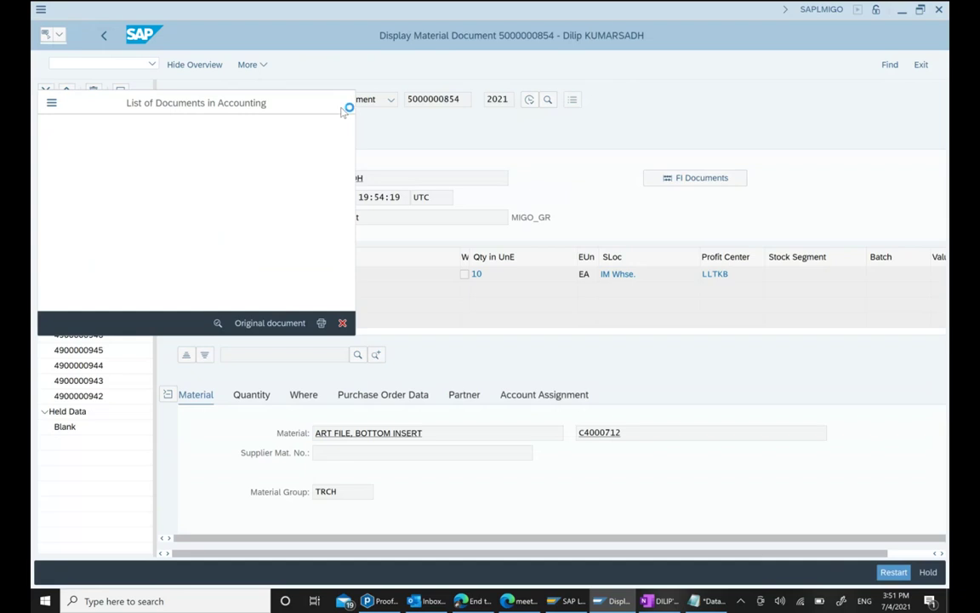
click(102, 38)
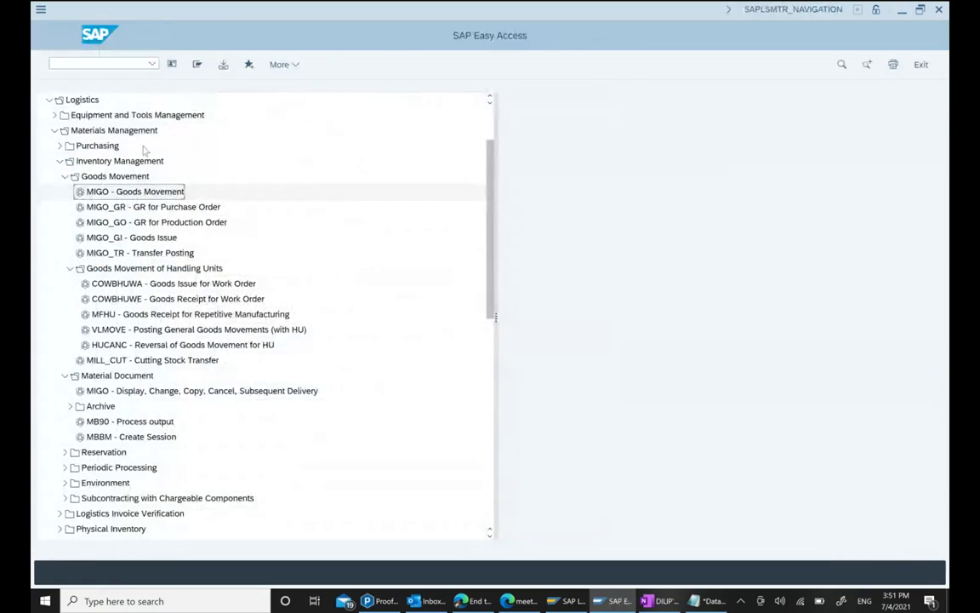
Collapse the goods movement and material document folders, and open MMBE - Stock Overview from Inventory Management's Environment stock reports.
click(64, 176)
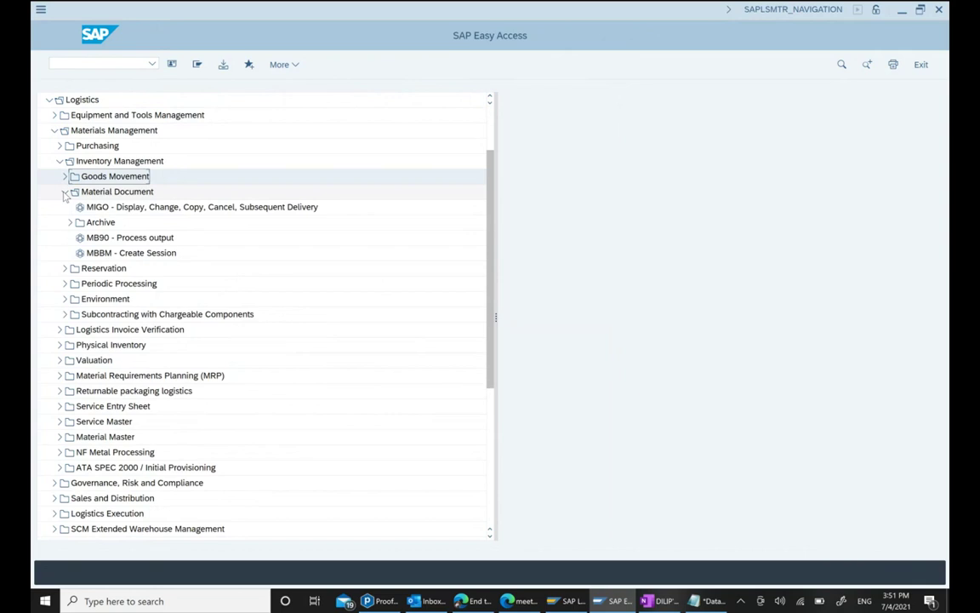
click(64, 191)
click(101, 238)
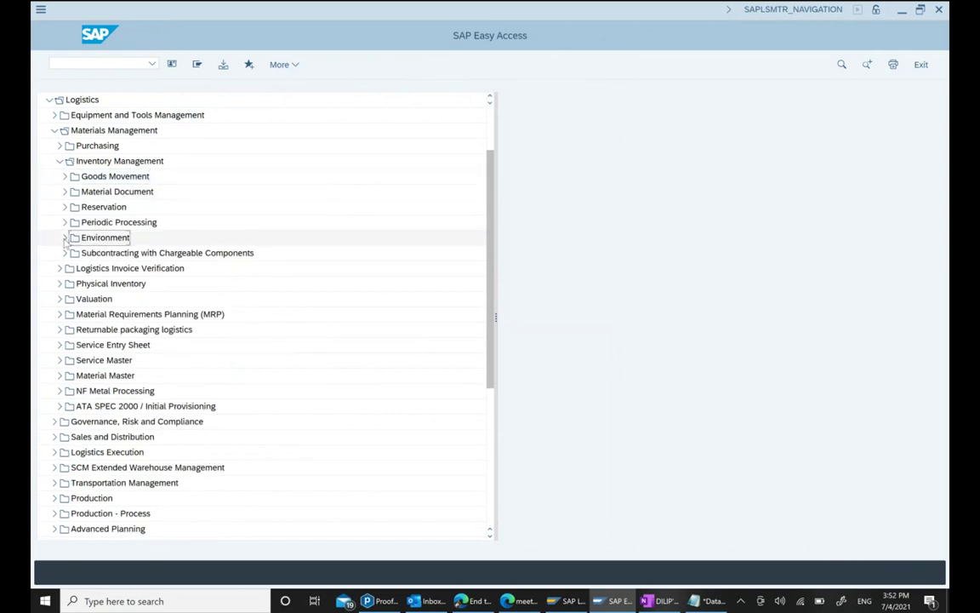
click(64, 237)
click(70, 268)
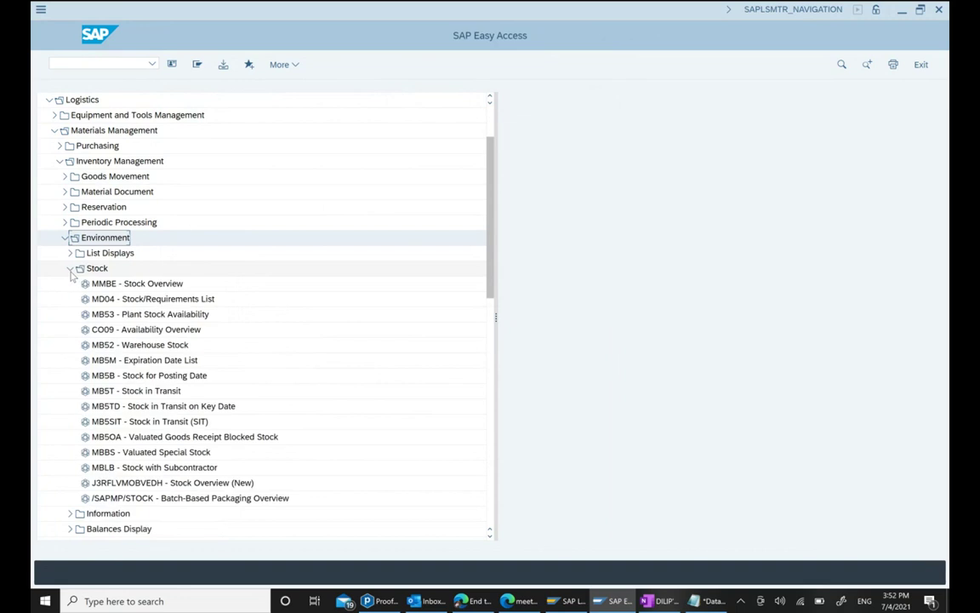
click(117, 291)
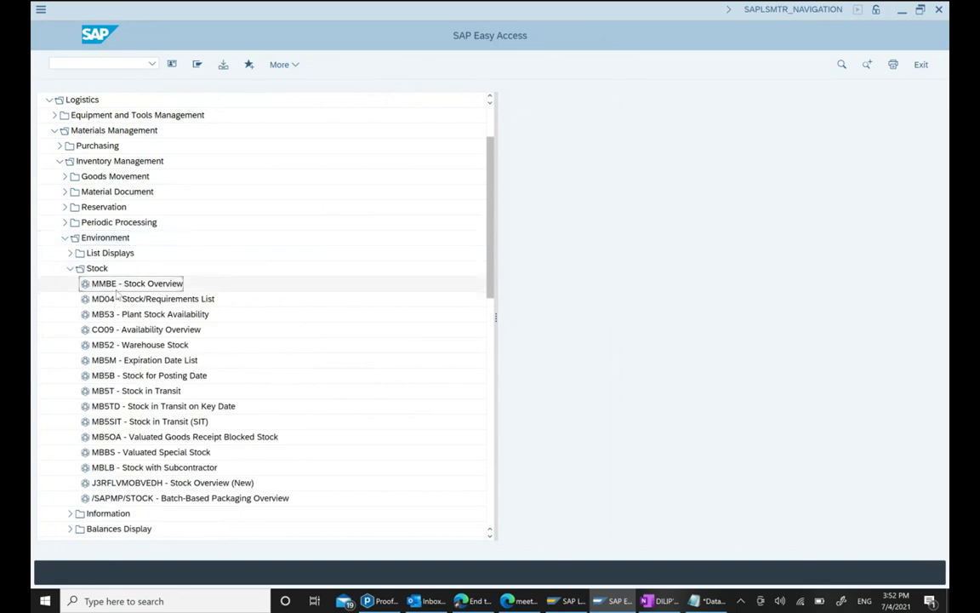
double_click(116, 292)
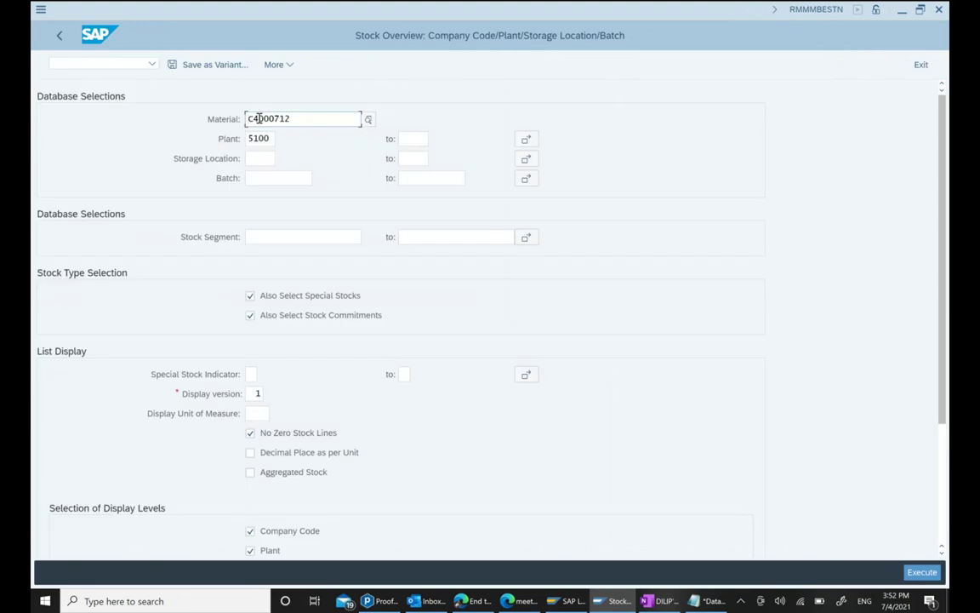
Display the stock overview for material C4000712 in plant 5100, and return to the Easy Access menu.
click(922, 572)
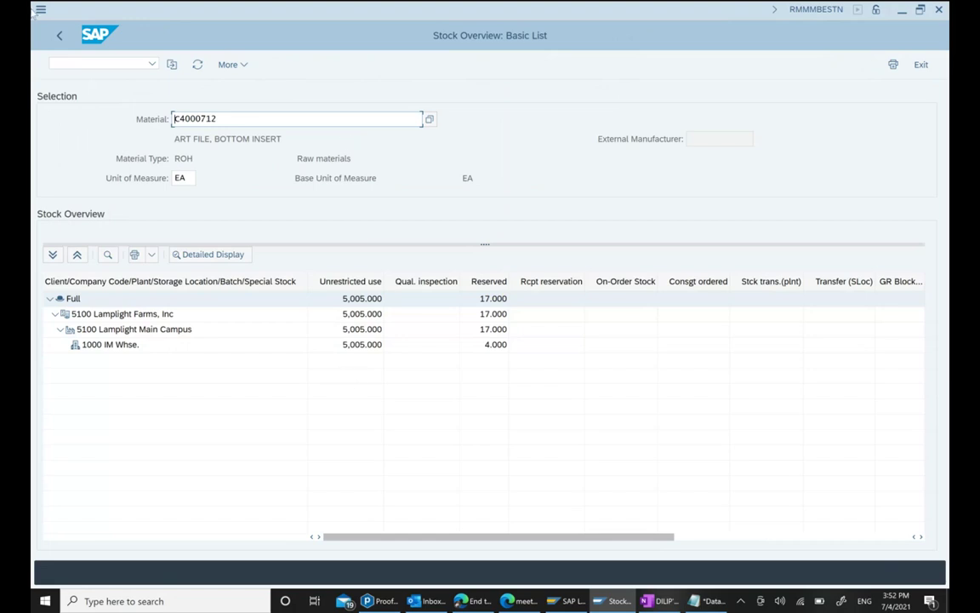
click(60, 35)
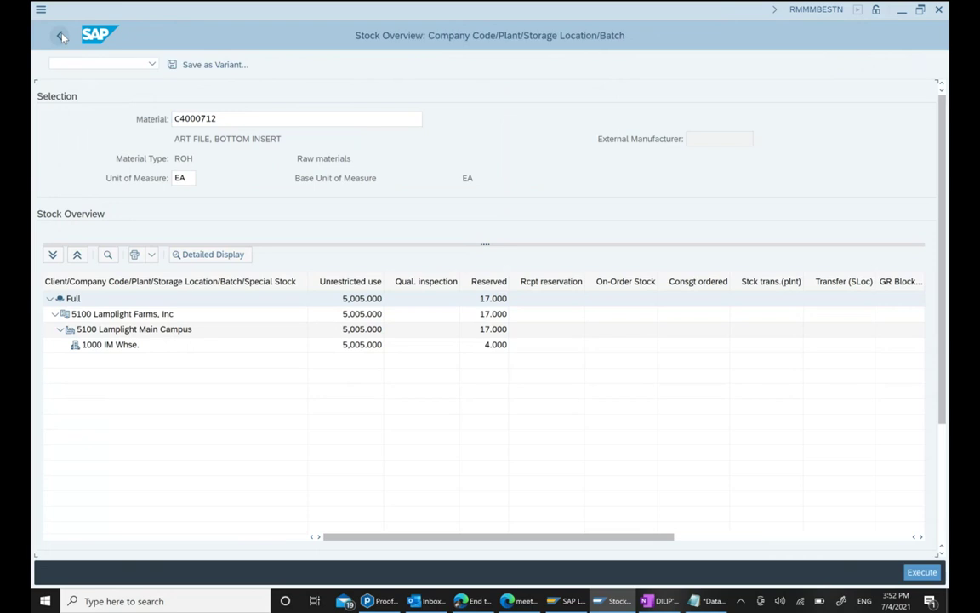
click(61, 34)
click(61, 35)
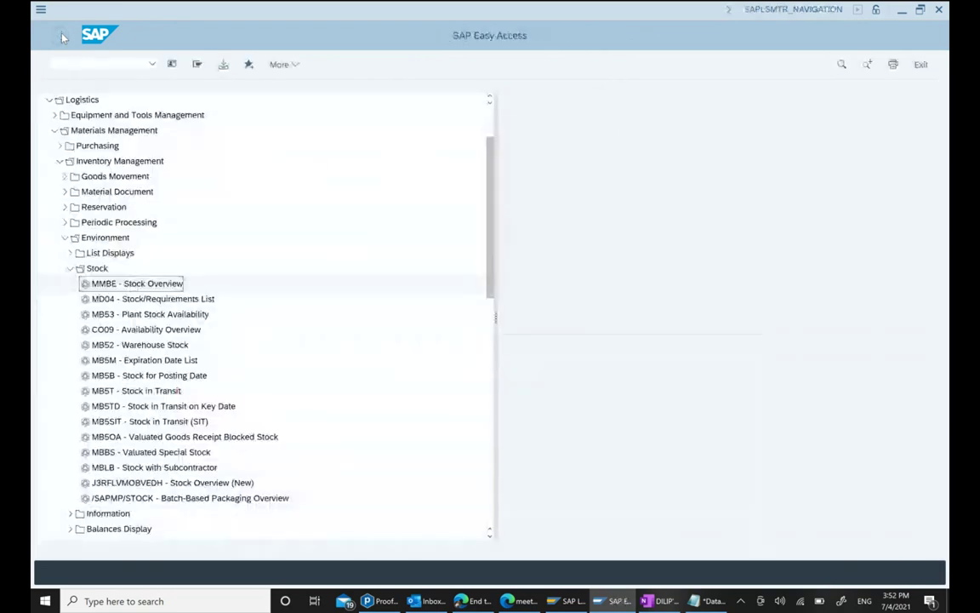
Switch to OneNote, highlight the "Create Vendor Invoice verification .. MIRO" line, and return to SAP.
click(647, 602)
drag(380, 257, 586, 257)
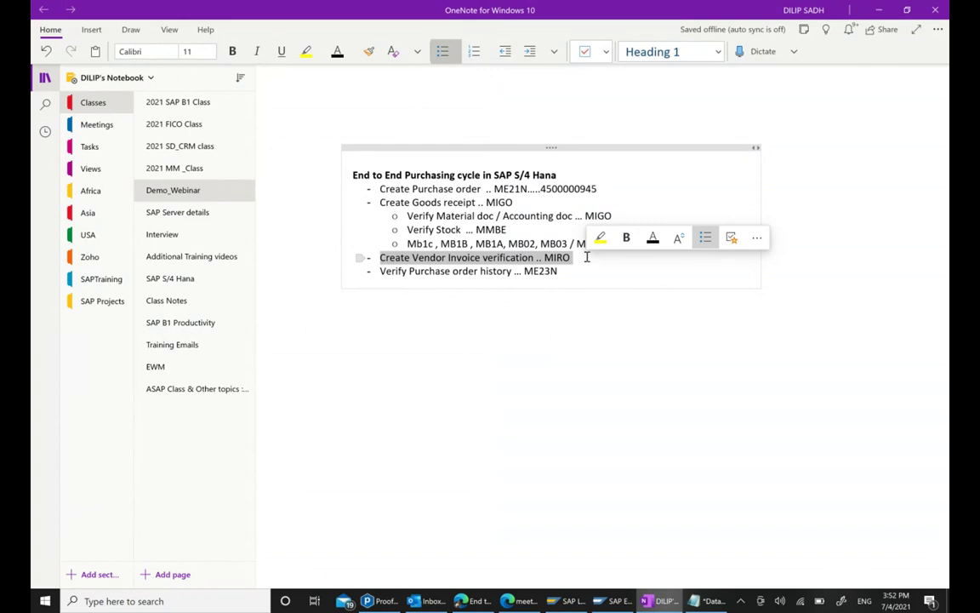
click(629, 602)
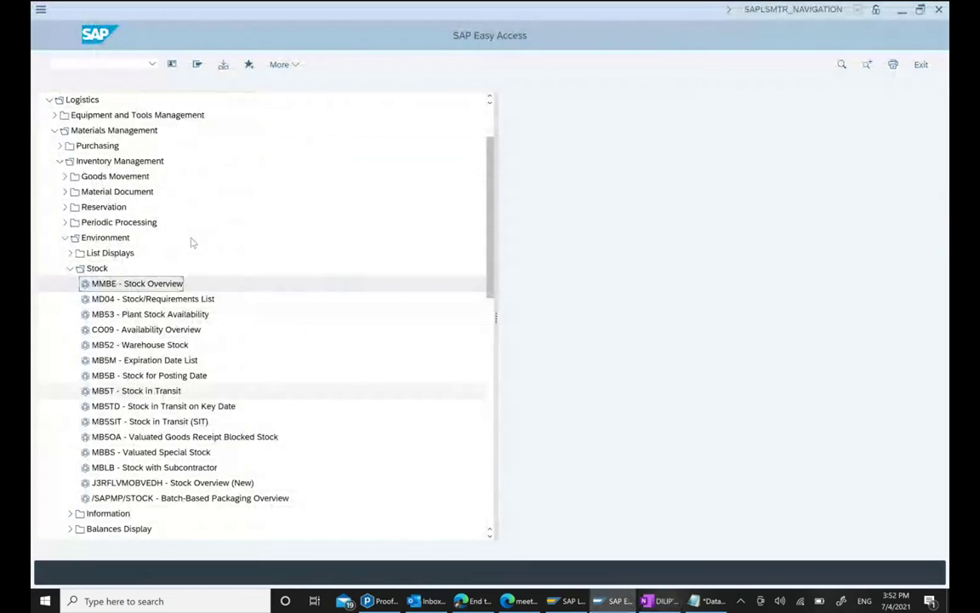
Collapse the Inventory Management folder and open MIRO - Enter Invoice from Logistics Invoice Verification's document entry transactions.
click(65, 239)
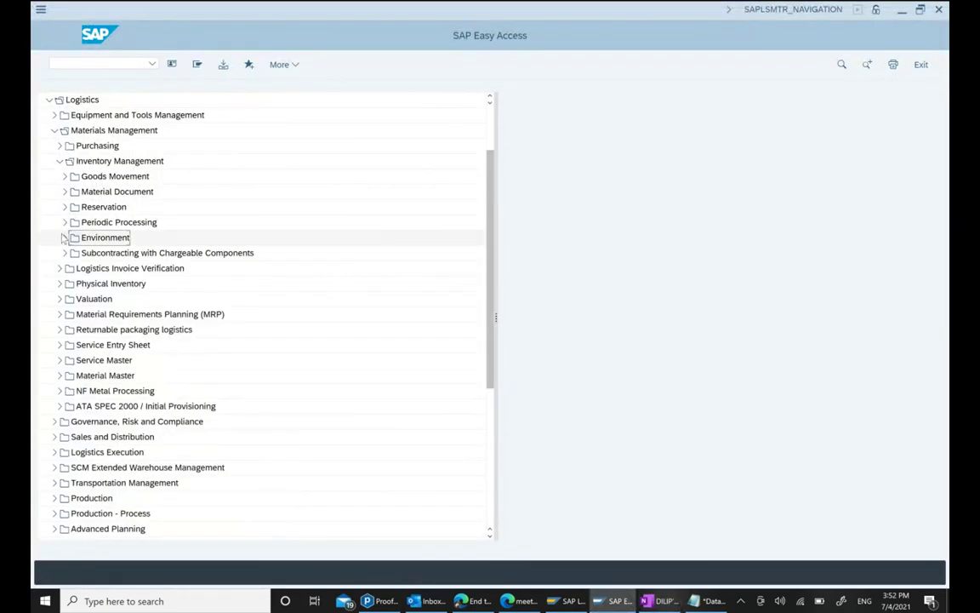
click(60, 163)
click(61, 176)
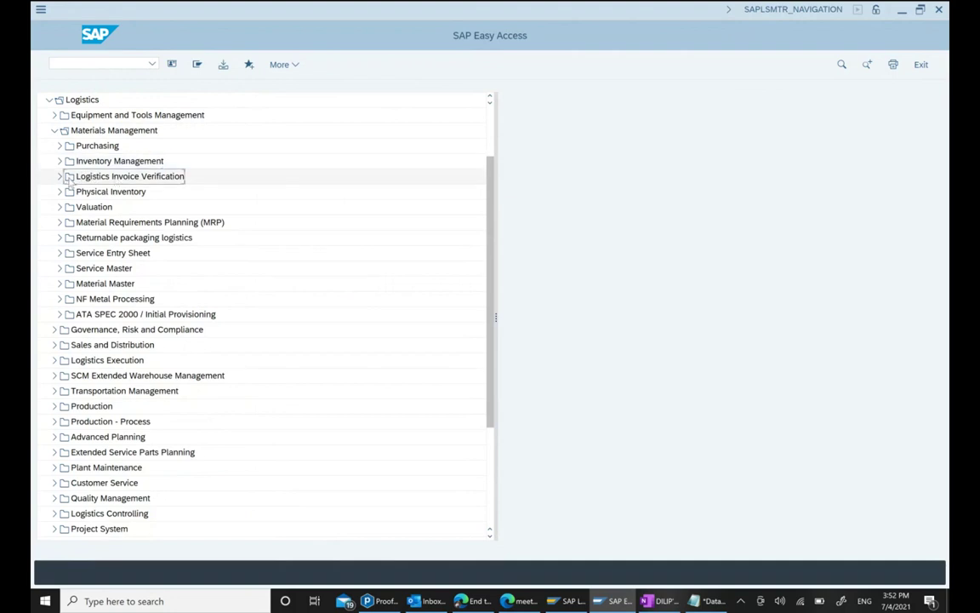
click(106, 192)
click(64, 190)
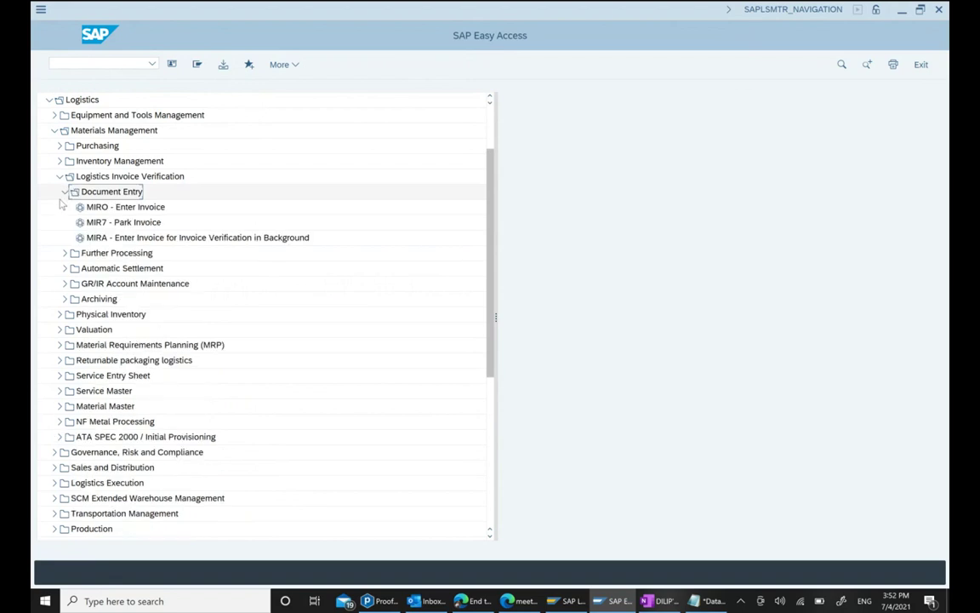
click(115, 211)
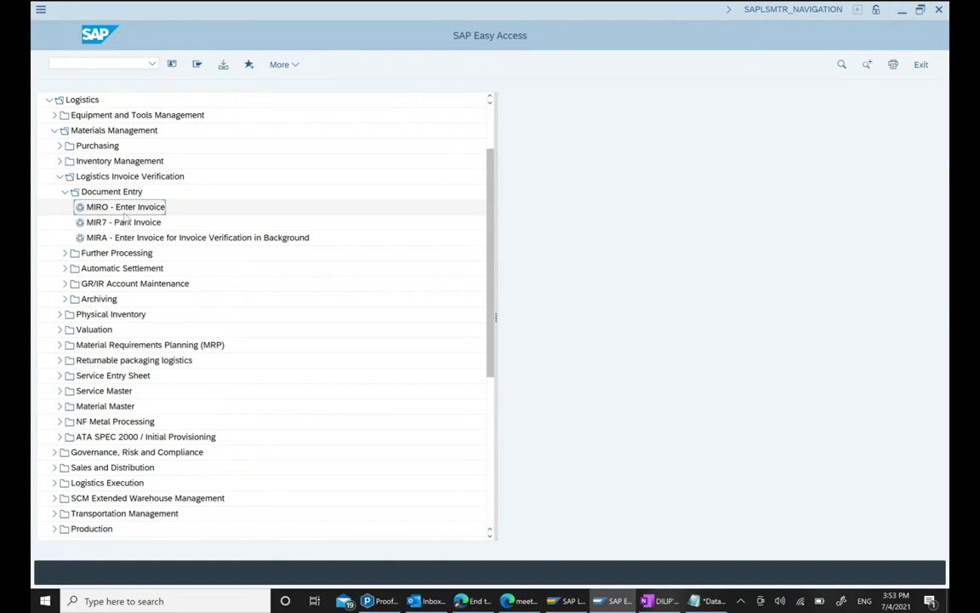
double_click(130, 209)
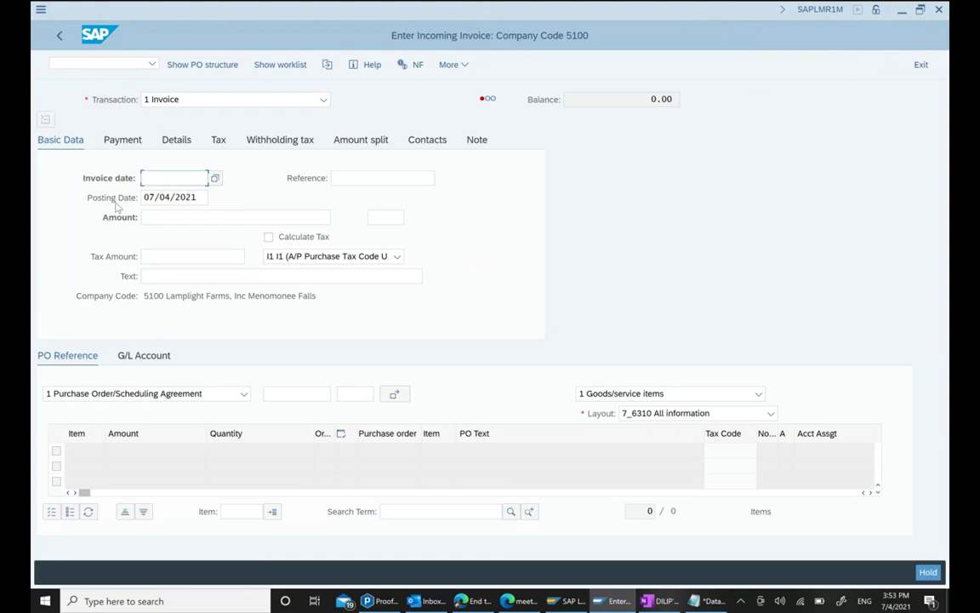
Set the invoice date to 07/04/2021, the amount to 10 and the reference to TEST1.
click(217, 186)
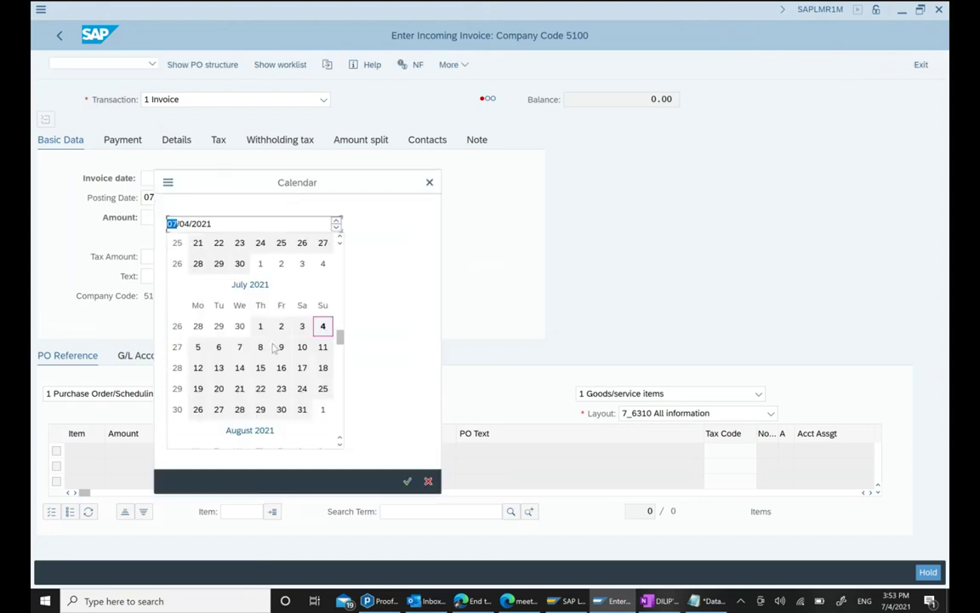
click(321, 327)
click(188, 220)
text(10)
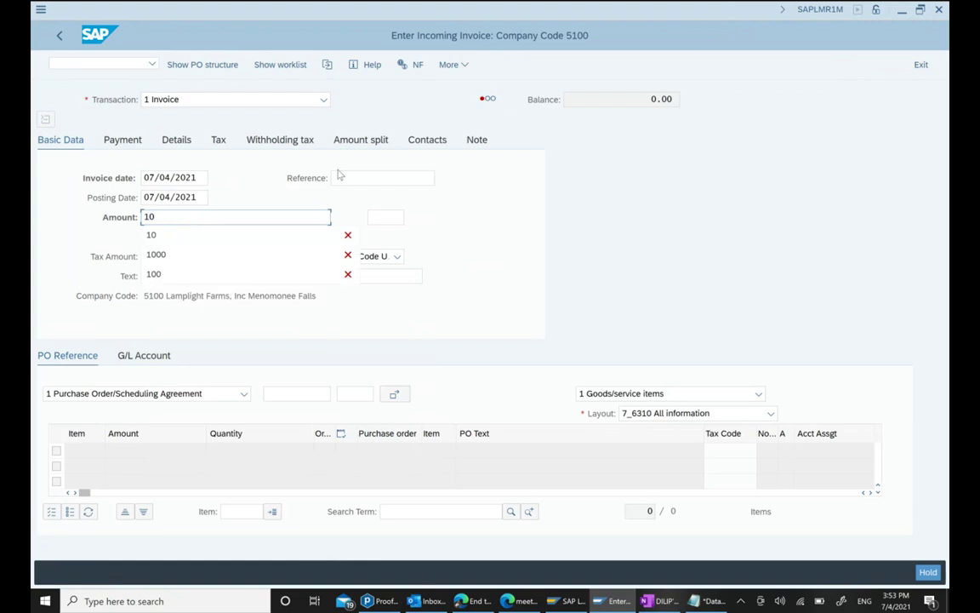
click(338, 176)
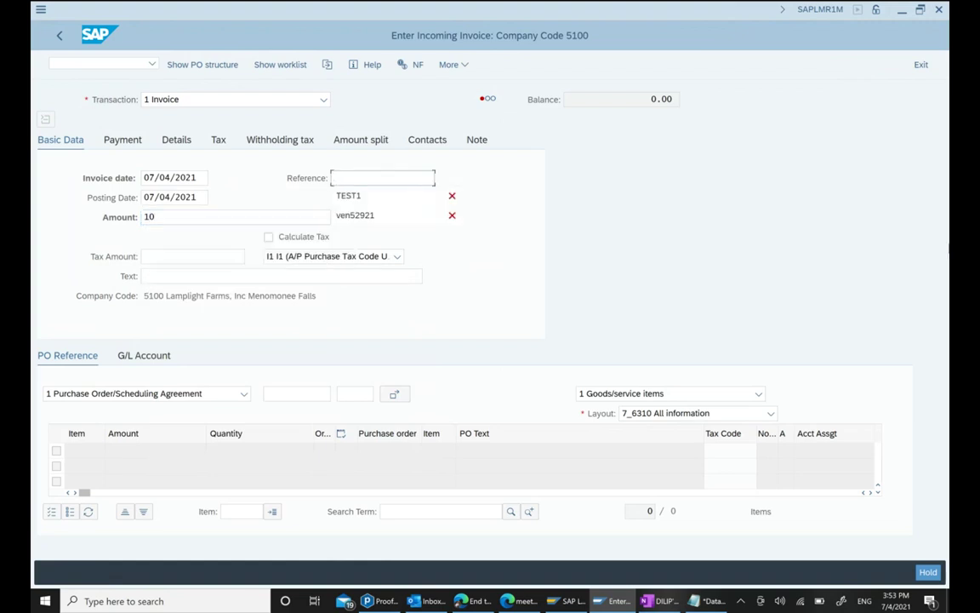
key(Down)
key(Return)
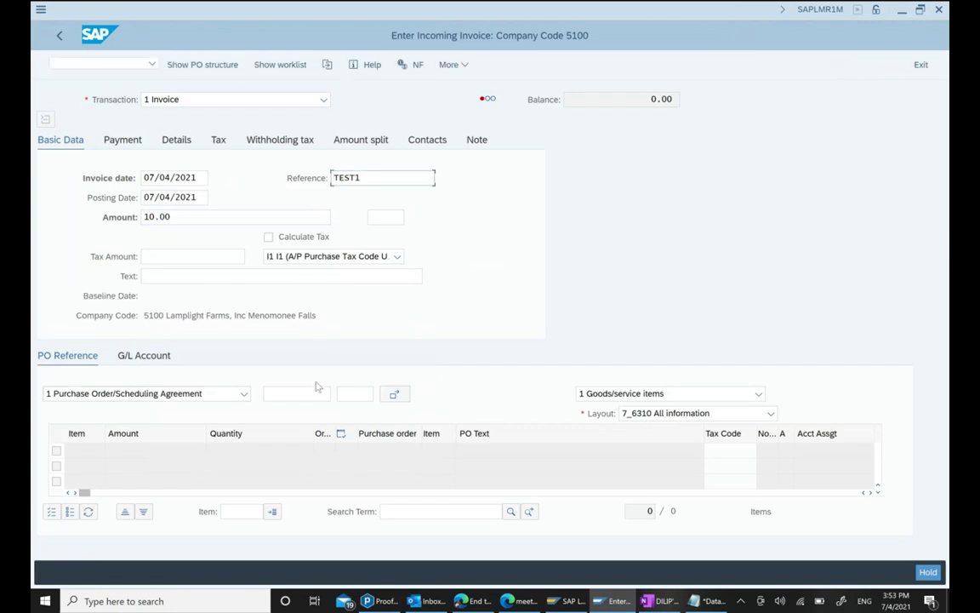
Paste the purchase order number as the invoice's PO reference and load its item and vendor data.
click(298, 400)
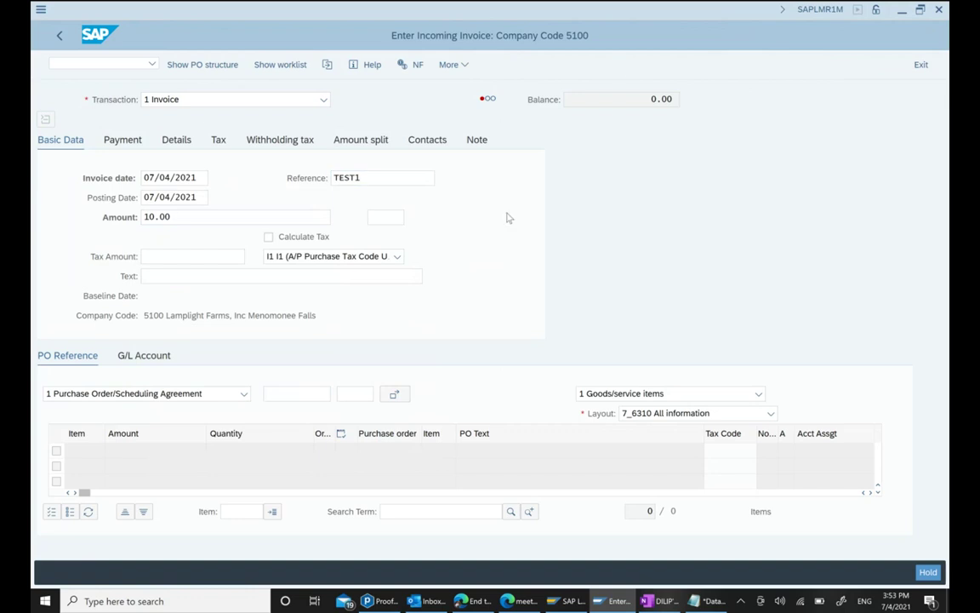
click(294, 394)
key(ctrl+v)
key(Return)
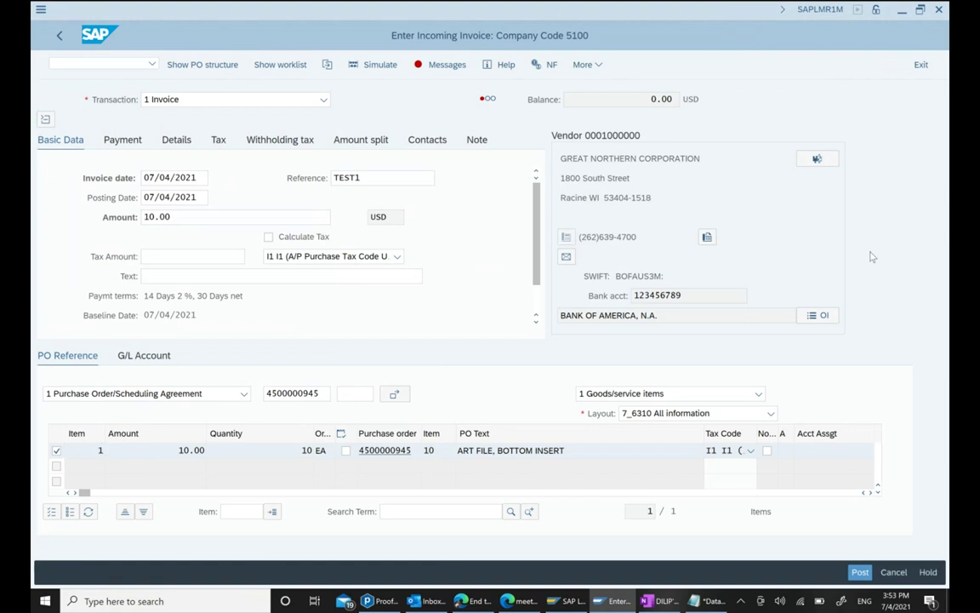
Assign the first tax jurisdiction code listed for state WI to the invoice item and post the invoice.
key(Return)
click(462, 503)
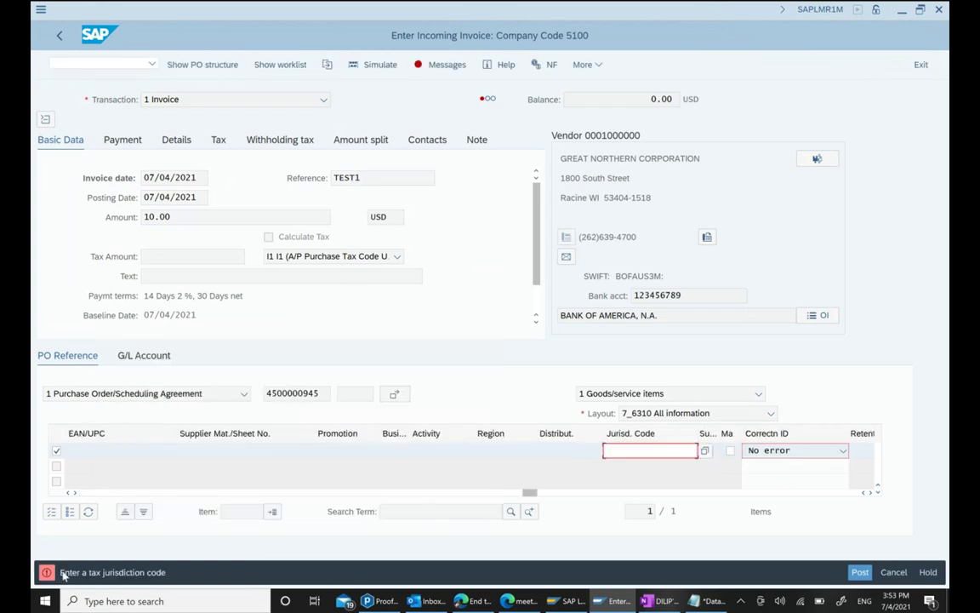
click(694, 450)
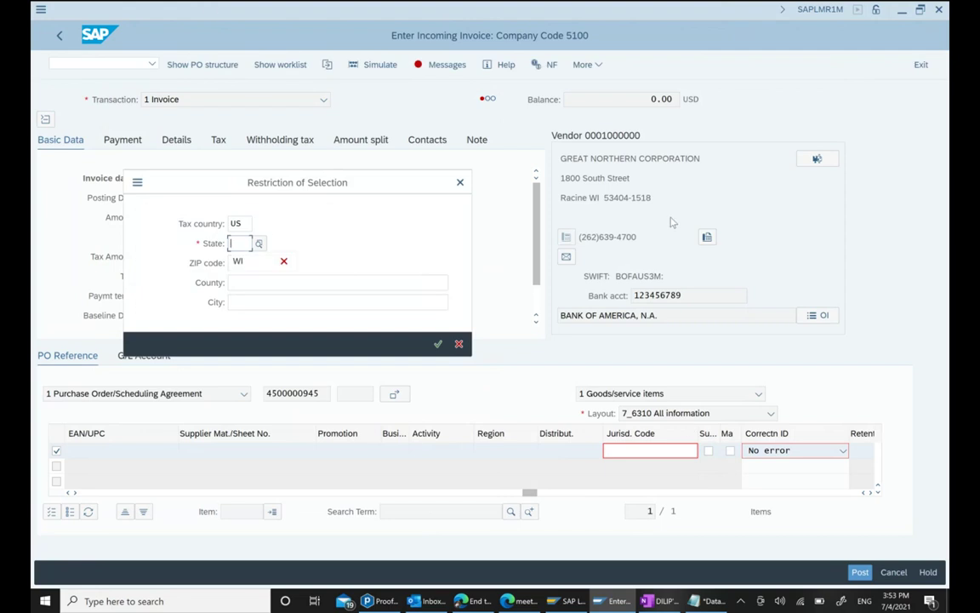
text(WI)
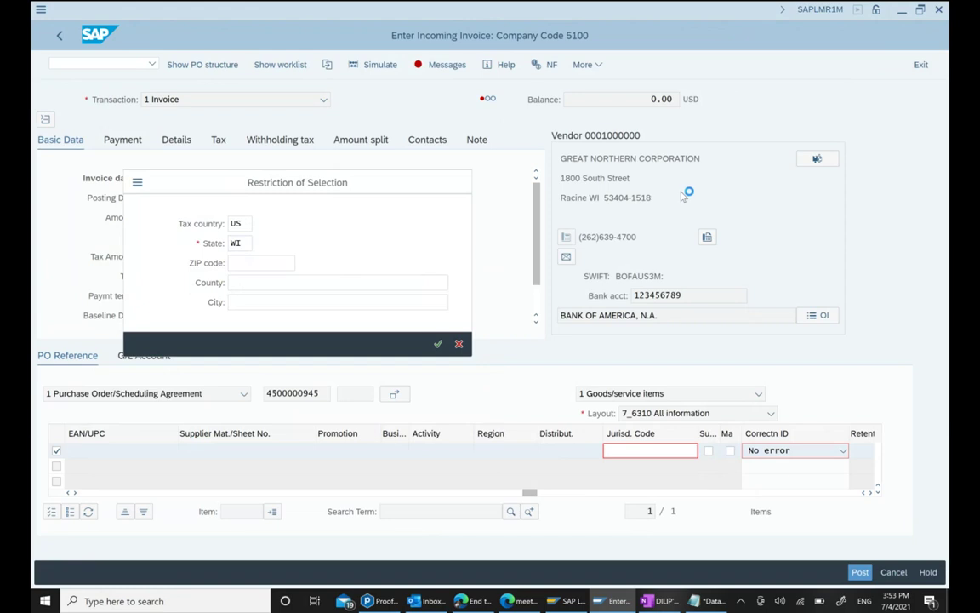
key(Return)
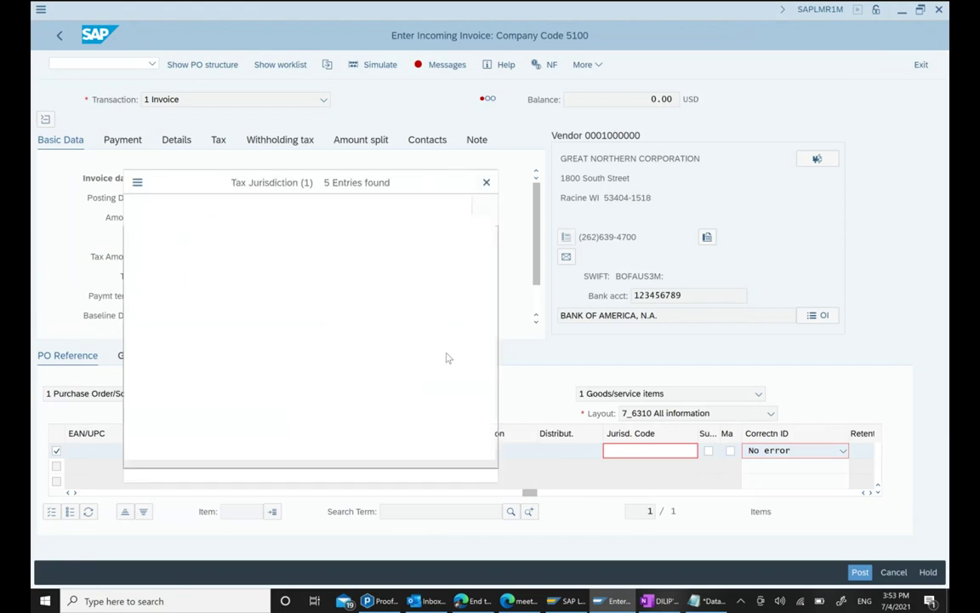
click(266, 273)
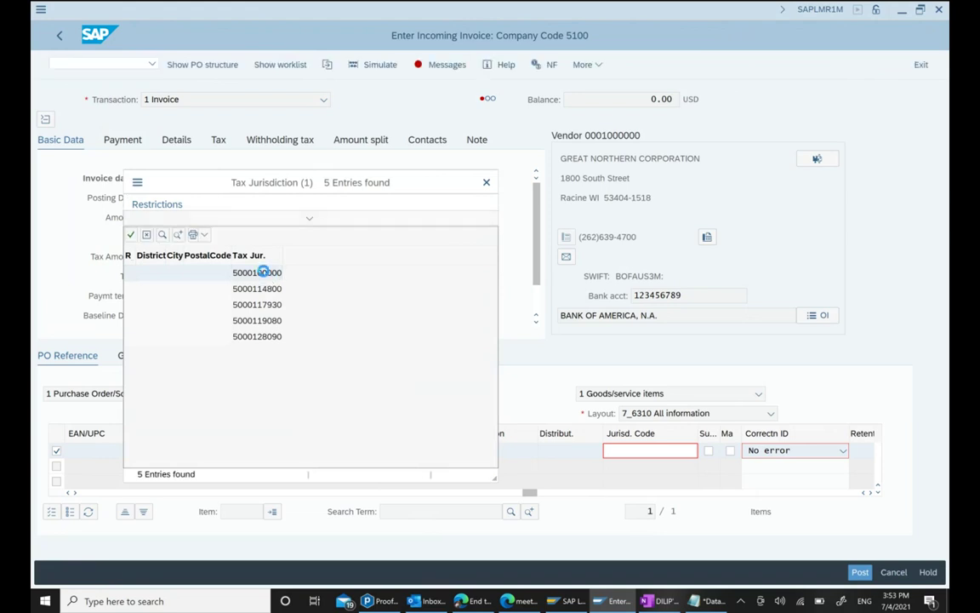
click(267, 273)
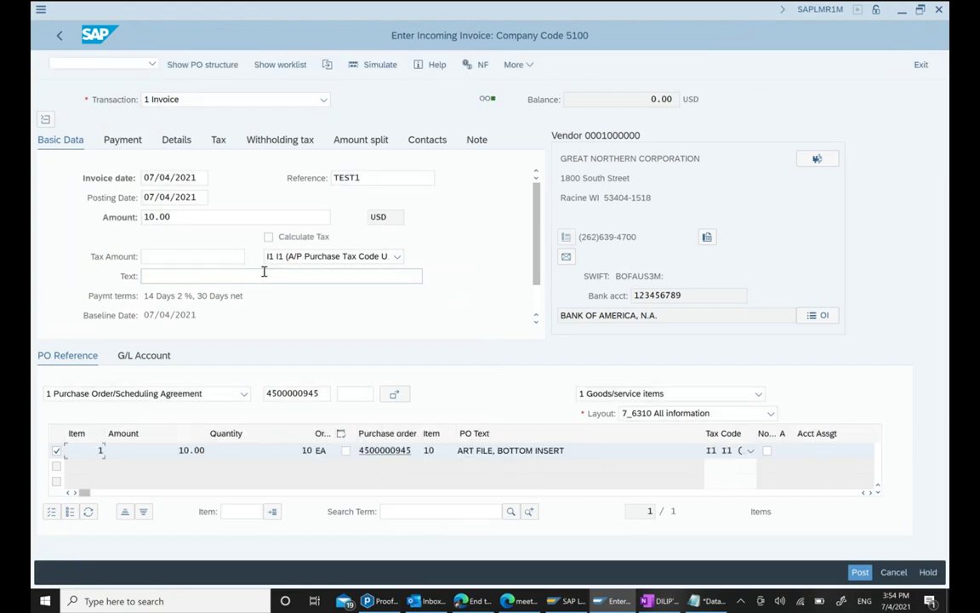
click(859, 571)
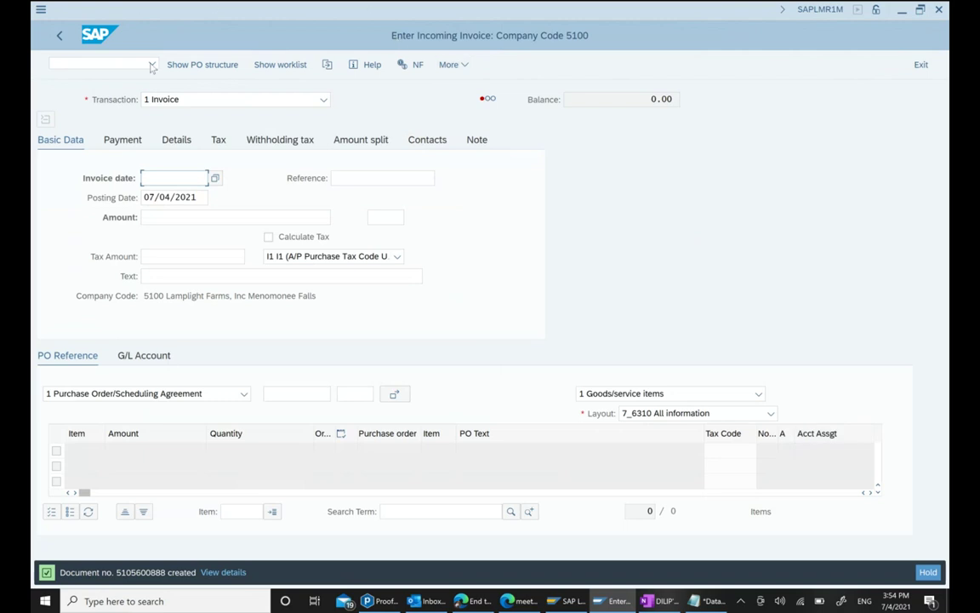
Highlight the "Verify Purchase order history ... ME23N" line in OneNote, then return to SAP and leave the invoice entry transaction.
click(672, 603)
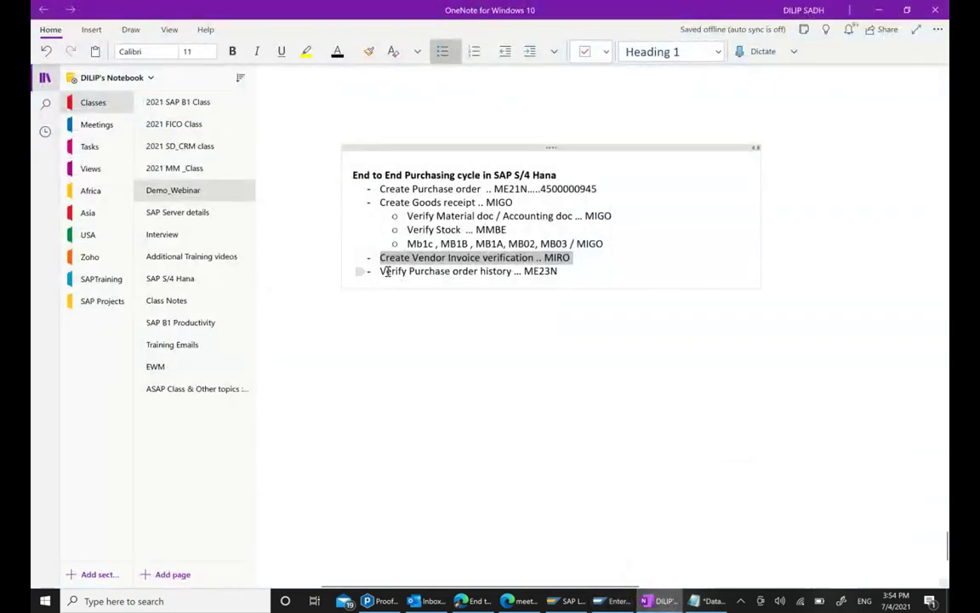
drag(380, 271, 562, 271)
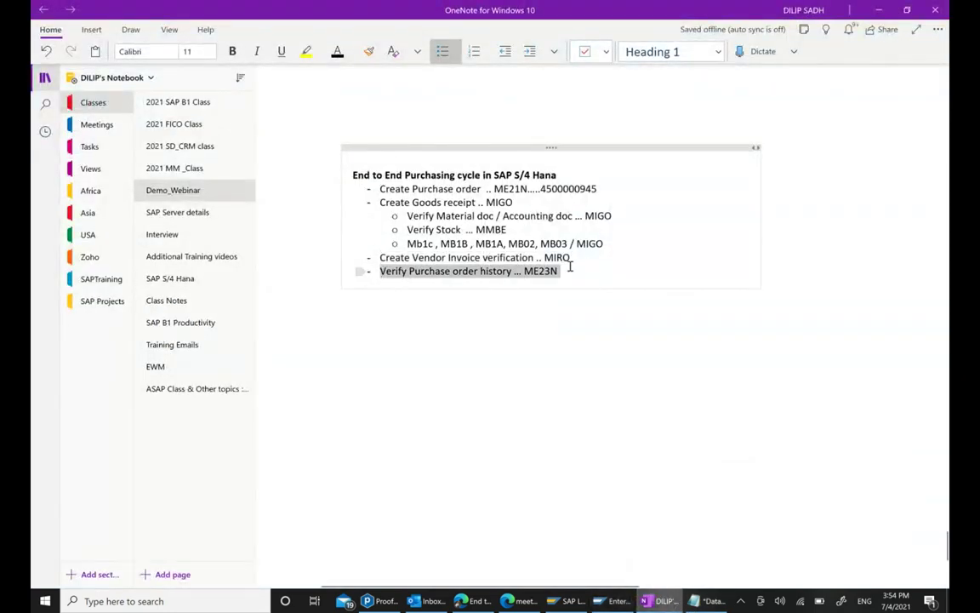
click(591, 601)
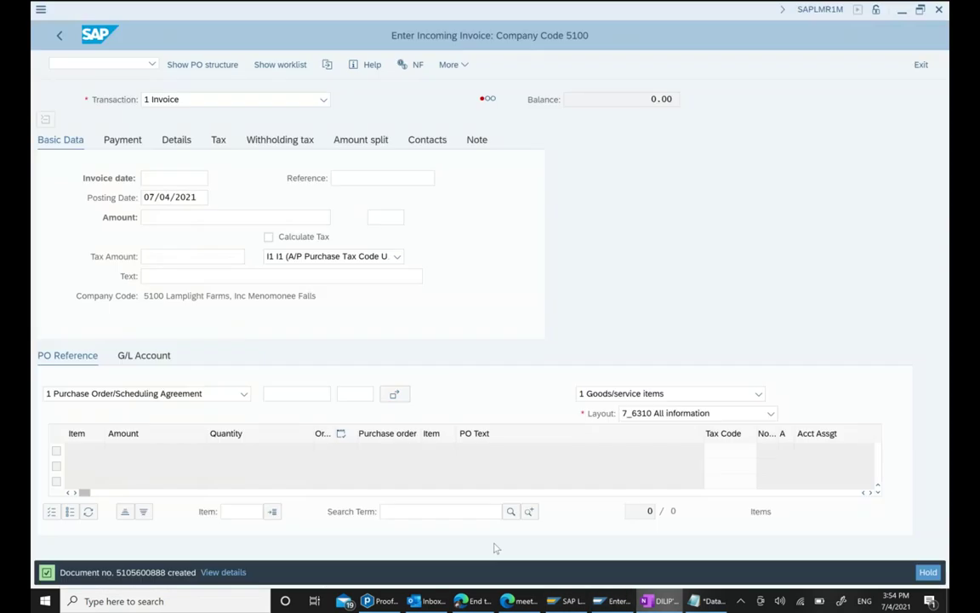
click(61, 37)
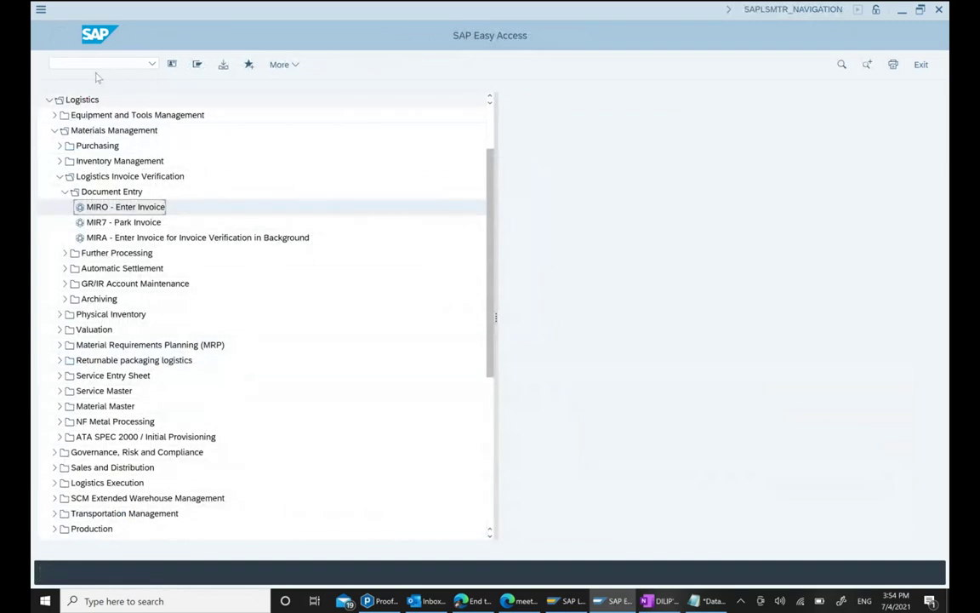
Run transaction ME23N to display the purchase order for material C4000712.
click(89, 67)
text(ME23N)
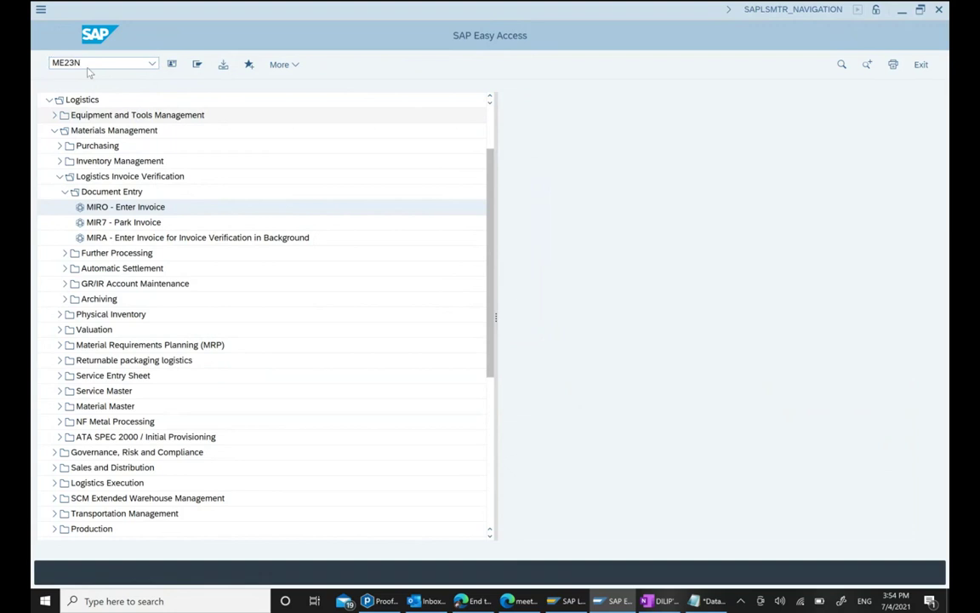
key(Return)
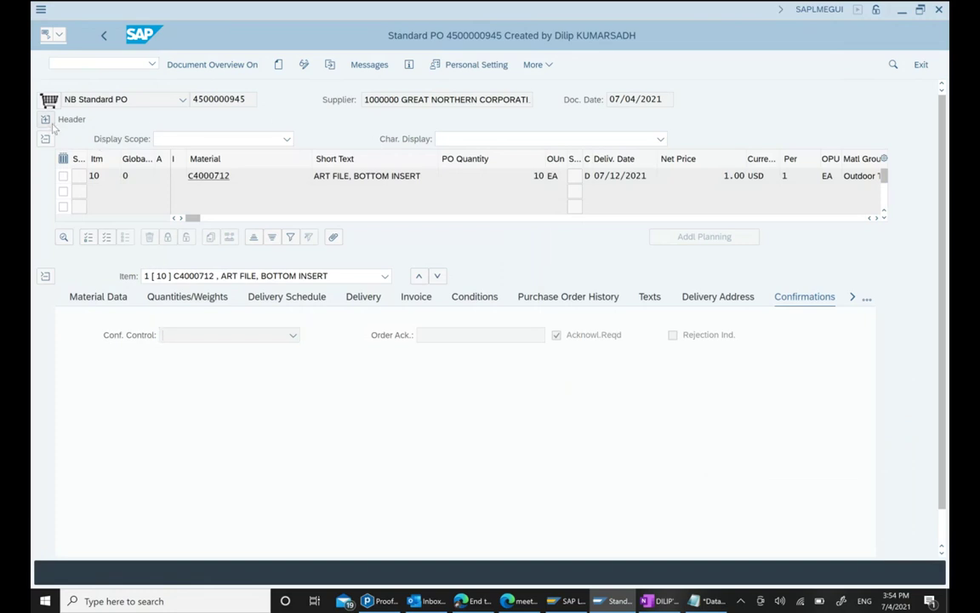
Expand the purchase order header and examine its Status data for ordered, delivered, still-to-deliver and invoiced quantities.
key(ctrl+F2)
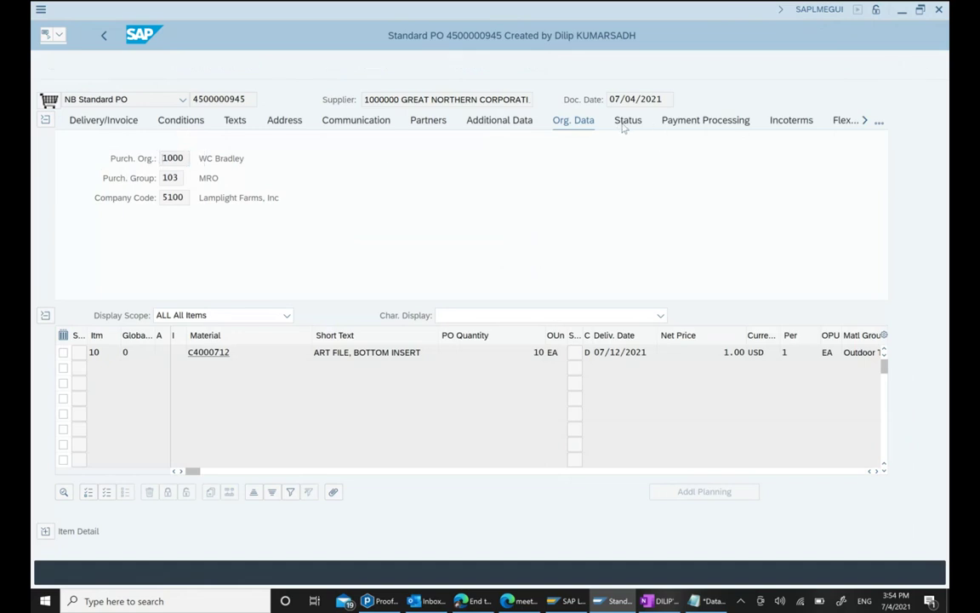
click(625, 124)
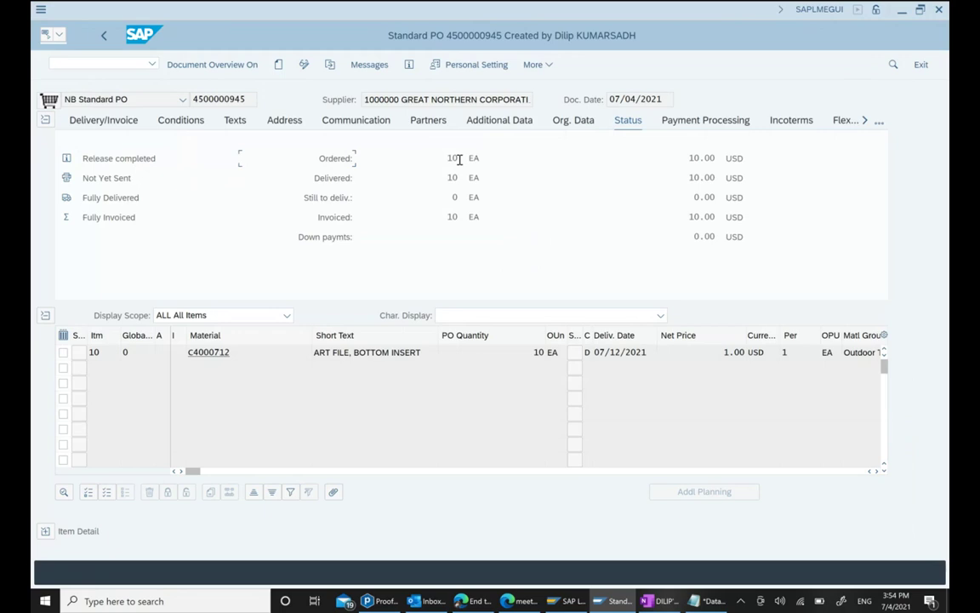
click(332, 177)
double_click(453, 177)
click(455, 197)
Expand the item detail for item 10 and review the goods receipt and invoice receipt entries in its Purchase Order History.
click(45, 531)
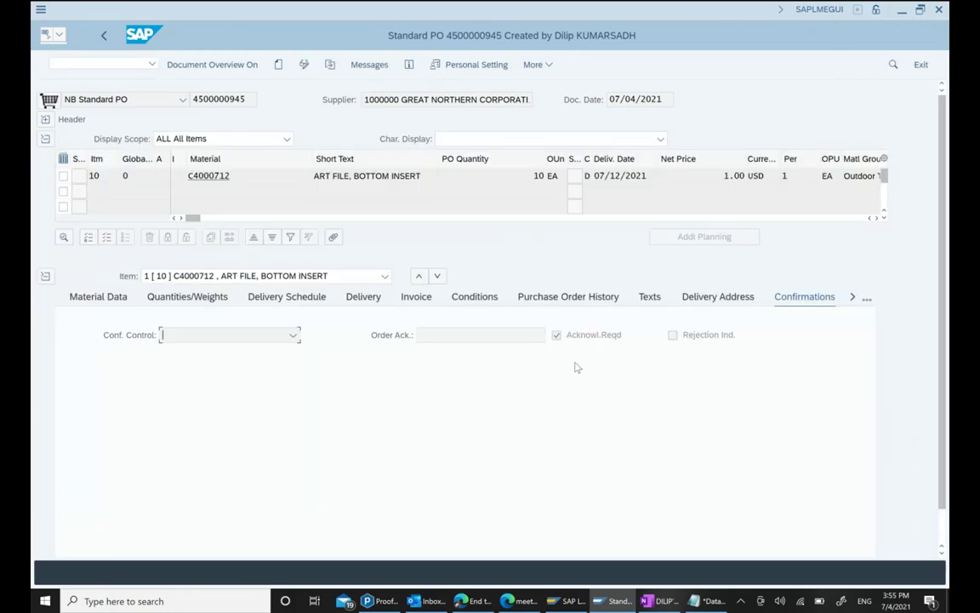
click(576, 296)
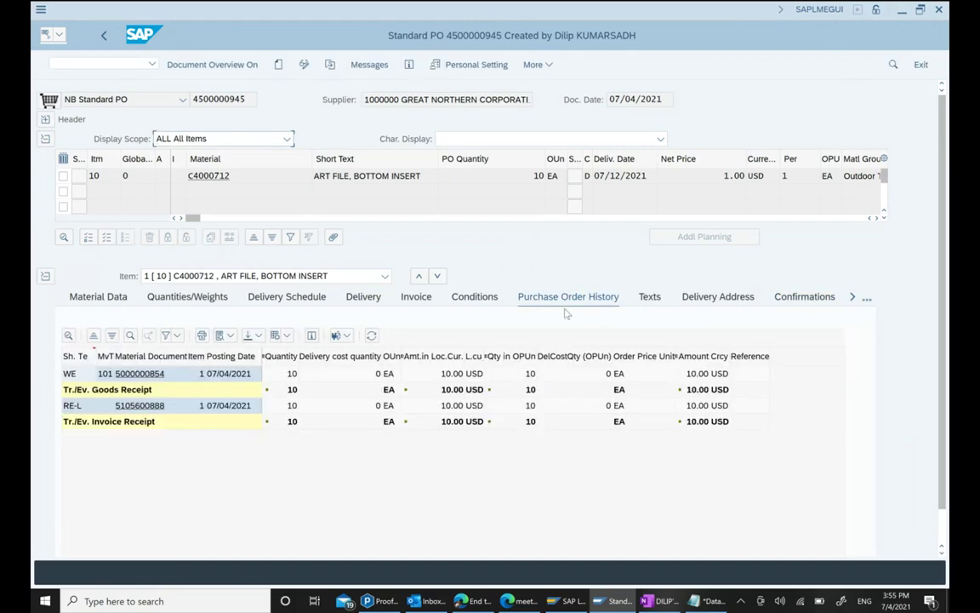
click(145, 389)
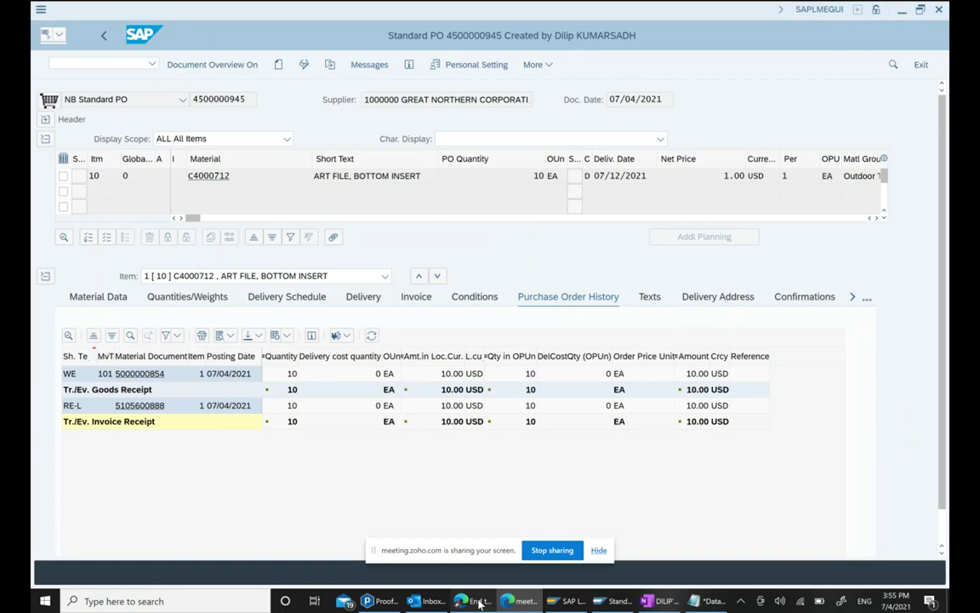
click(509, 601)
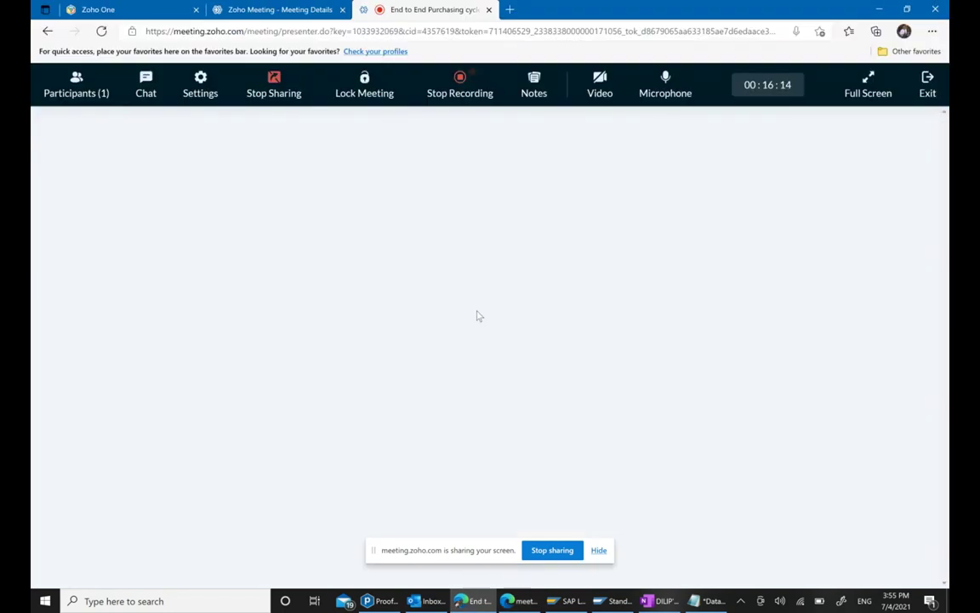